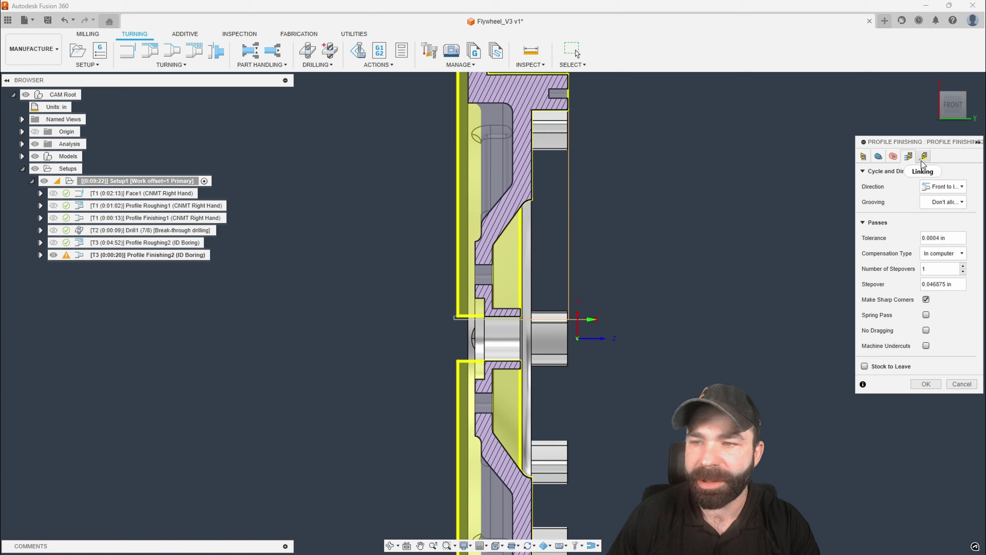
Allow the leads to cut stock in the Profile Finishing2 boring operation and regenerate its toolpath.
{"action": "left_click", "coordinate": [924, 157]}
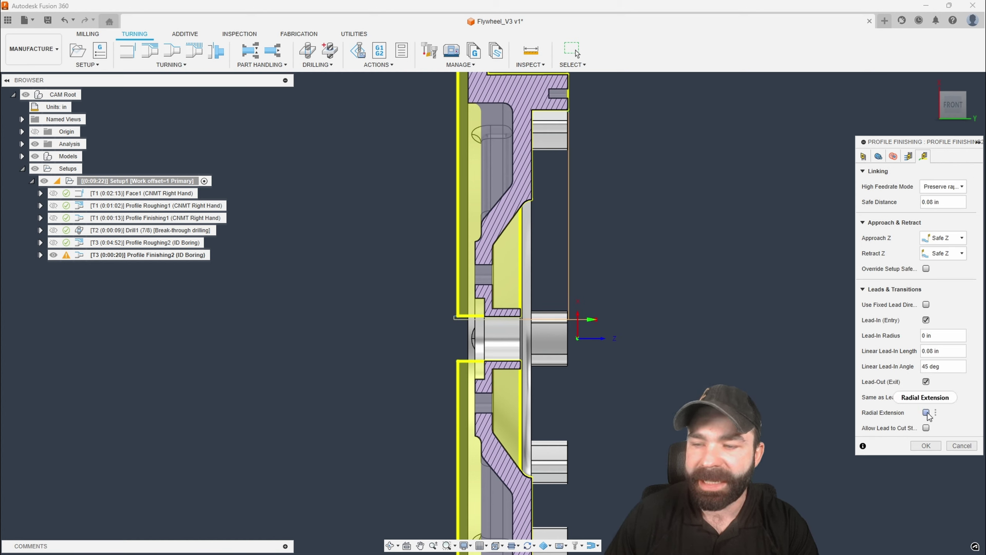
{"action": "mouse_move", "coordinate": [928, 415]}
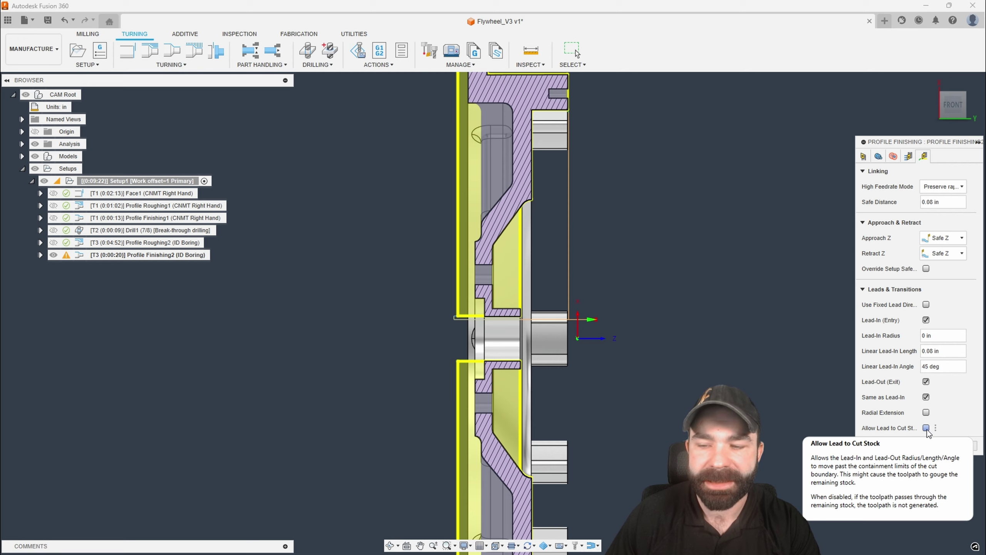
{"action": "left_click", "coordinate": [927, 445]}
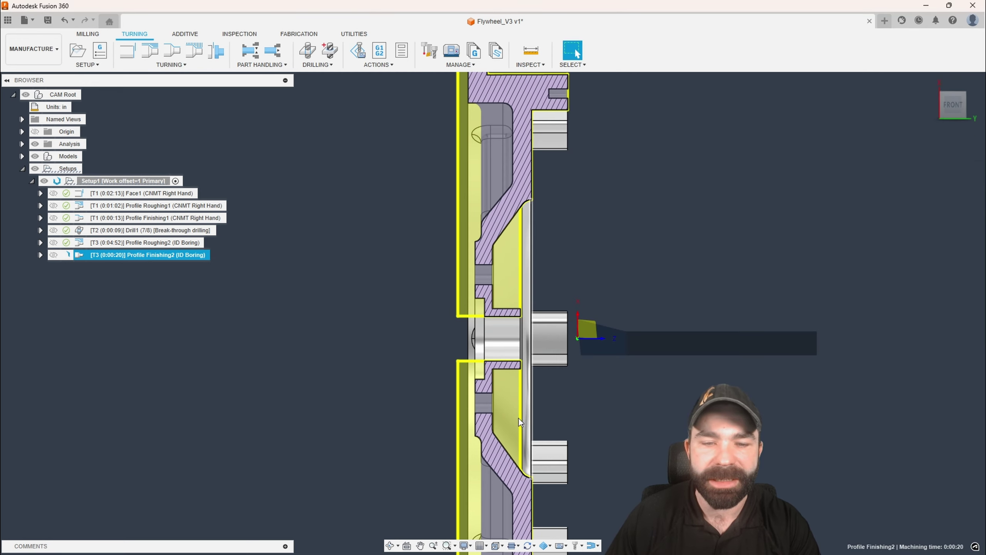
{"action": "scroll", "coordinate": [451, 311], "scroll_direction": "up", "scroll_amount": 5}
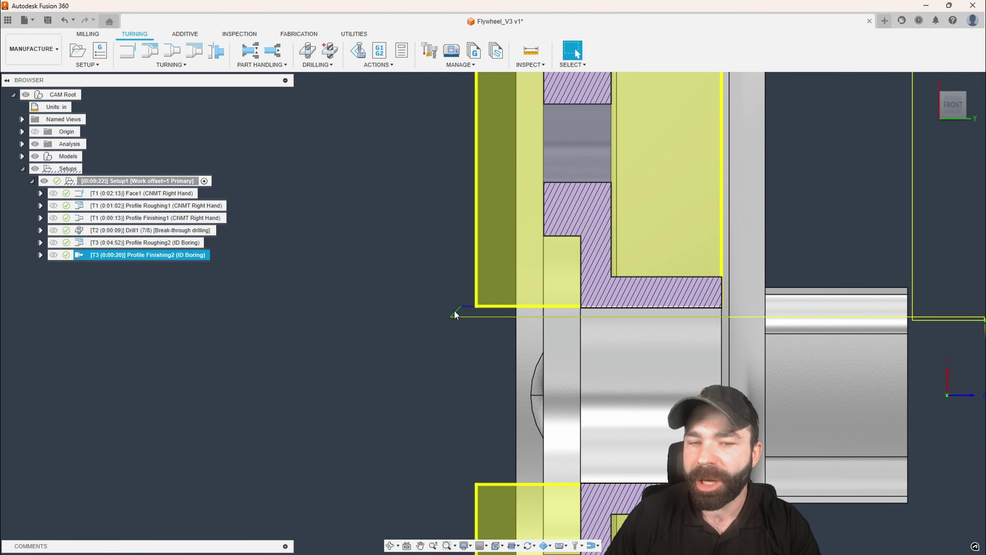
{"action": "scroll", "coordinate": [455, 311], "scroll_direction": "down", "scroll_amount": 2}
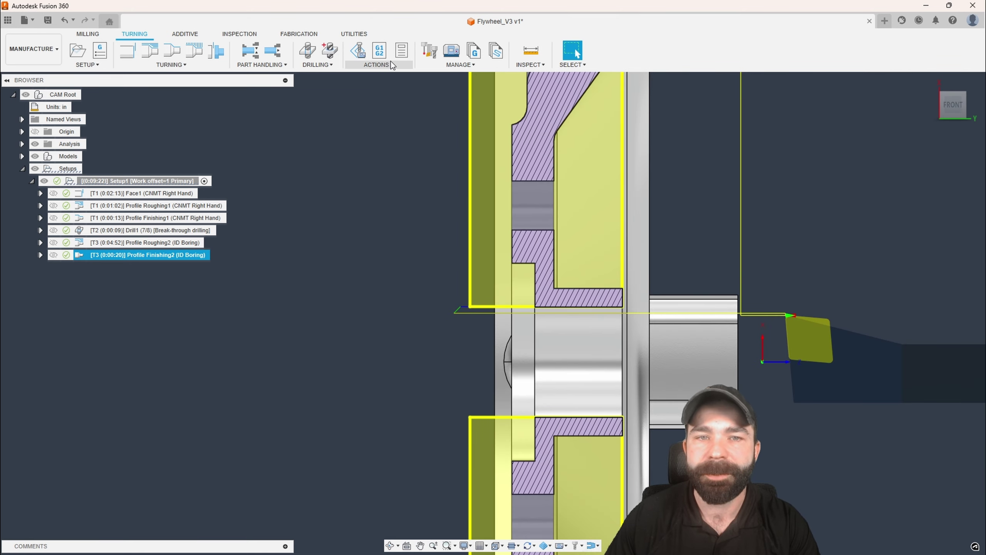
Simulate the Profile Finishing2 bore toolpath against the stock comparison, and exit the simulation.
{"action": "left_click", "coordinate": [362, 54]}
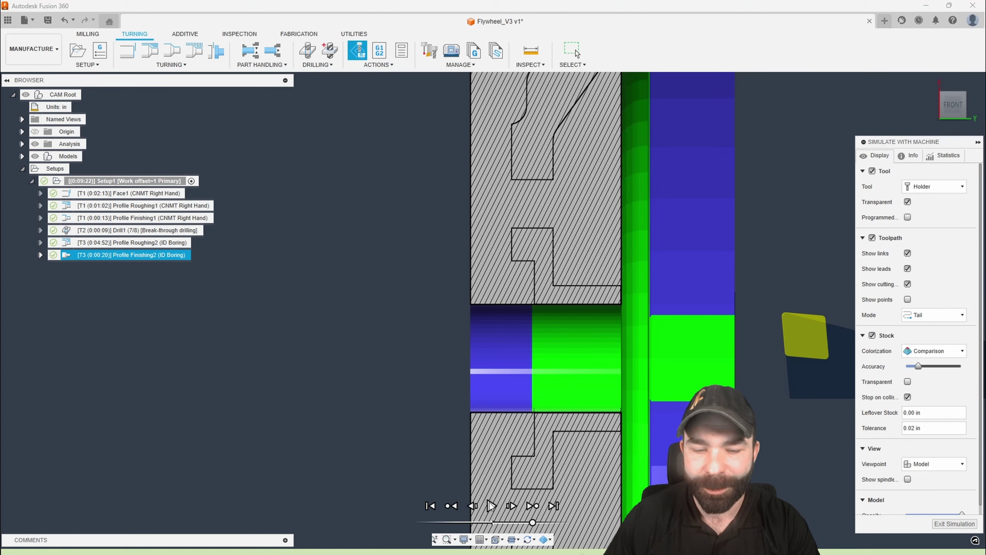
{"action": "left_click", "coordinate": [491, 506]}
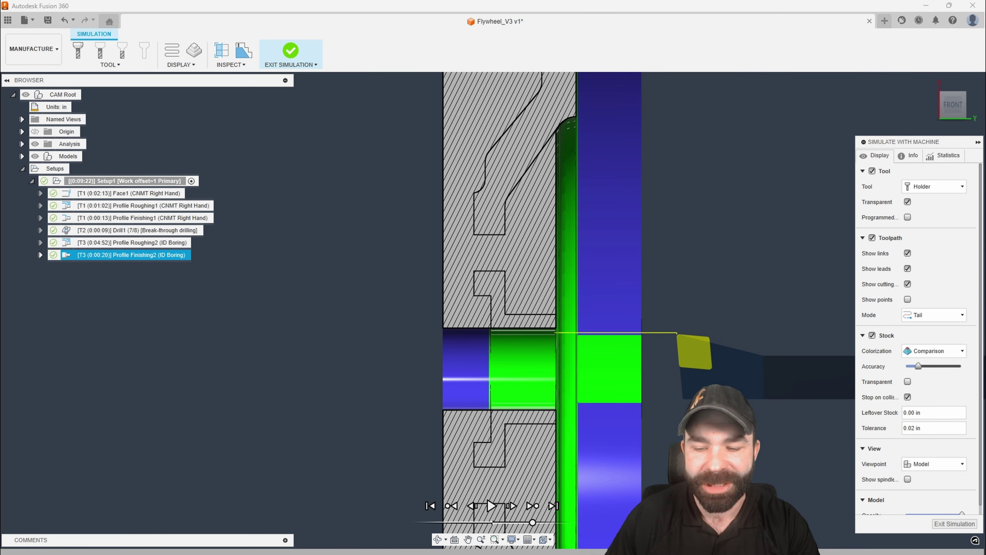
{"action": "left_click", "coordinate": [946, 524]}
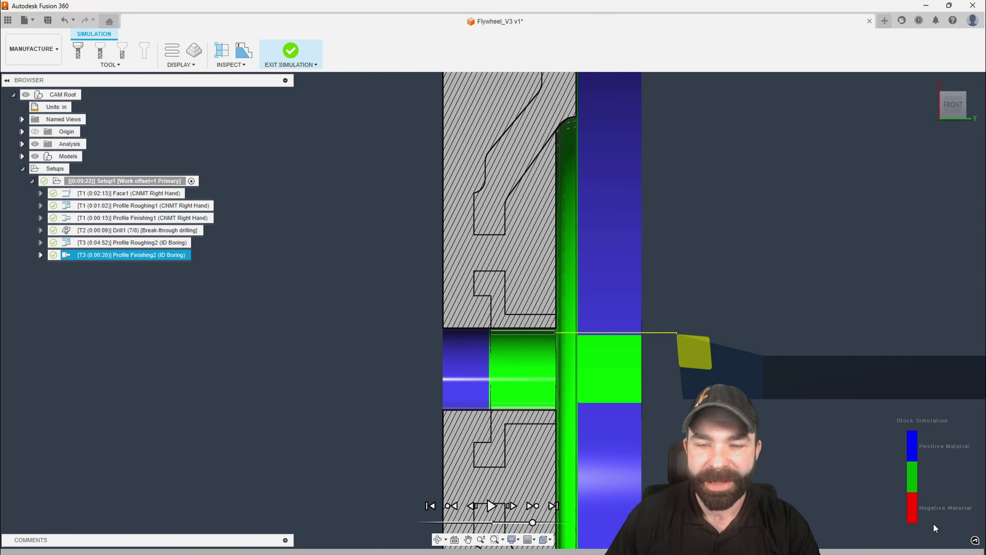
{"action": "scroll", "coordinate": [466, 373], "scroll_direction": "down", "scroll_amount": 2}
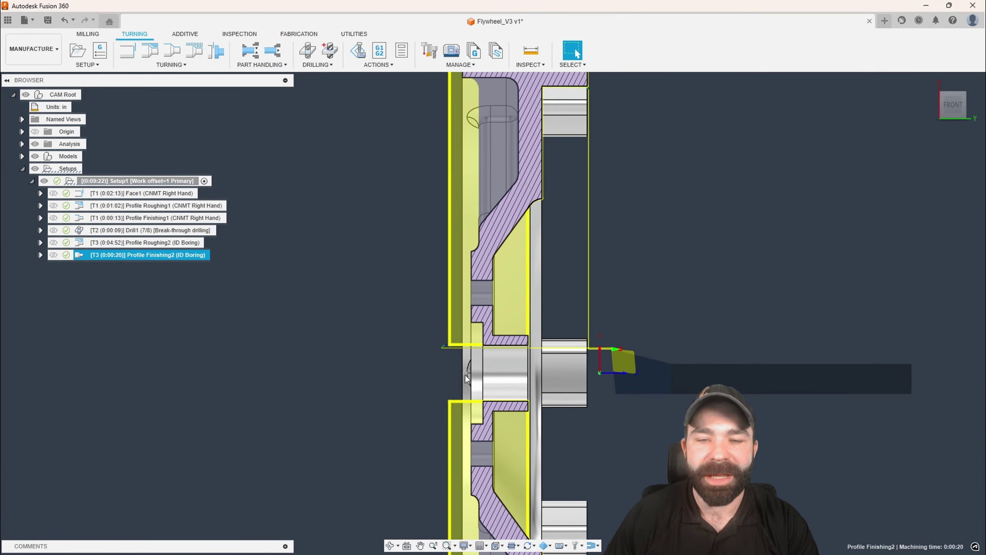
Start another Profile Roughing operation using the 1.25 in long OD Grooving tool with 0.125 in width from the Fusion 360 inch turning library.
{"action": "middle_click_drag", "start_coordinate": [465, 374], "coordinate": [480, 340], "text": "shift"}
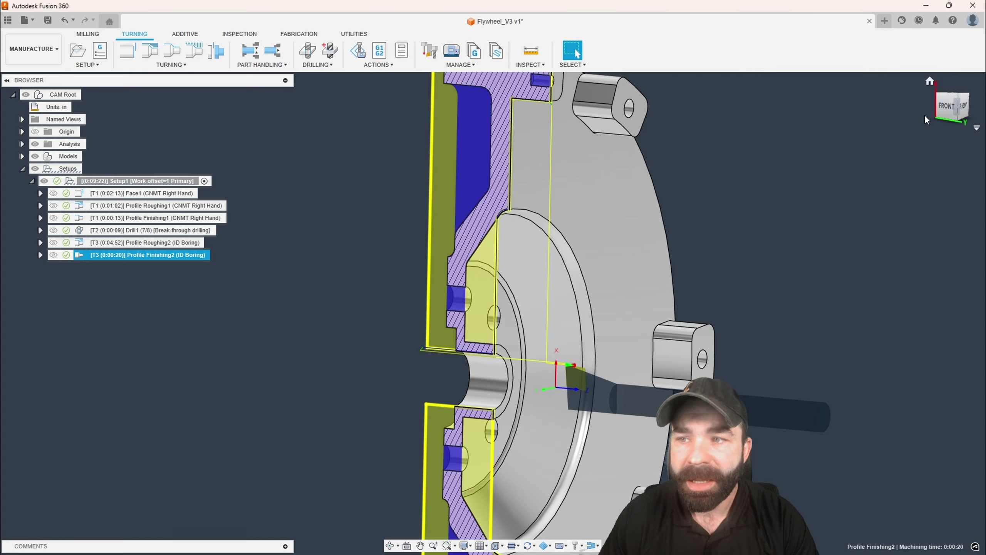
{"action": "left_click", "coordinate": [946, 106]}
{"action": "left_click", "coordinate": [763, 227]}
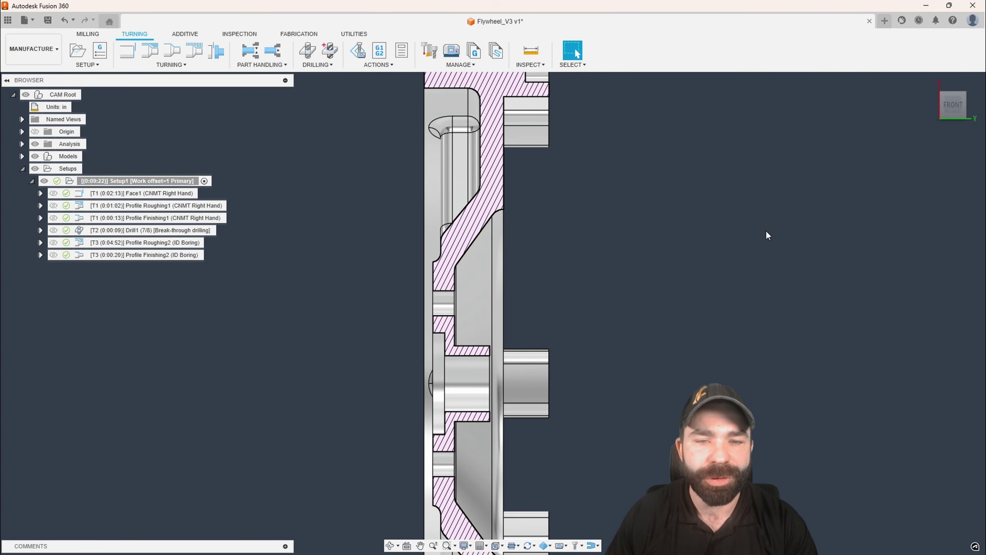
{"action": "scroll", "coordinate": [766, 230], "scroll_direction": "down", "scroll_amount": 1}
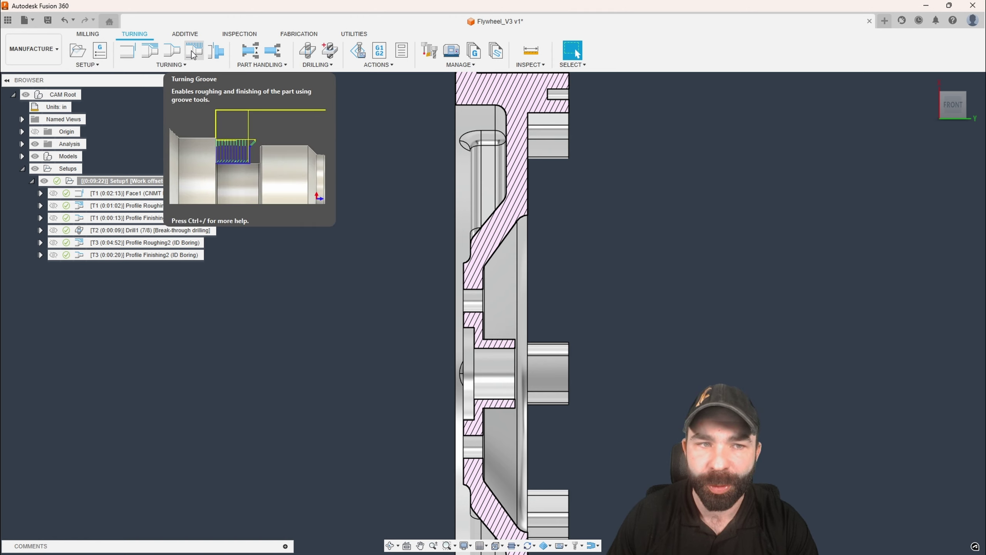
{"action": "left_click", "coordinate": [151, 53]}
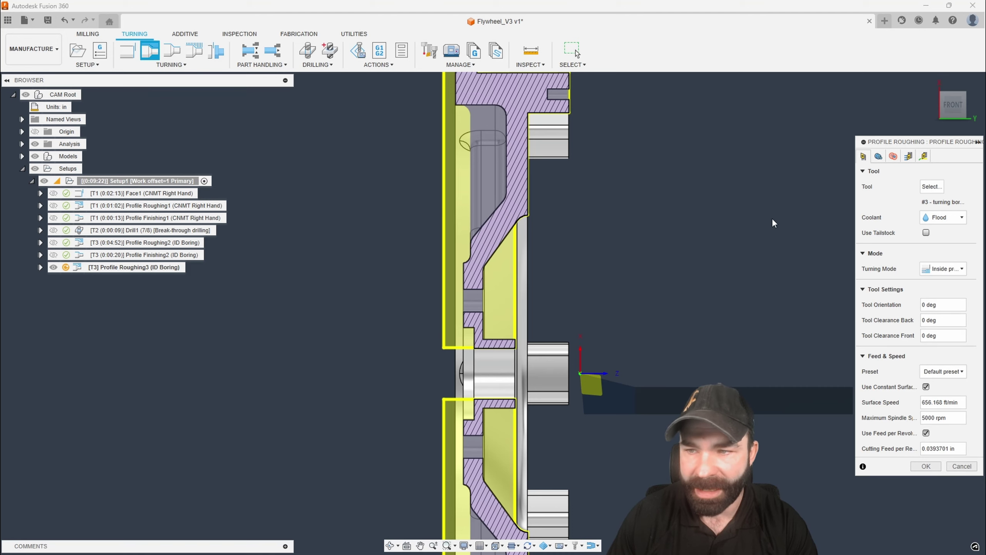
{"action": "left_click", "coordinate": [925, 188]}
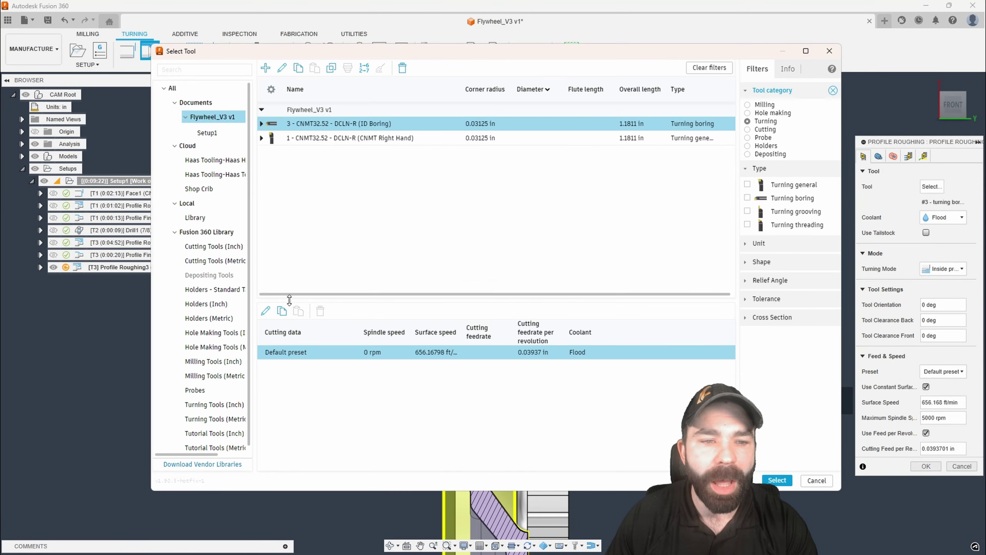
{"action": "left_click", "coordinate": [207, 232]}
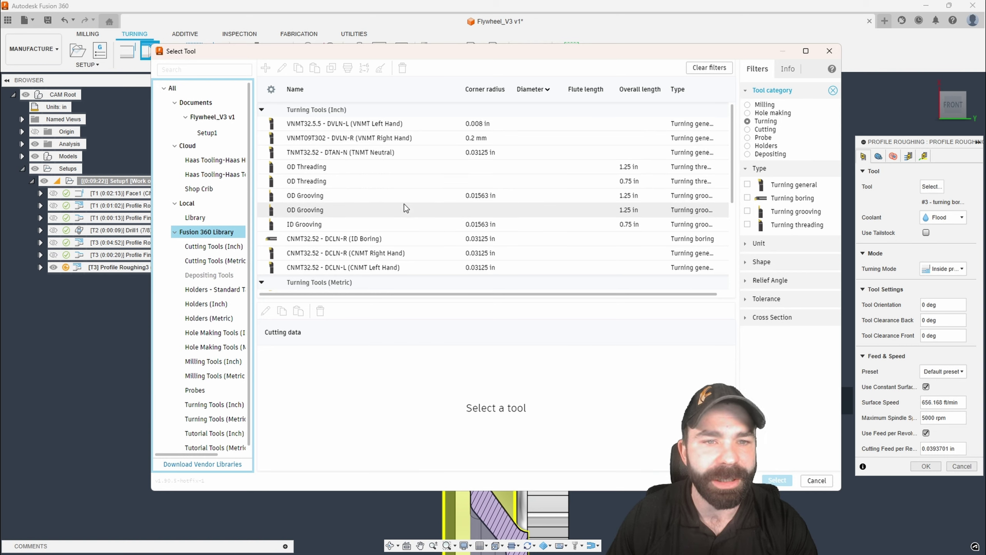
{"action": "left_click", "coordinate": [356, 210]}
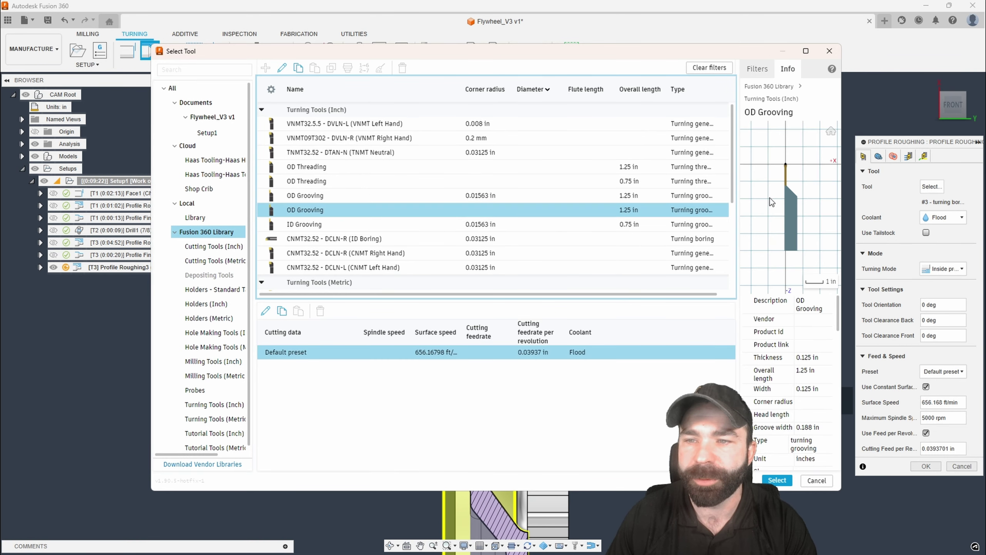
{"action": "left_click_drag", "start_coordinate": [792, 174], "coordinate": [791, 154]}
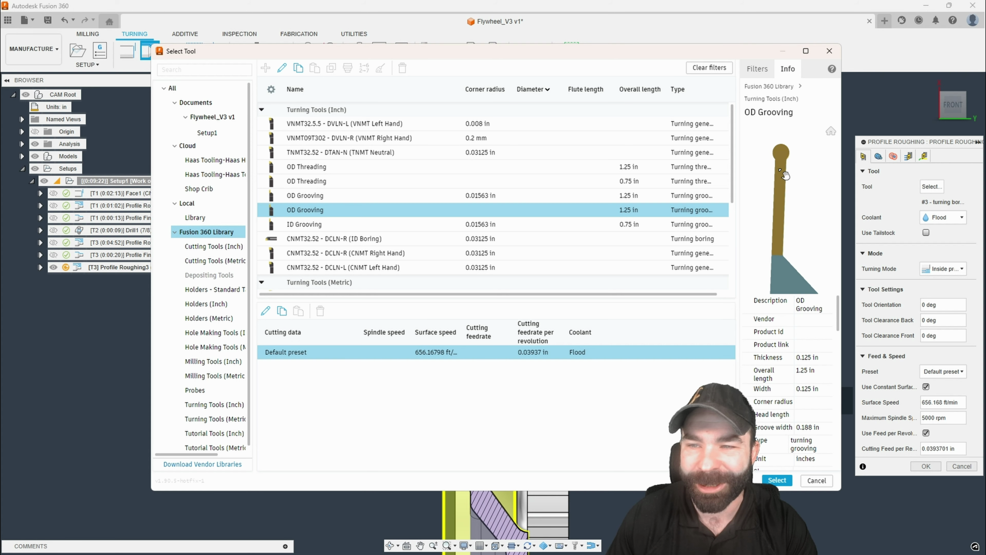
{"action": "middle_click_drag", "start_coordinate": [786, 179], "coordinate": [789, 228]}
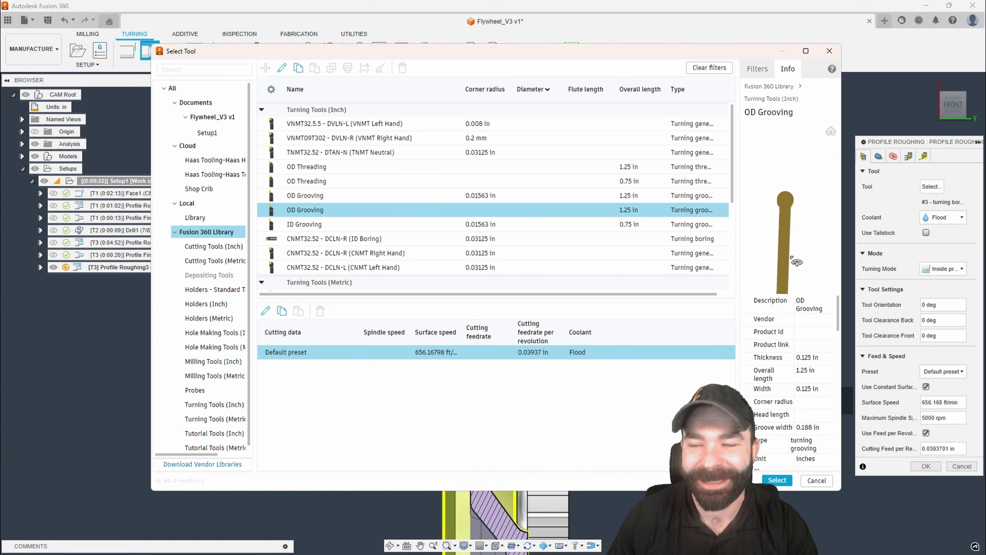
{"action": "left_click", "coordinate": [777, 480]}
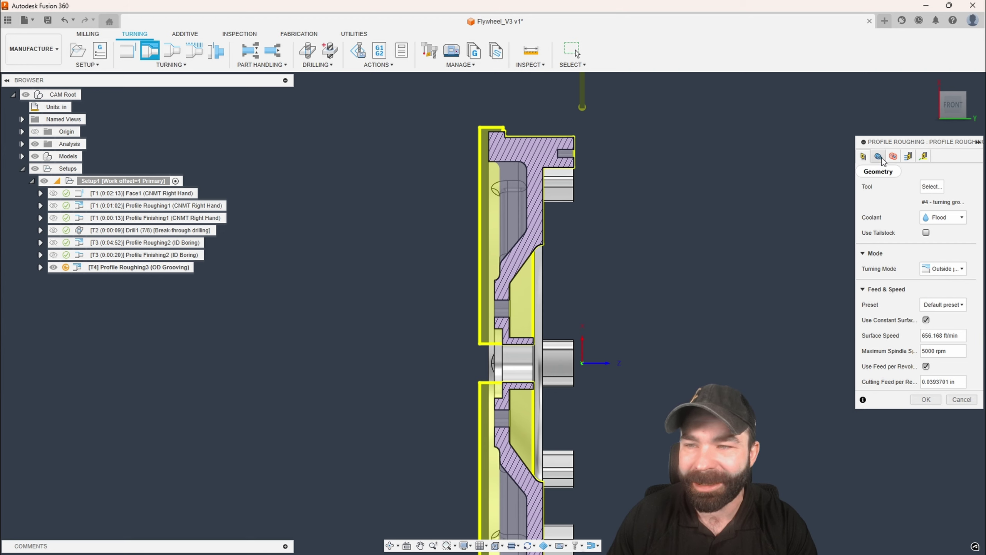
Generate the OD Grooving roughing operation with outside profiling and check where its passes run on the rim.
{"action": "left_click", "coordinate": [879, 156]}
{"action": "left_click", "coordinate": [864, 156]}
{"action": "scroll", "coordinate": [582, 254], "scroll_direction": "down", "scroll_amount": 2}
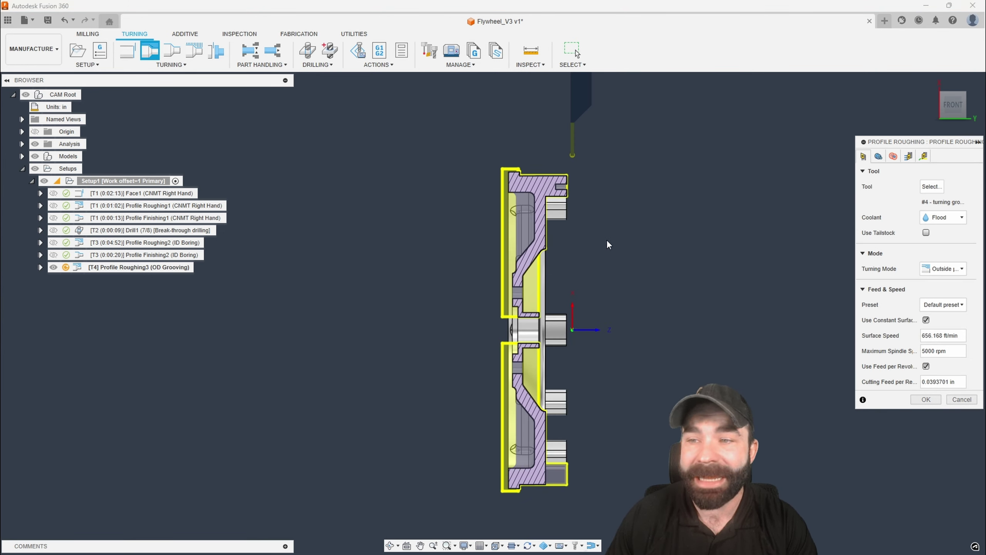
{"action": "left_click", "coordinate": [926, 400]}
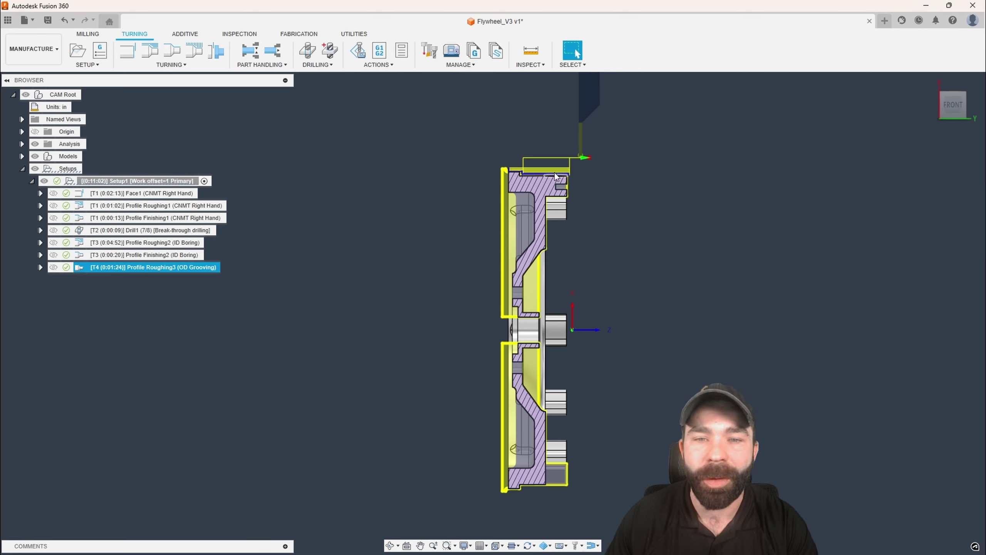
{"action": "scroll", "coordinate": [554, 174], "scroll_direction": "up", "scroll_amount": 3}
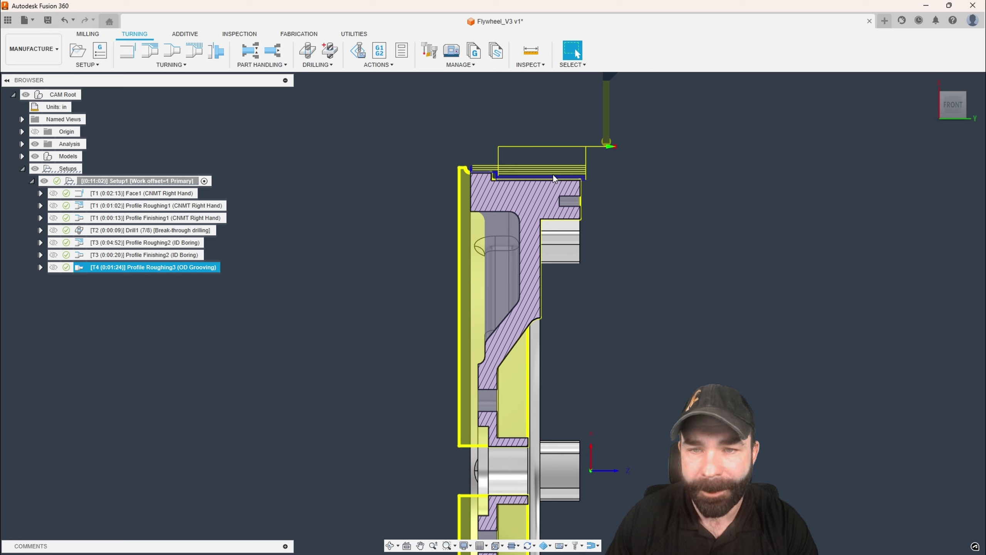
{"action": "scroll", "coordinate": [526, 292], "scroll_direction": "down", "scroll_amount": 1}
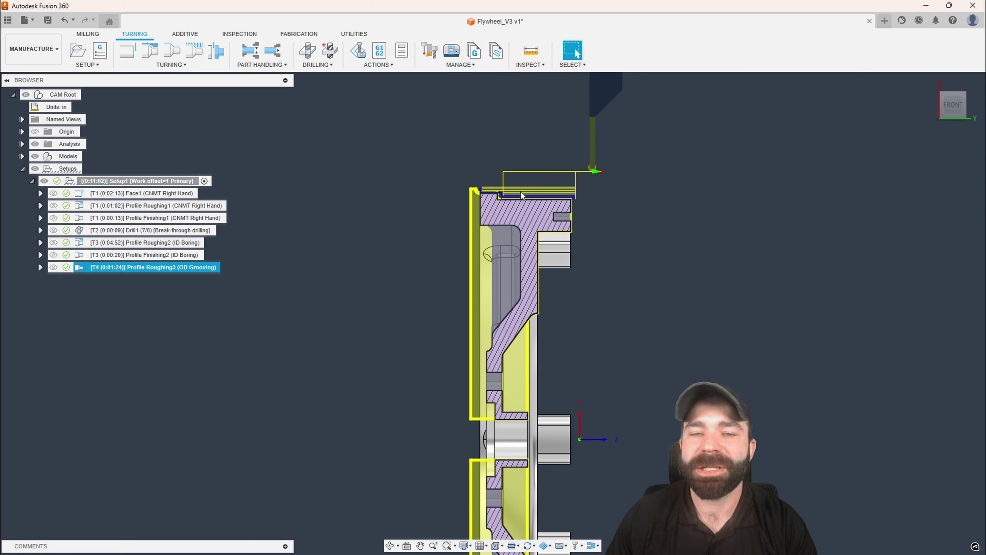
{"action": "scroll", "coordinate": [527, 217], "scroll_direction": "down", "scroll_amount": 3}
{"action": "scroll", "coordinate": [529, 221], "scroll_direction": "up", "scroll_amount": 3}
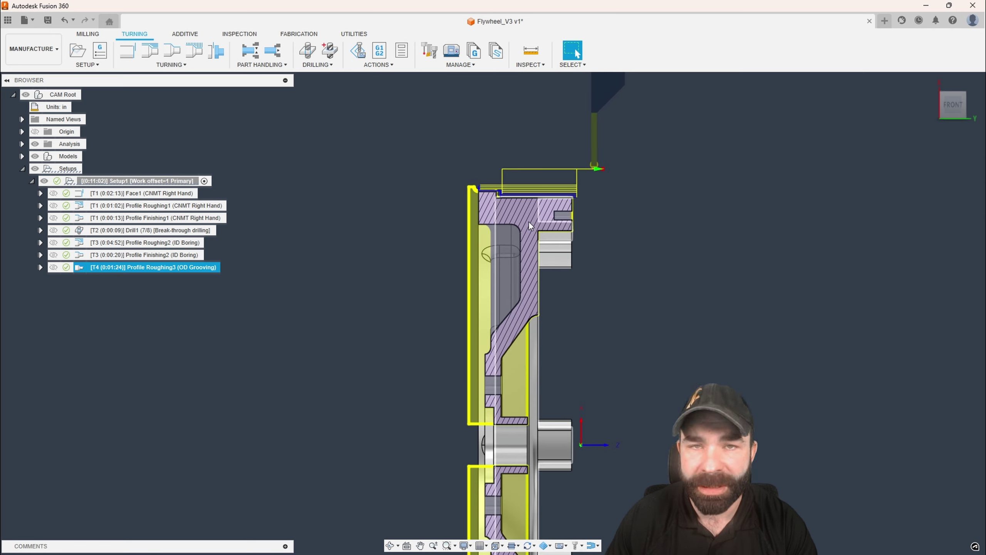
Change the OD Grooving roughing operation's turning mode to inside profiling and regenerate its toolpath.
{"action": "double_click", "coordinate": [80, 268]}
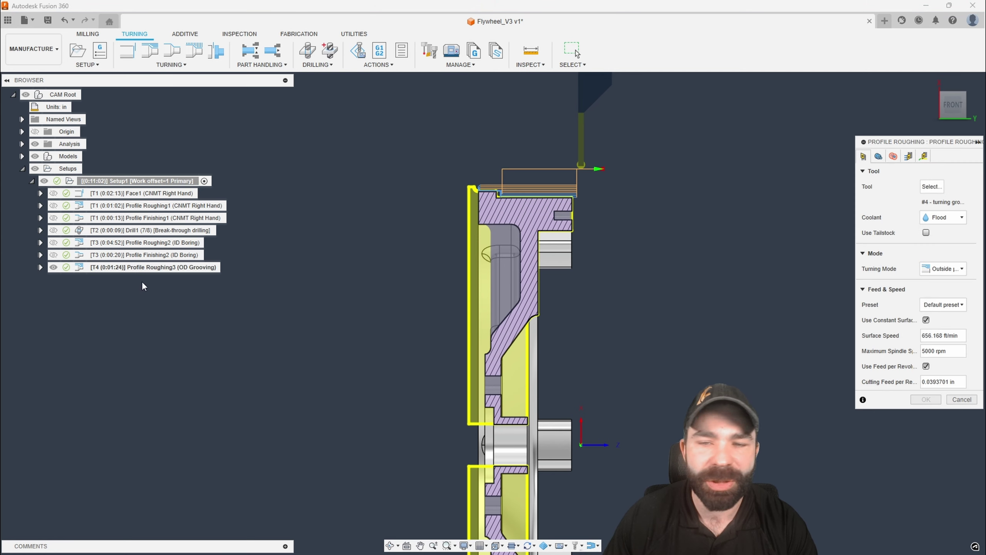
{"action": "left_click", "coordinate": [878, 155]}
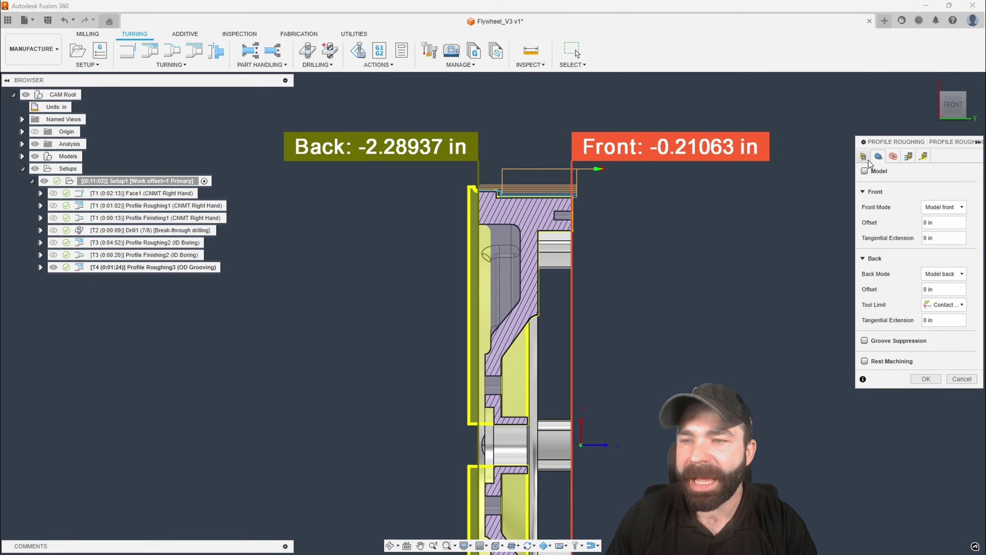
{"action": "left_click", "coordinate": [868, 159]}
{"action": "left_click", "coordinate": [953, 271]}
{"action": "left_click", "coordinate": [953, 292]}
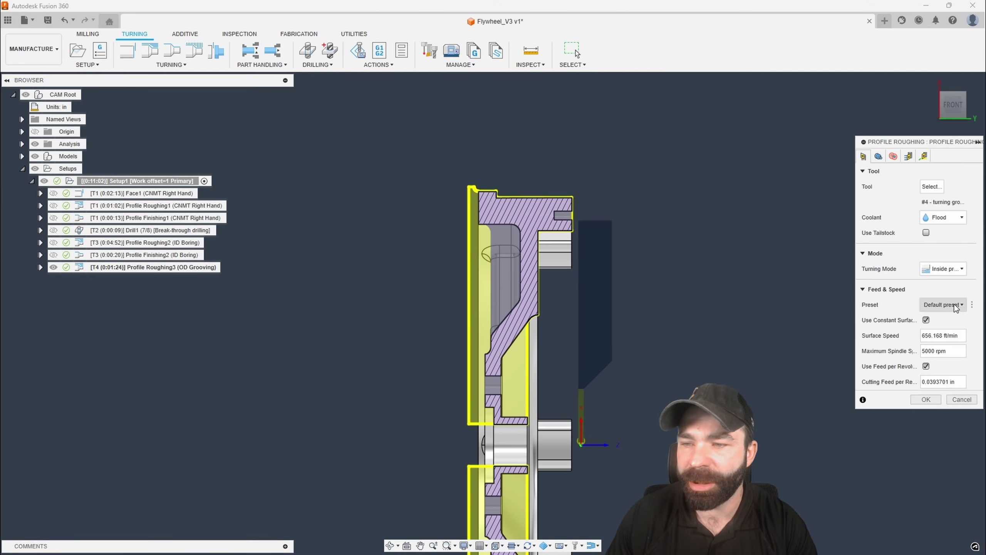
{"action": "left_click", "coordinate": [926, 399]}
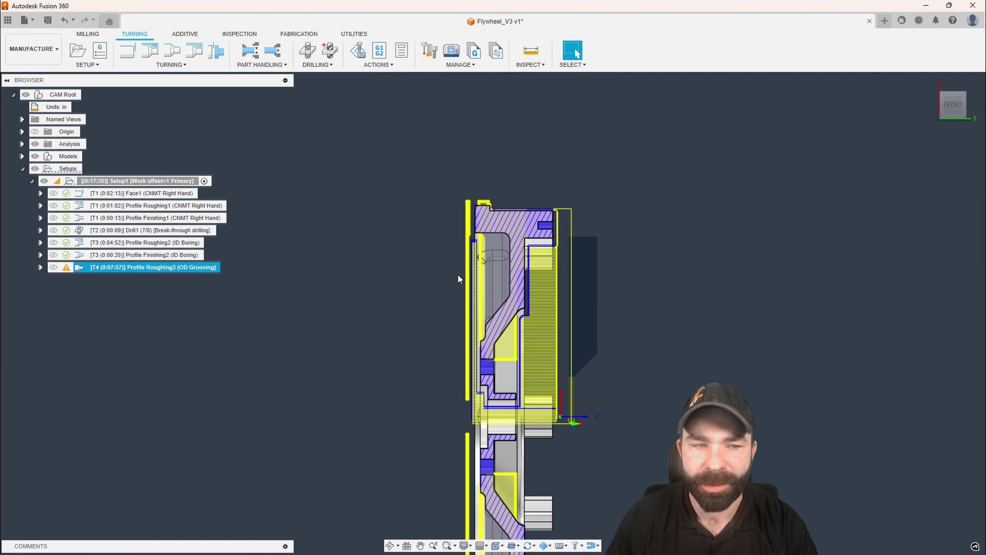
{"action": "scroll", "coordinate": [453, 270], "scroll_direction": "down", "scroll_amount": 1}
{"action": "scroll", "coordinate": [540, 358], "scroll_direction": "up", "scroll_amount": 3}
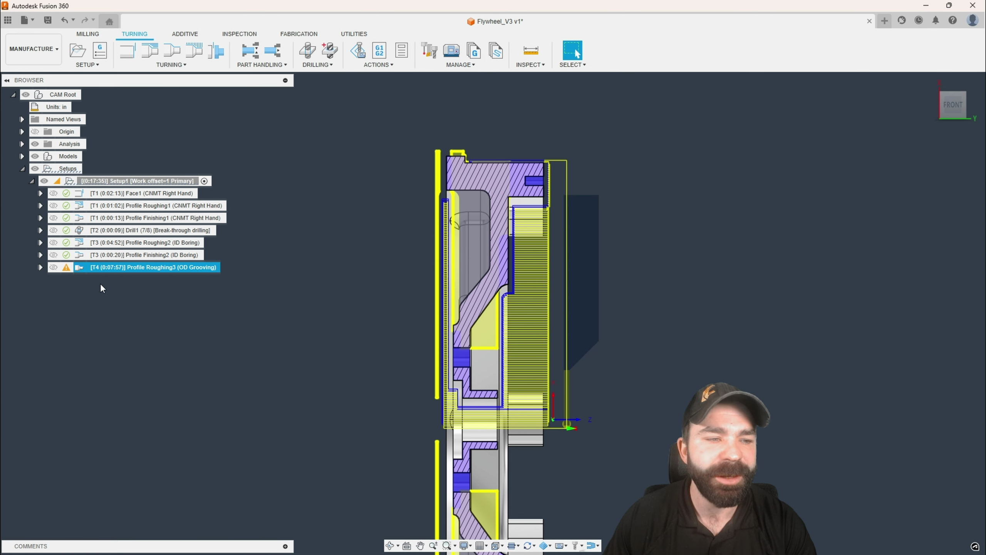
Set the OD Grooving tool's turret orientation to 90 degrees and check the regenerated roughing toolpath.
{"action": "right_click", "coordinate": [87, 268]}
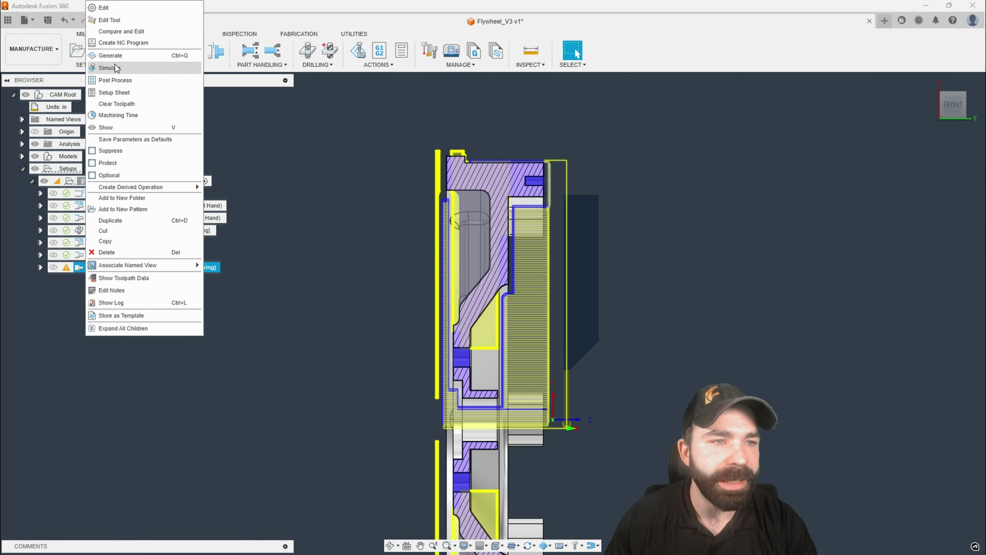
{"action": "left_click", "coordinate": [120, 20]}
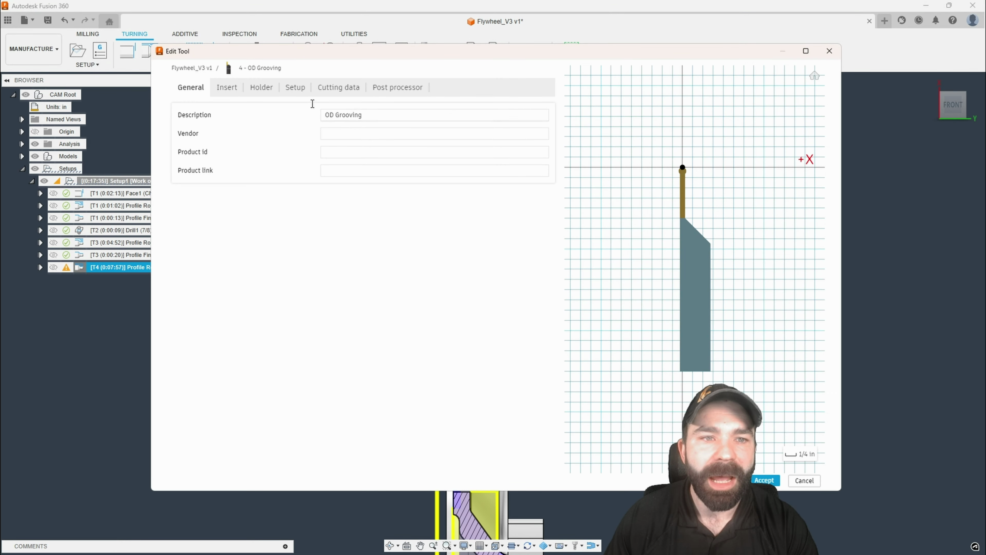
{"action": "left_click", "coordinate": [295, 88]}
{"action": "left_click", "coordinate": [499, 149]}
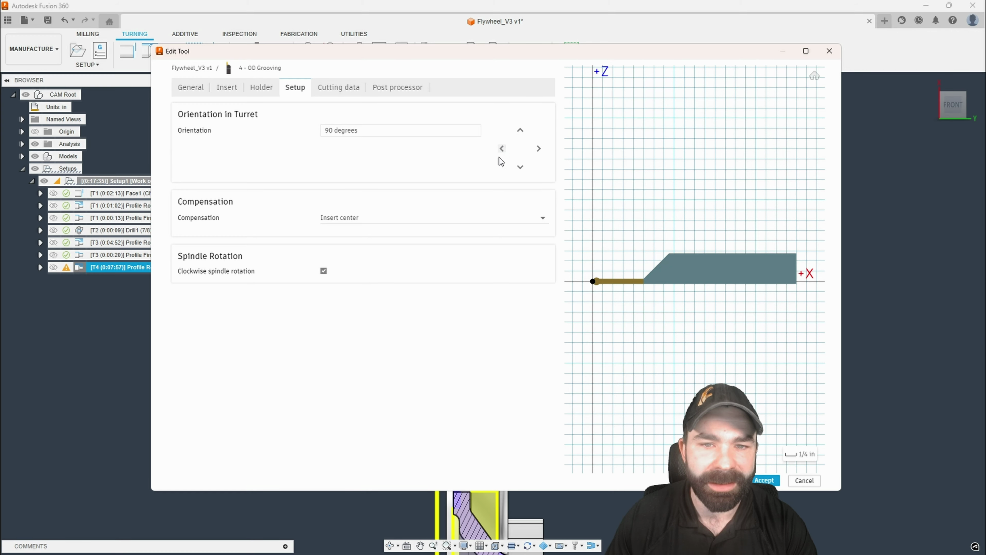
{"action": "left_click", "coordinate": [765, 480]}
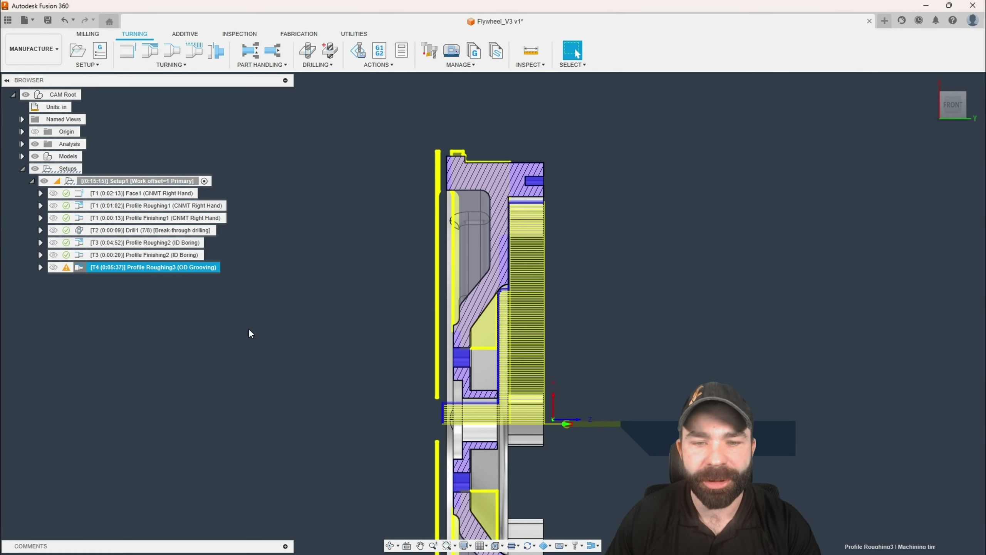
{"action": "scroll", "coordinate": [490, 299], "scroll_direction": "down", "scroll_amount": 2}
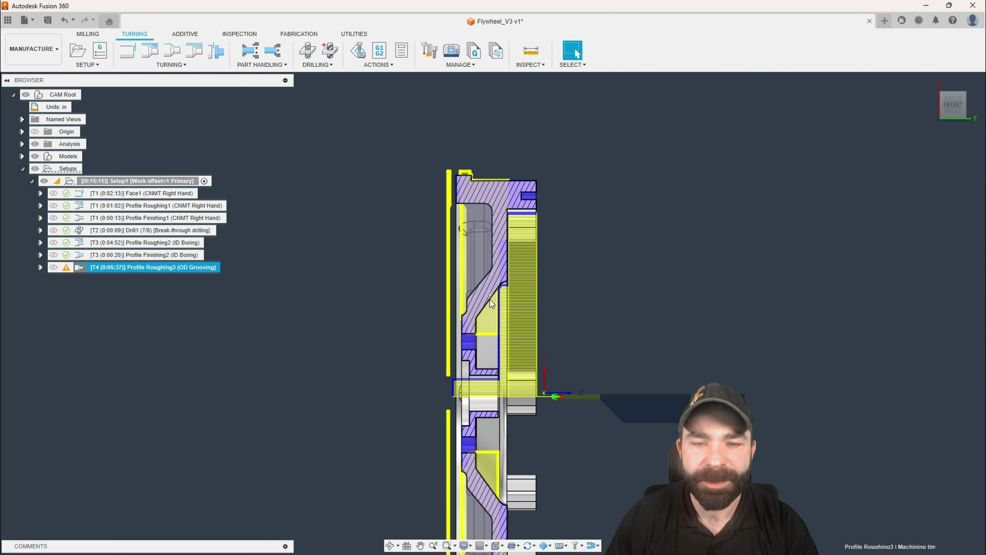
{"action": "scroll", "coordinate": [462, 415], "scroll_direction": "up", "scroll_amount": 2}
{"action": "scroll", "coordinate": [463, 415], "scroll_direction": "up", "scroll_amount": 2}
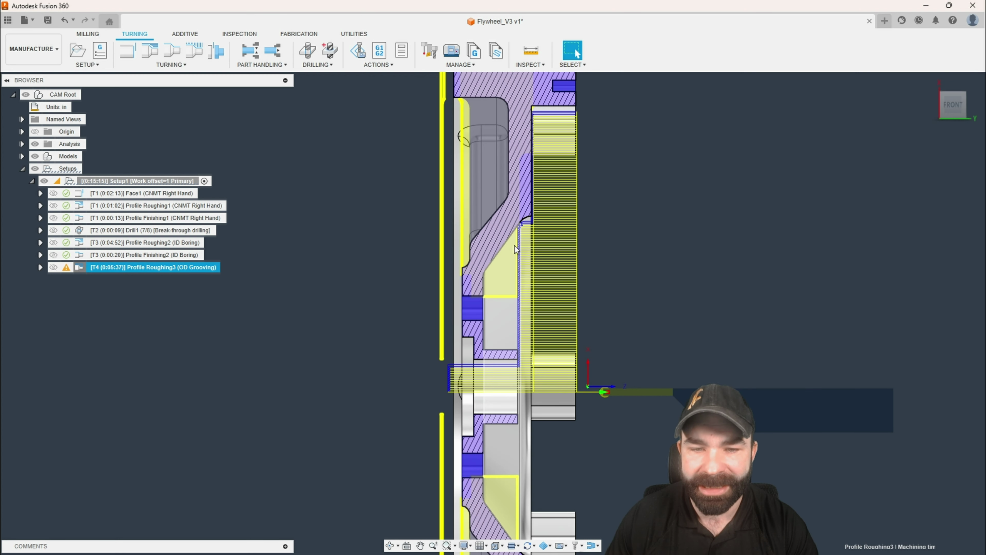
Allow radial and axial grooving in the OD Grooving roughing operation and check the regenerated passes in the front recess.
{"action": "scroll", "coordinate": [505, 268], "scroll_direction": "down", "scroll_amount": 2}
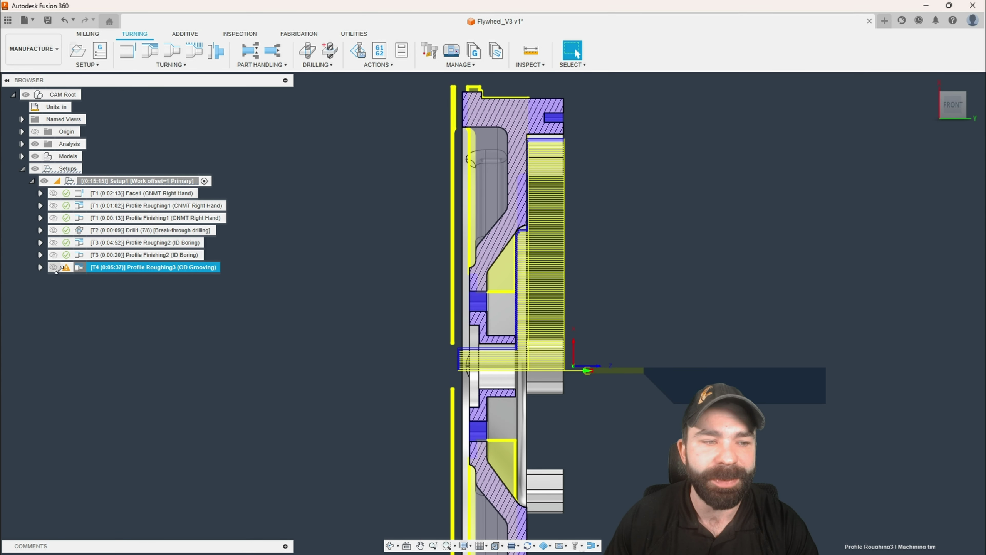
{"action": "double_click", "coordinate": [79, 268]}
{"action": "left_click", "coordinate": [910, 158]}
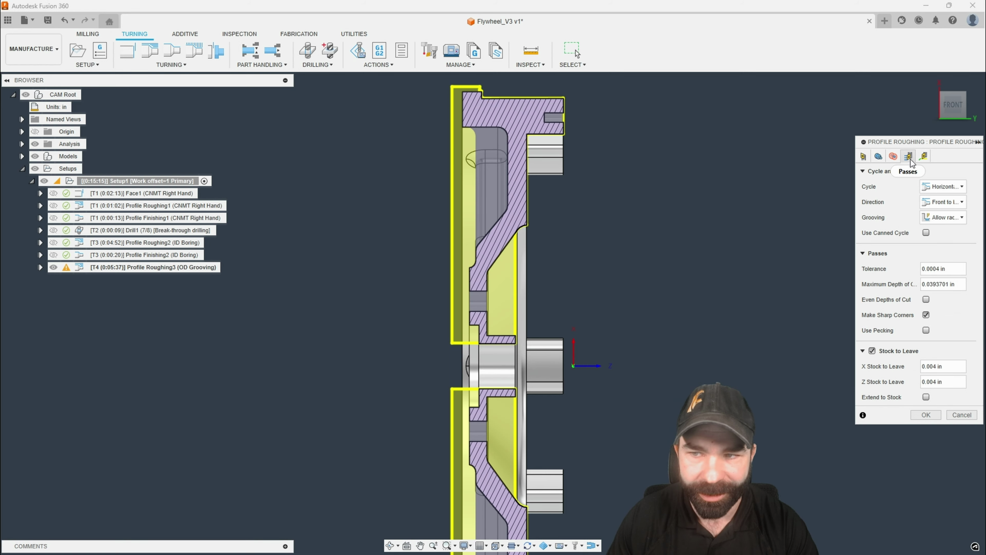
{"action": "left_click", "coordinate": [940, 218]}
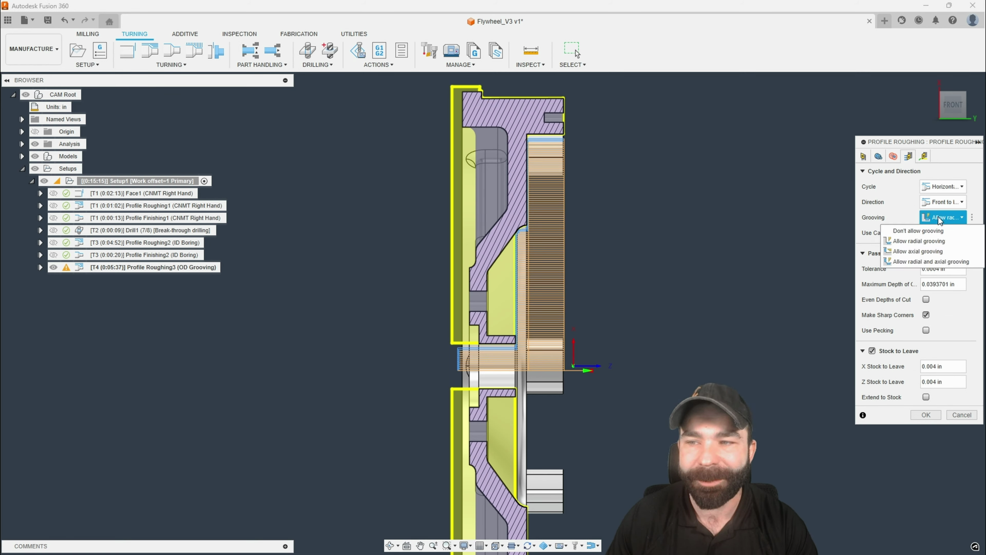
{"action": "left_click", "coordinate": [867, 187]}
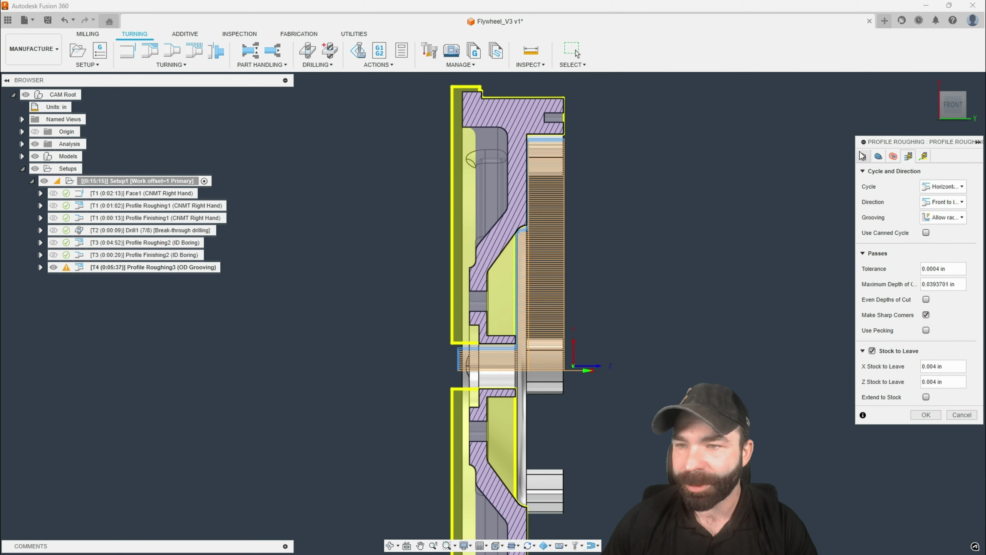
{"action": "left_click_drag", "start_coordinate": [856, 144], "coordinate": [800, 145]}
{"action": "left_click", "coordinate": [920, 219]}
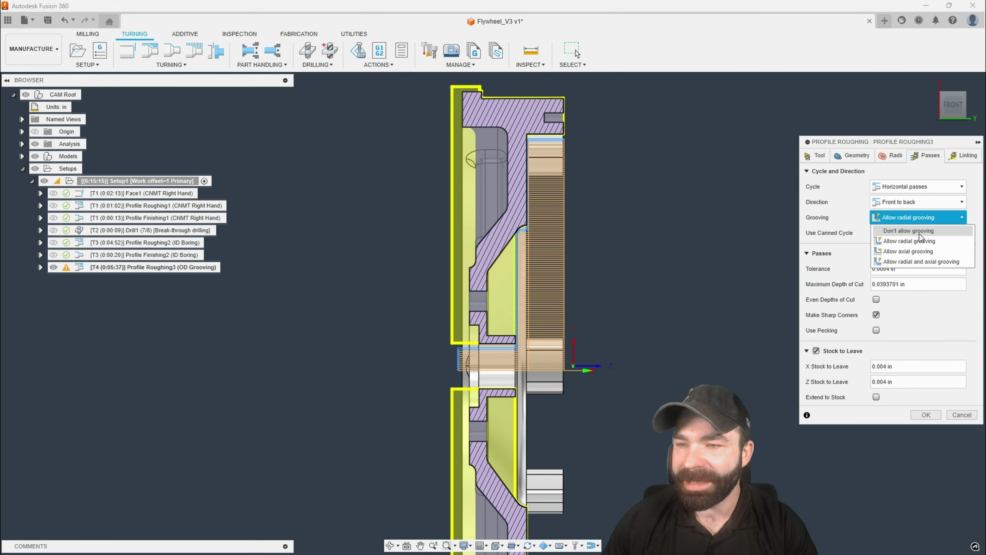
{"action": "left_click", "coordinate": [912, 262]}
{"action": "left_click", "coordinate": [926, 414]}
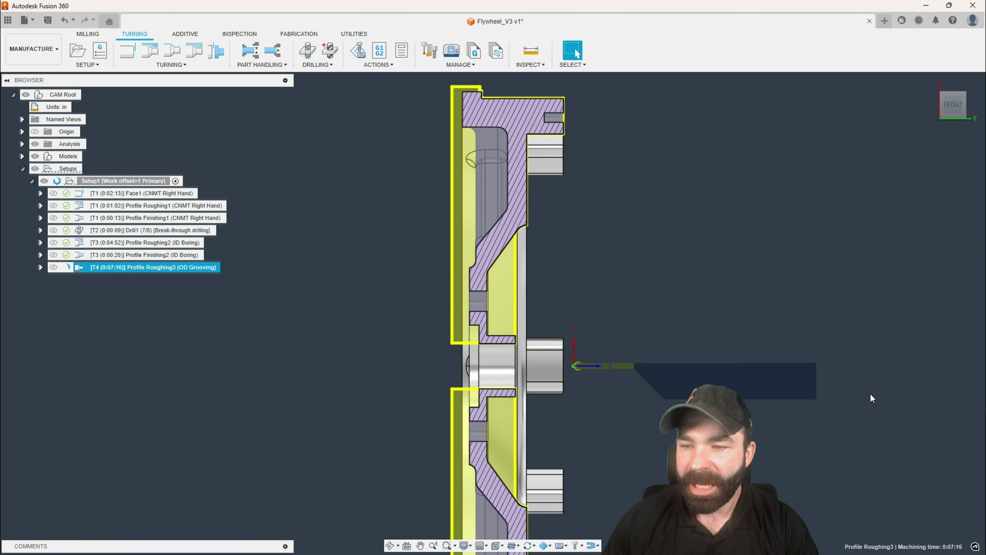
{"action": "scroll", "coordinate": [515, 286], "scroll_direction": "up", "scroll_amount": 3}
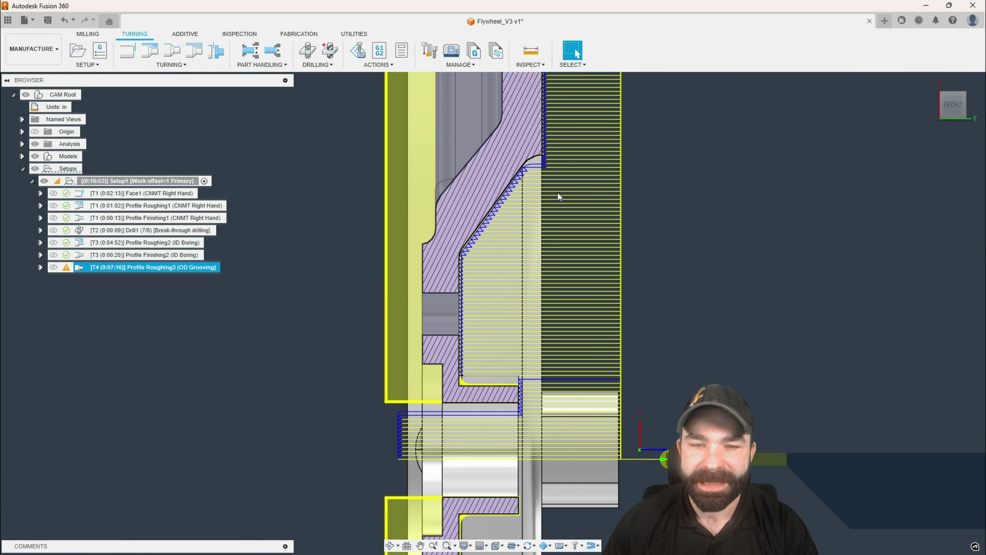
{"action": "scroll", "coordinate": [544, 354], "scroll_direction": "down", "scroll_amount": 2}
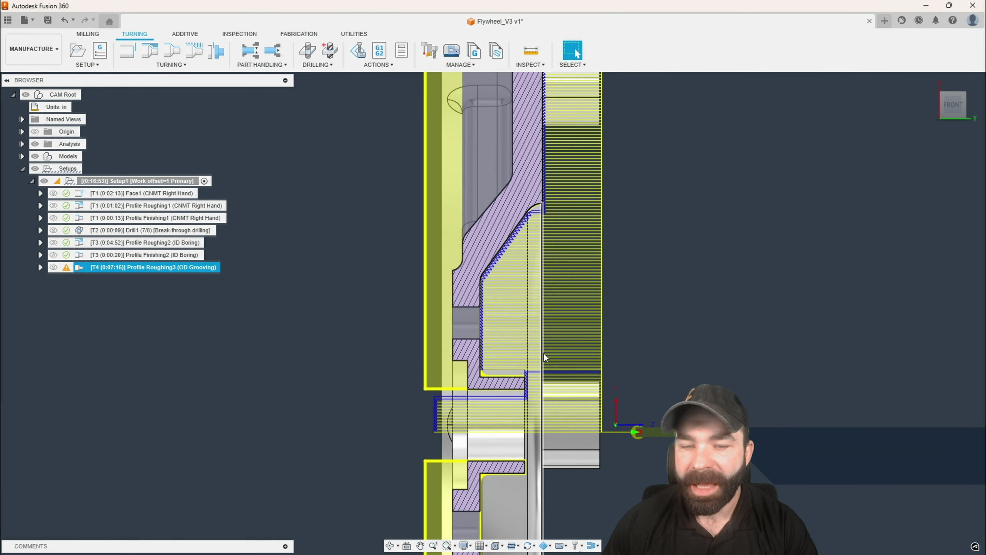
{"action": "scroll", "coordinate": [544, 353], "scroll_direction": "down", "scroll_amount": 1}
{"action": "scroll", "coordinate": [676, 245], "scroll_direction": "down", "scroll_amount": 1}
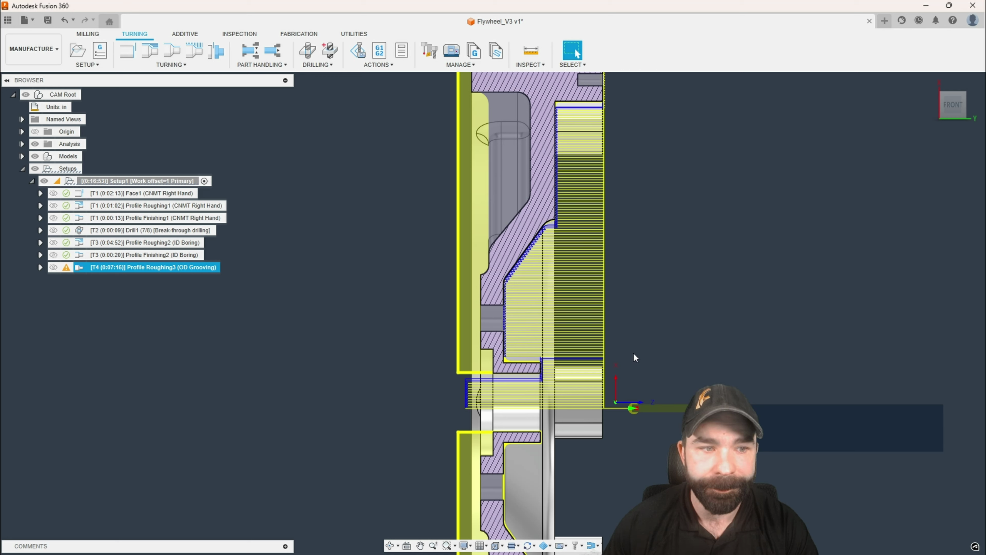
Enable rest machining from previous operations for the OD Grooving roughing operation and regenerate its toolpath.
{"action": "left_click", "coordinate": [131, 314]}
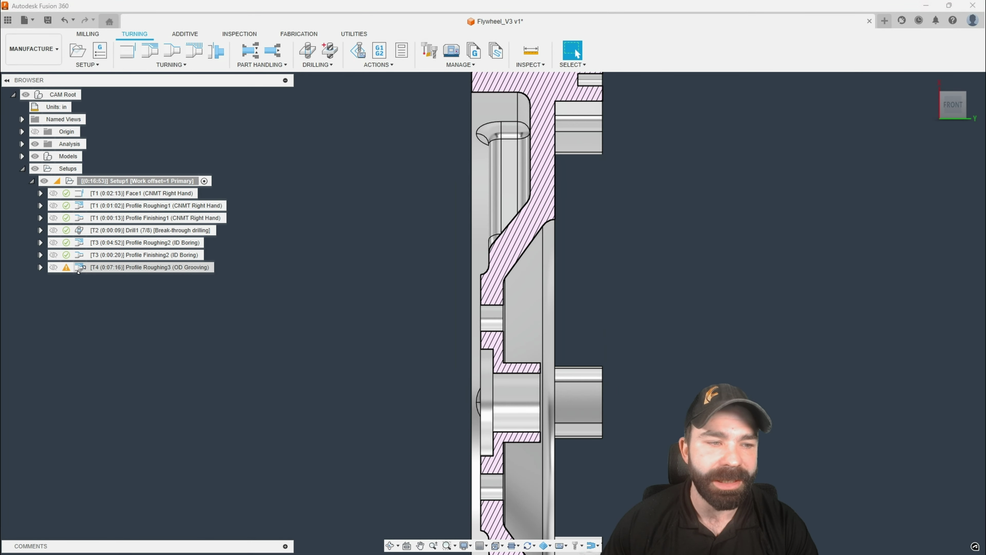
{"action": "double_click", "coordinate": [79, 270]}
{"action": "left_click", "coordinate": [853, 155]}
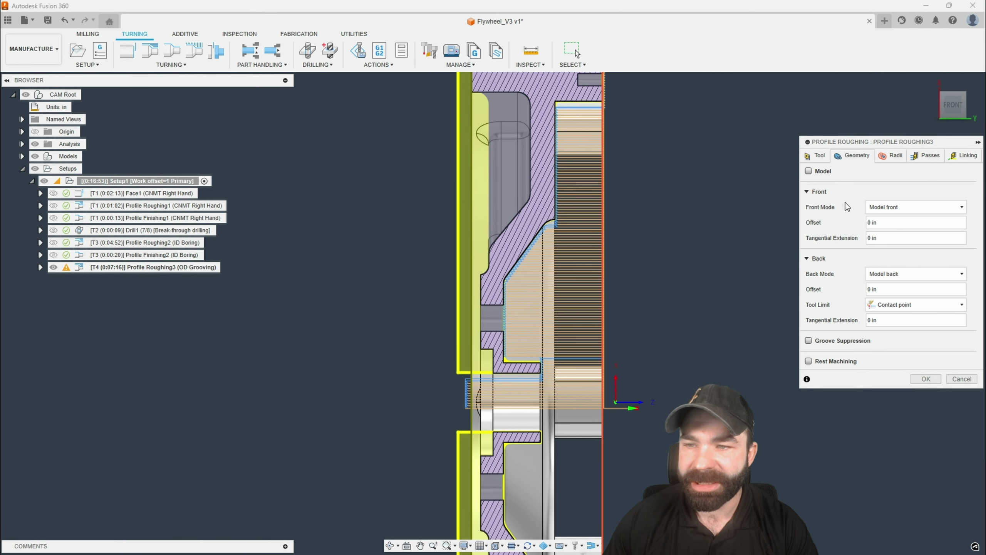
{"action": "left_click", "coordinate": [808, 361]}
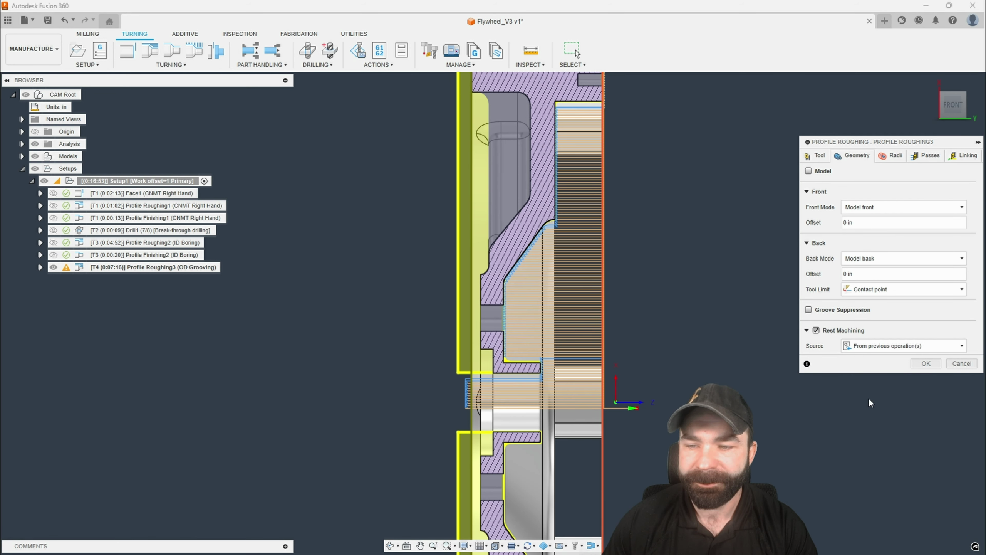
{"action": "left_click", "coordinate": [926, 363]}
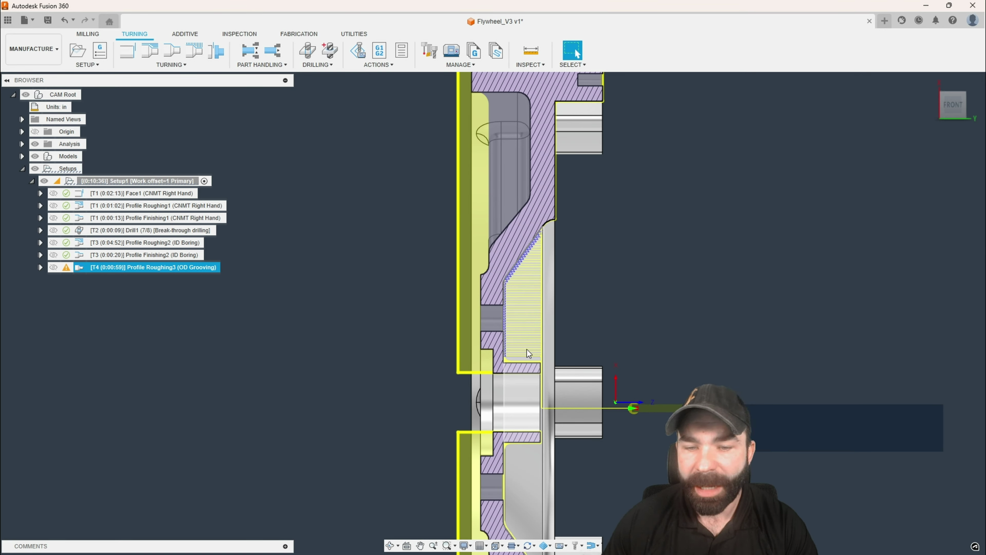
Read the generation warnings of the OD Grooving roughing operation.
{"action": "left_click", "coordinate": [65, 269]}
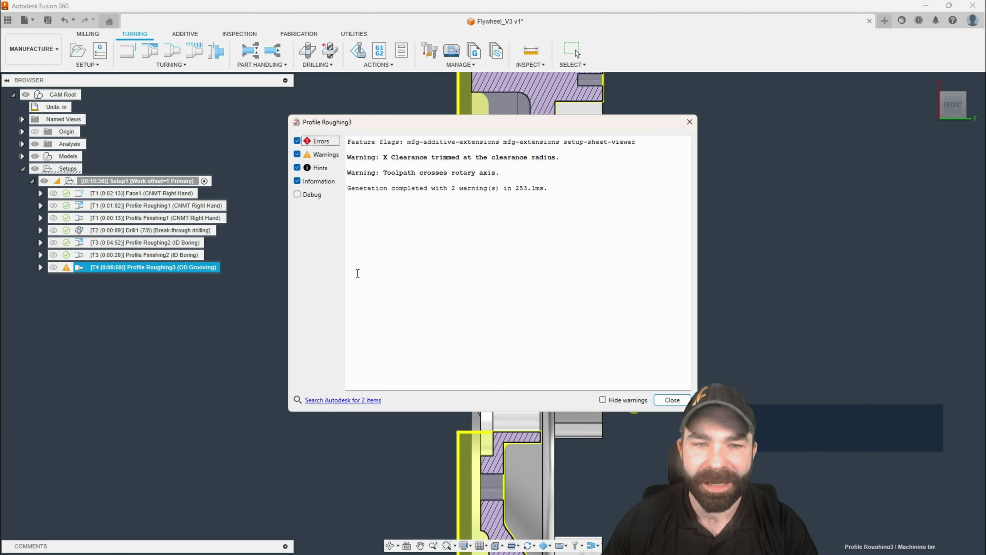
{"action": "left_click_drag", "start_coordinate": [386, 174], "coordinate": [496, 174]}
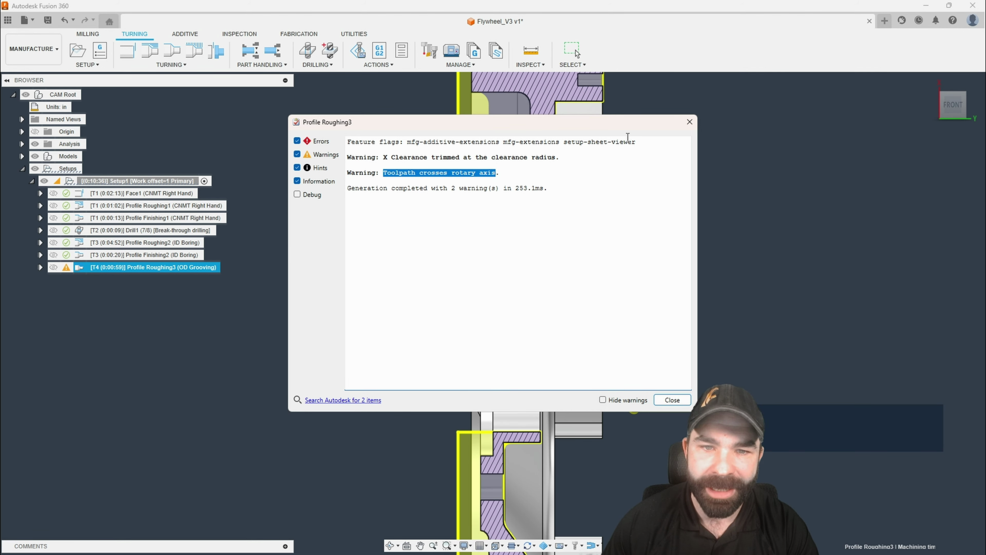
{"action": "left_click", "coordinate": [690, 122]}
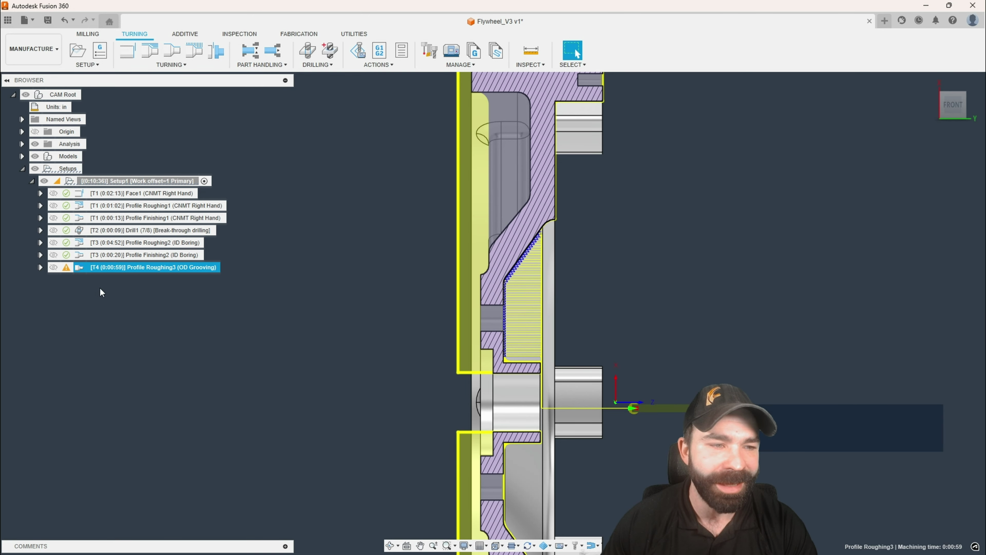
Reference the OD Grooving roughing operation's clearance from the inner radius with a -0.04 in offset and check the regenerated toolpath.
{"action": "double_click", "coordinate": [80, 268]}
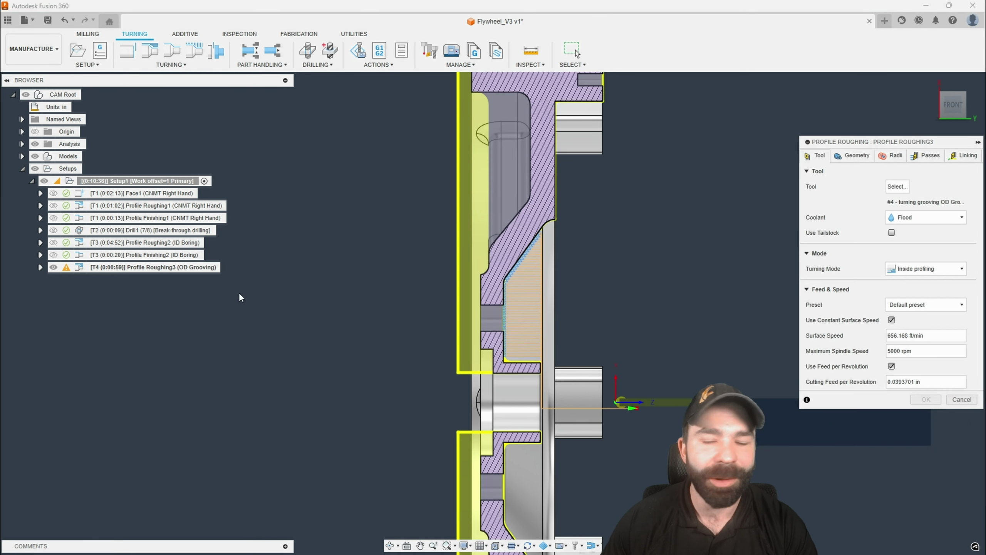
{"action": "left_click", "coordinate": [892, 155]}
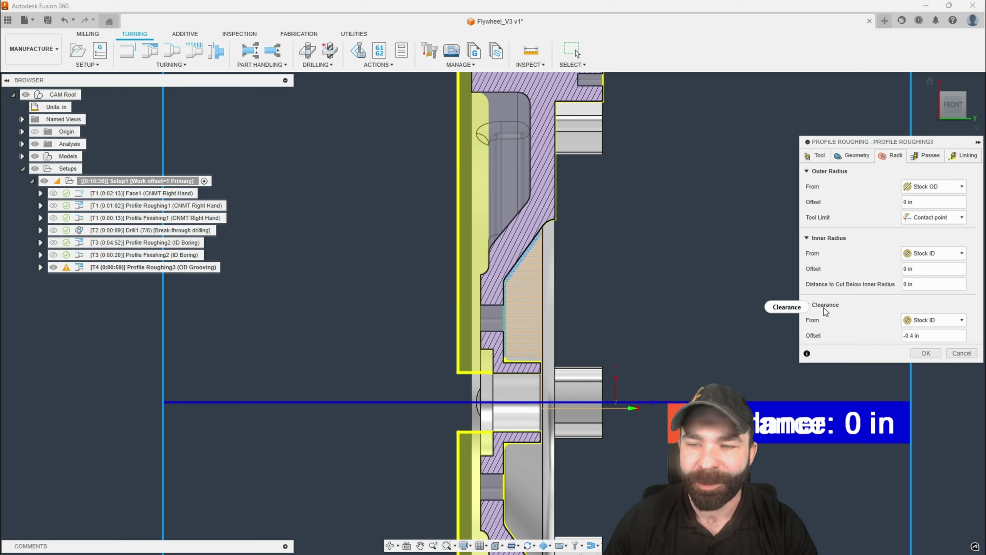
{"action": "left_click", "coordinate": [901, 320]}
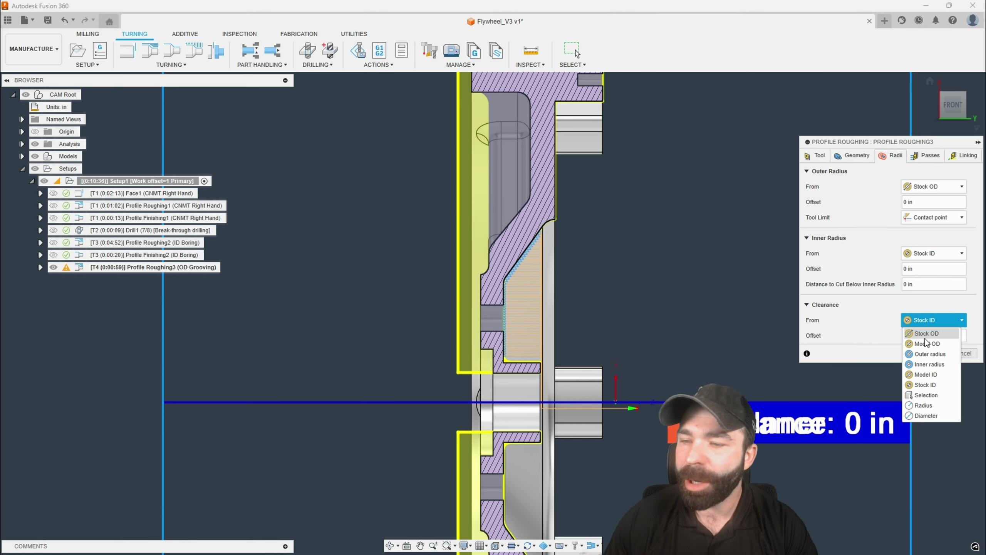
{"action": "left_click", "coordinate": [930, 366]}
{"action": "left_click", "coordinate": [911, 337]}
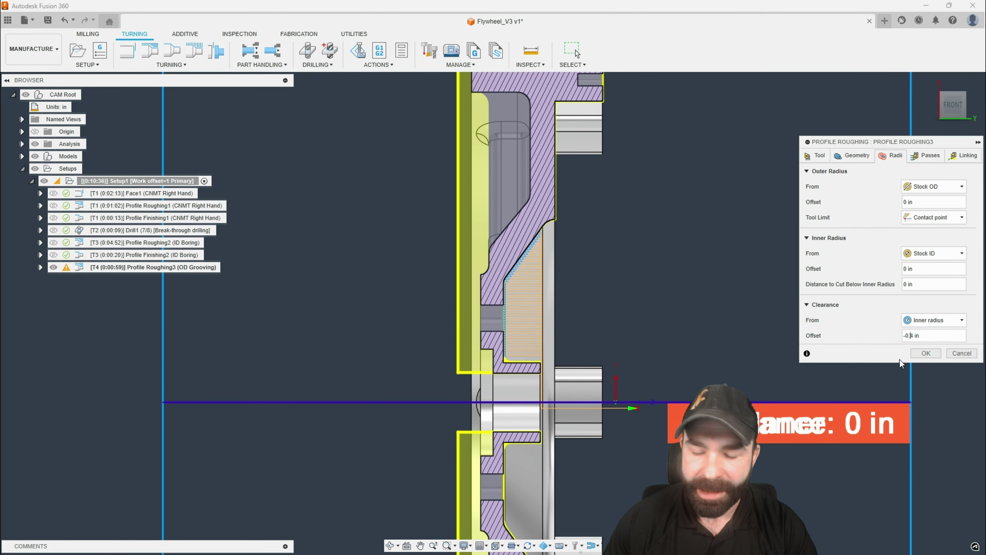
{"action": "type", "text": "0"}
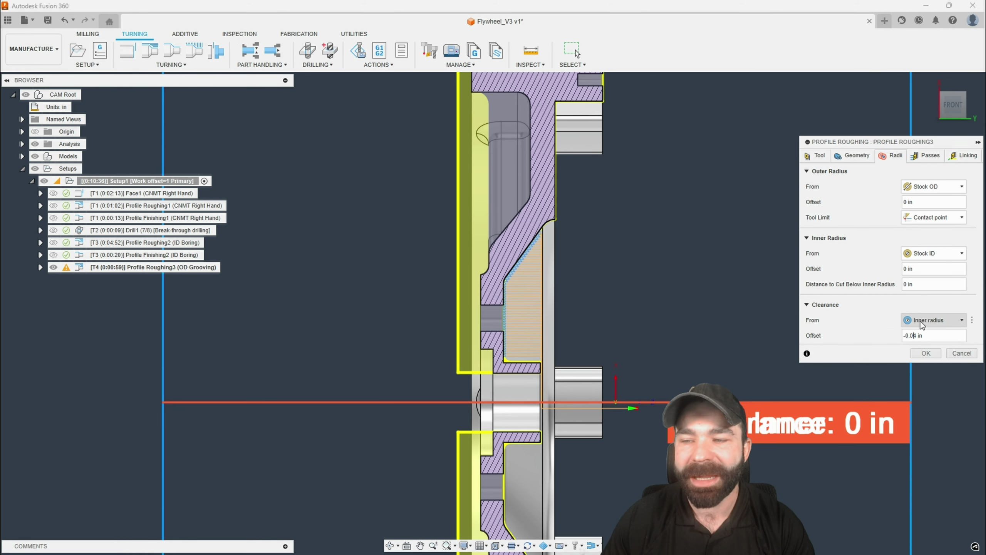
{"action": "left_click", "coordinate": [924, 353]}
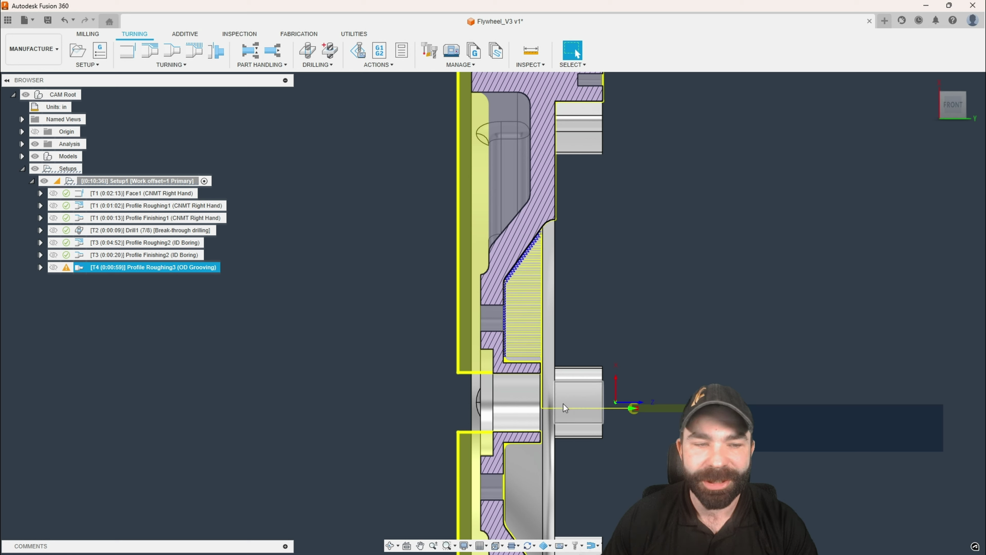
{"action": "scroll", "coordinate": [563, 404], "scroll_direction": "up", "scroll_amount": 2}
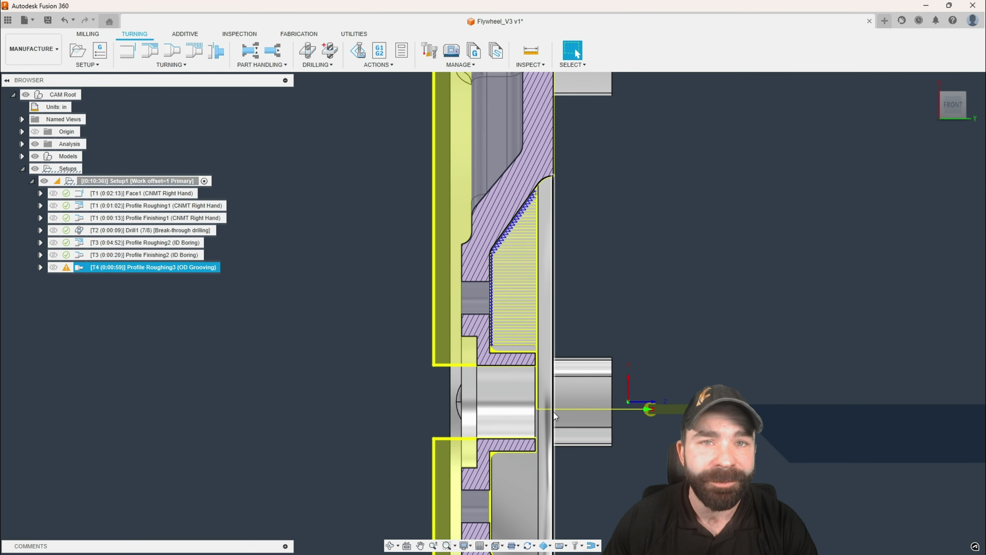
Try to set the OD Grooving roughing operation's inner radius from the selected bore face and regenerate the toolpath.
{"action": "double_click", "coordinate": [111, 268]}
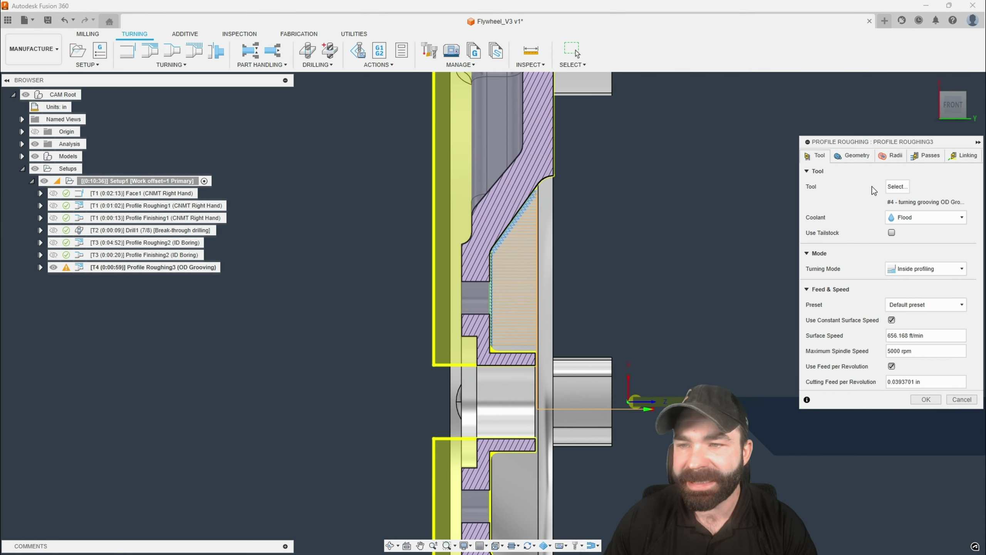
{"action": "left_click", "coordinate": [891, 155]}
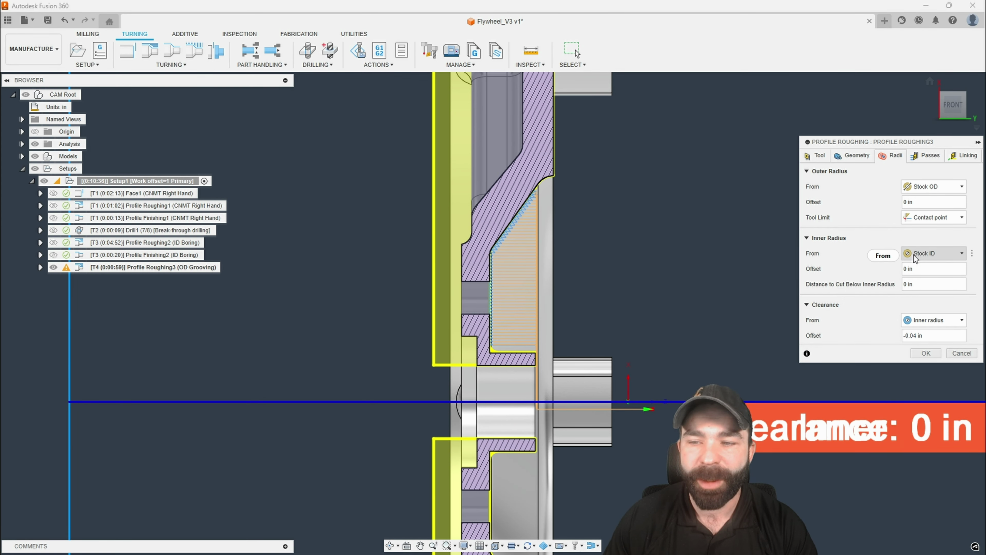
{"action": "left_click", "coordinate": [914, 255]}
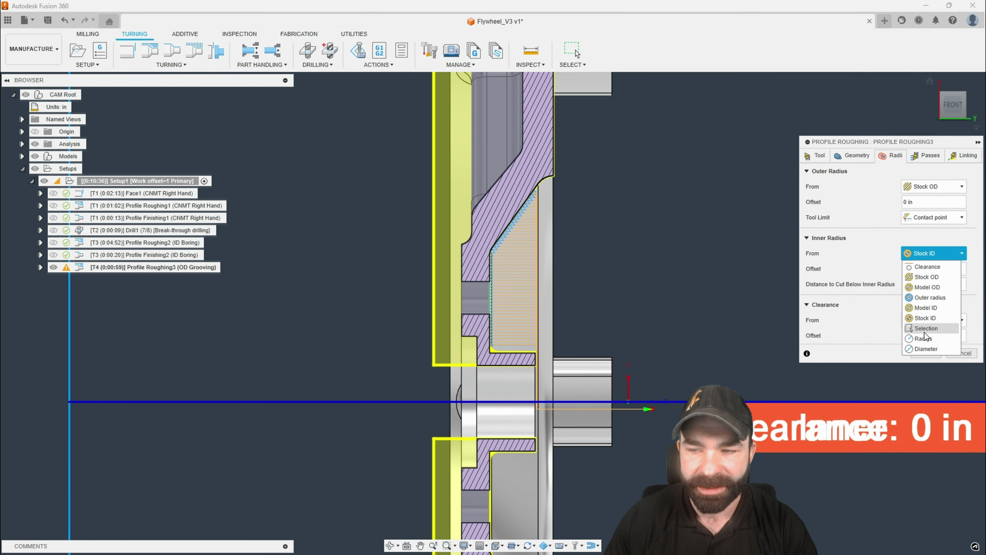
{"action": "left_click", "coordinate": [925, 329]}
{"action": "left_click", "coordinate": [526, 370]}
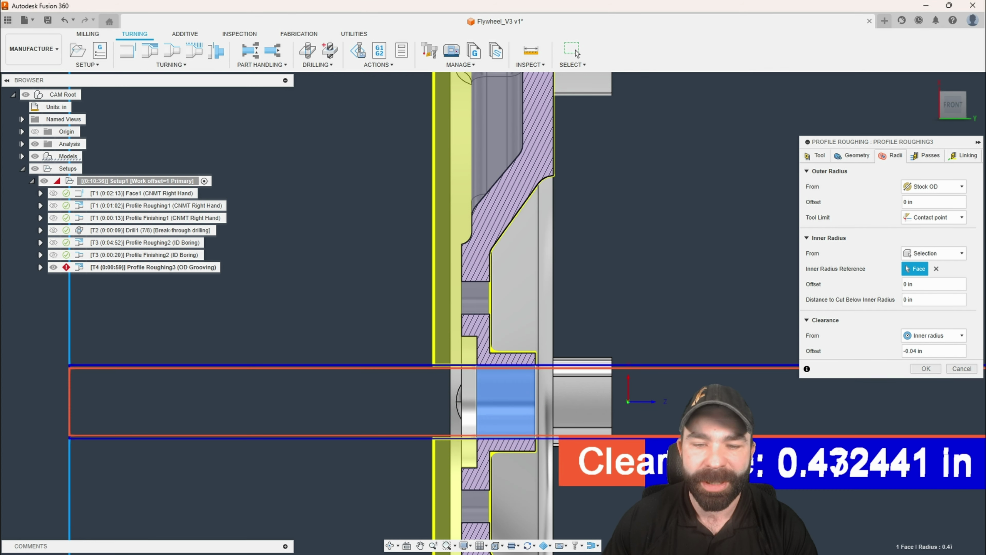
{"action": "left_click", "coordinate": [926, 369]}
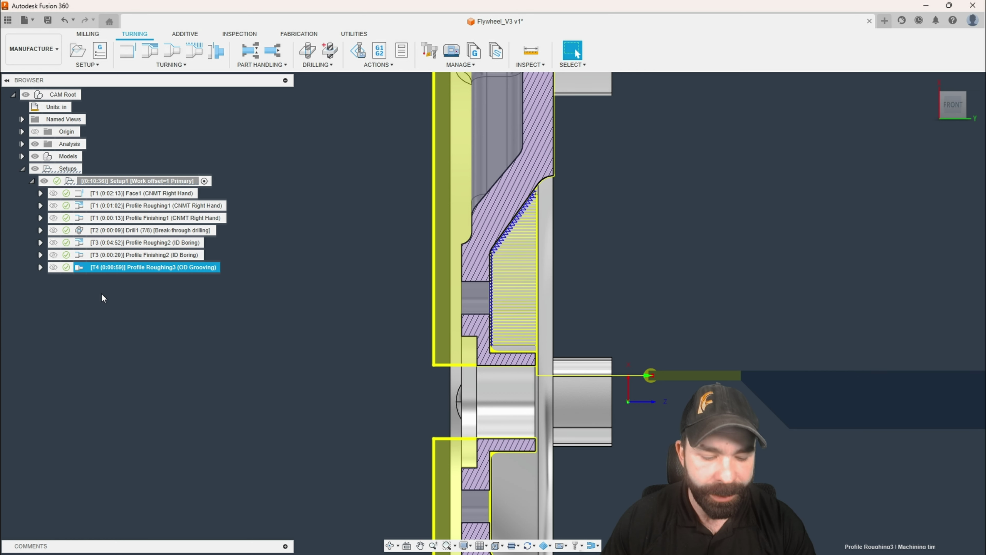
{"action": "left_click", "coordinate": [103, 298]}
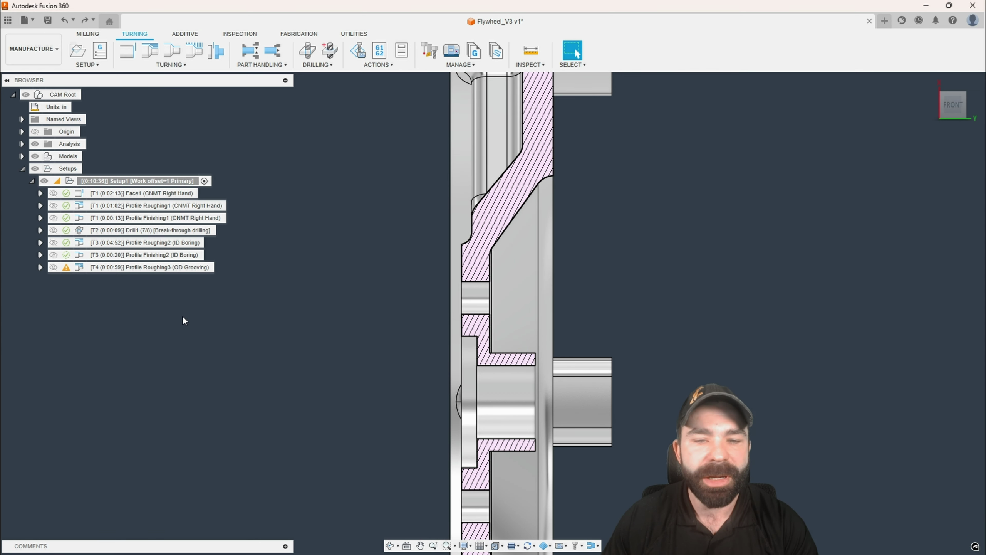
Set the OD Grooving roughing operation's Approach Z to First toolpath point and Retract Z to Last toolpath point, and regenerate it.
{"action": "left_click", "coordinate": [84, 268]}
{"action": "double_click", "coordinate": [83, 267]}
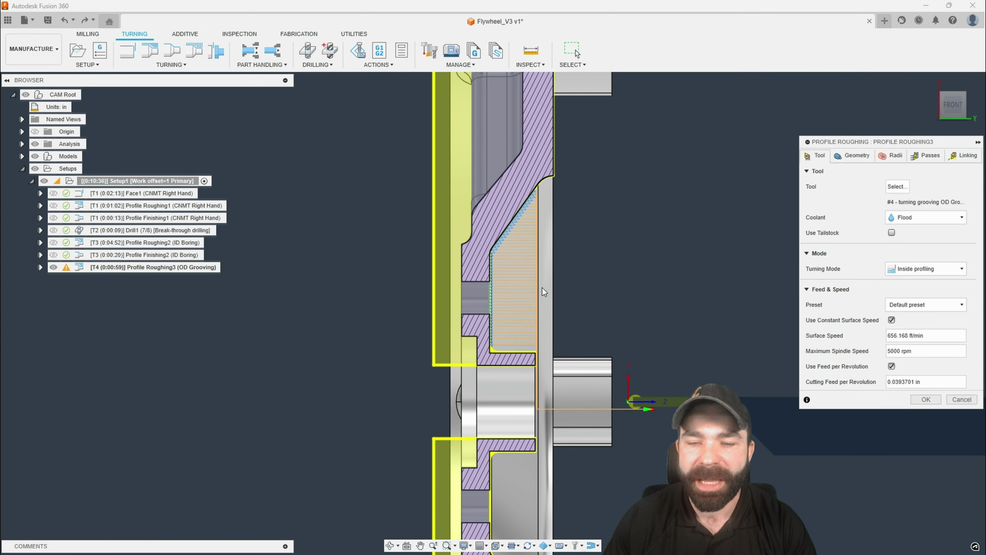
{"action": "left_click", "coordinate": [964, 155]}
{"action": "left_click", "coordinate": [917, 253]}
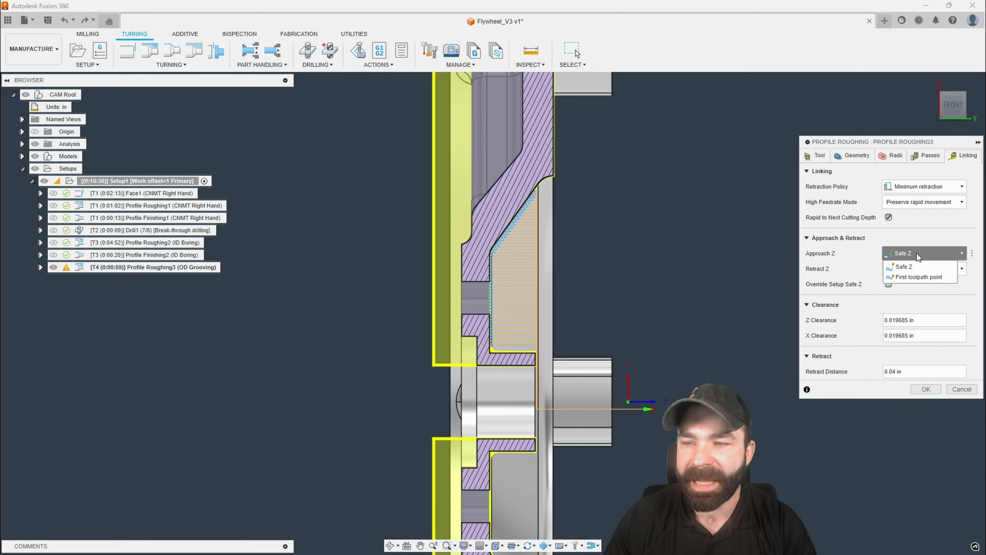
{"action": "left_click", "coordinate": [915, 275]}
{"action": "left_click", "coordinate": [916, 268]}
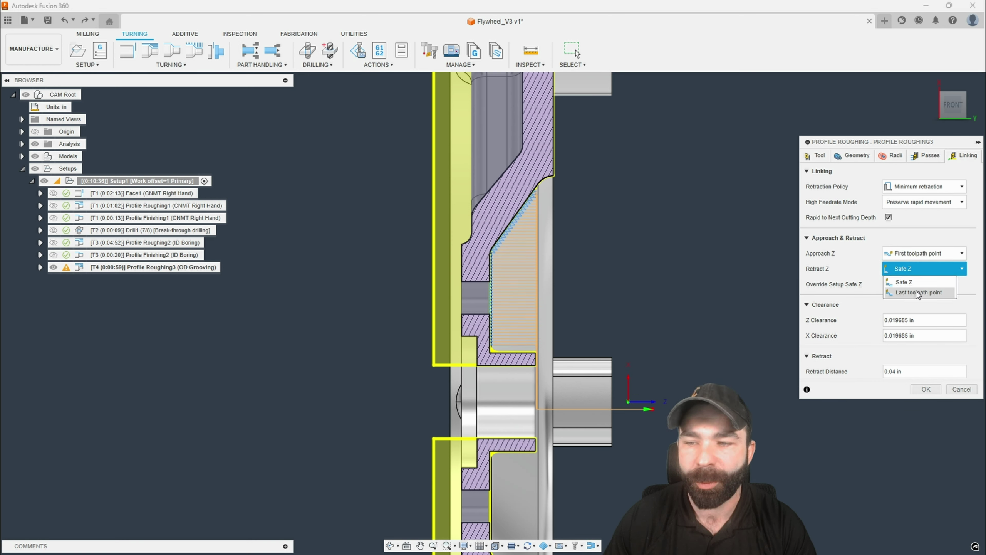
{"action": "left_click", "coordinate": [917, 292]}
{"action": "left_click", "coordinate": [925, 374]}
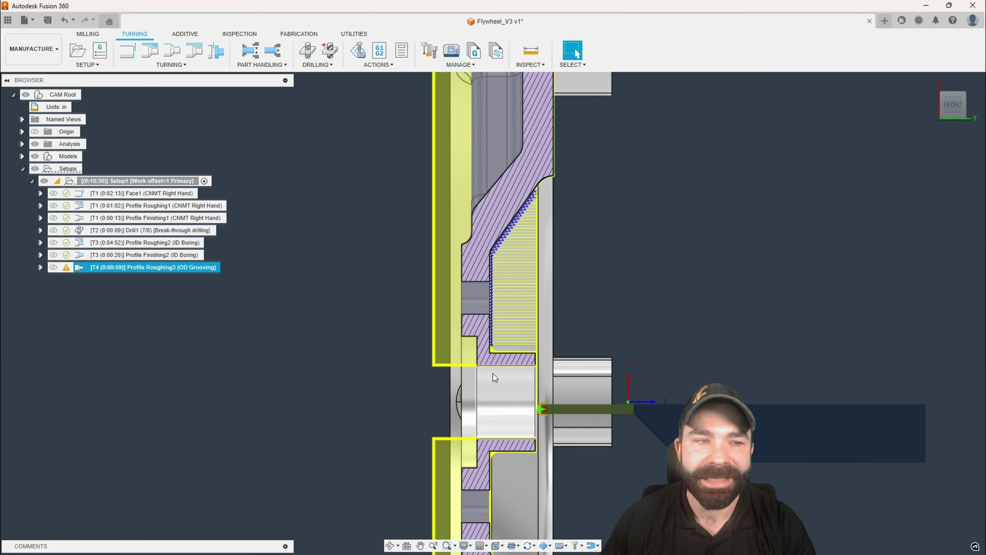
Set the OD Grooving roughing operation's inner radius to Selection, referencing the central bore face, and regenerate the toolpath.
{"action": "double_click", "coordinate": [167, 268]}
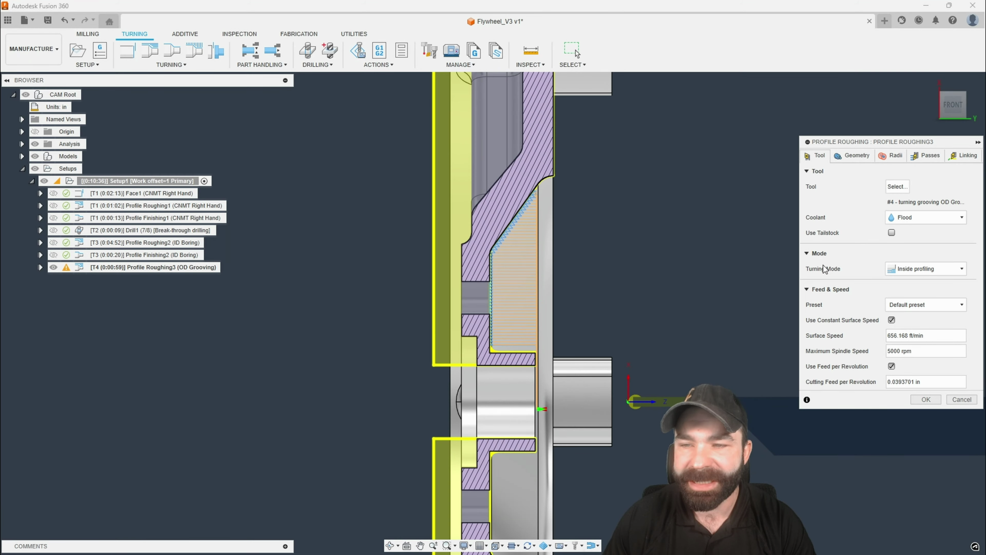
{"action": "left_click", "coordinate": [892, 156]}
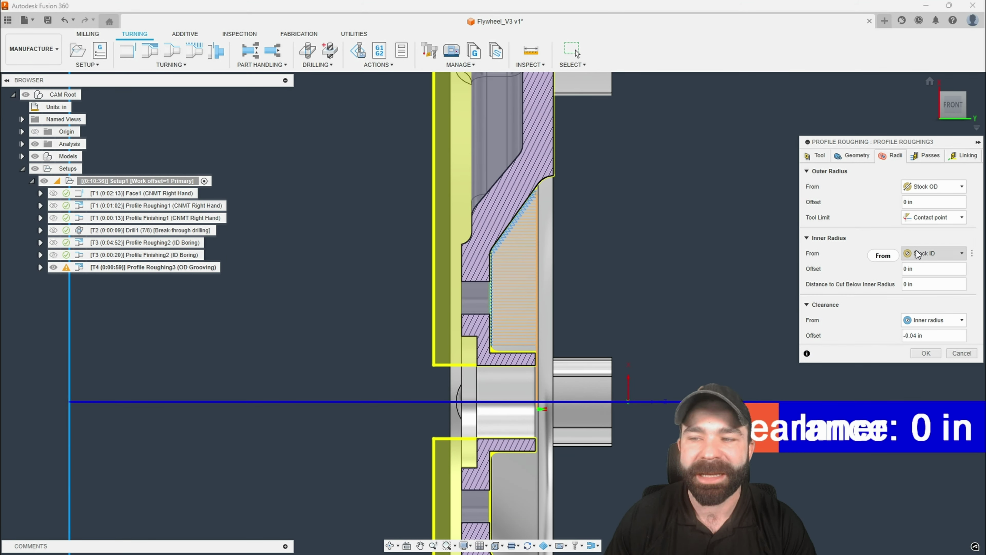
{"action": "mouse_move", "coordinate": [923, 253]}
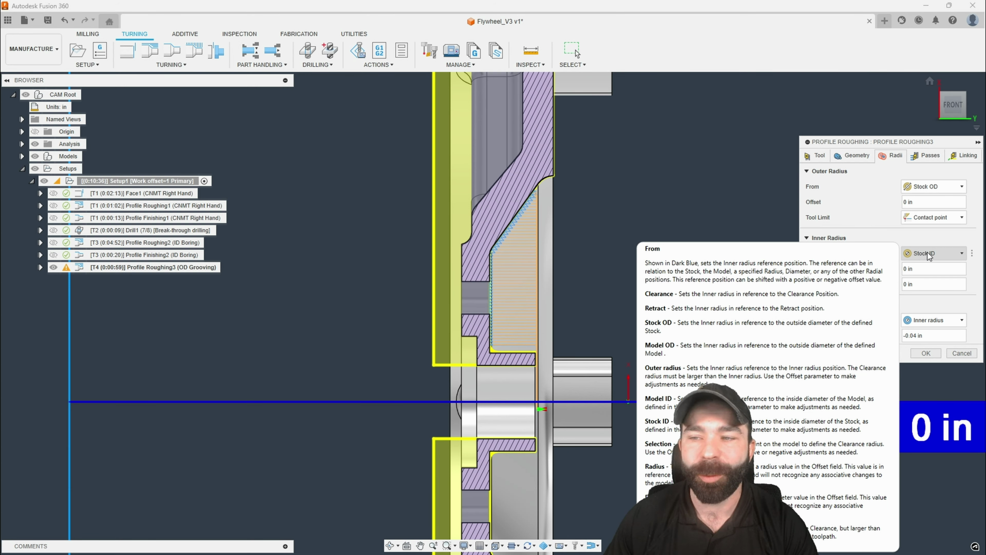
{"action": "left_click", "coordinate": [923, 253]}
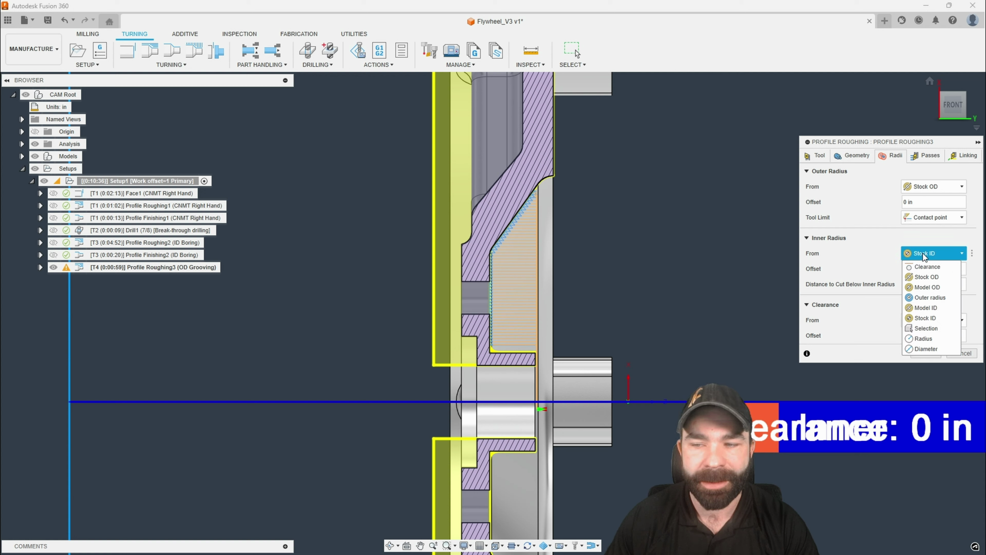
{"action": "left_click", "coordinate": [929, 337]}
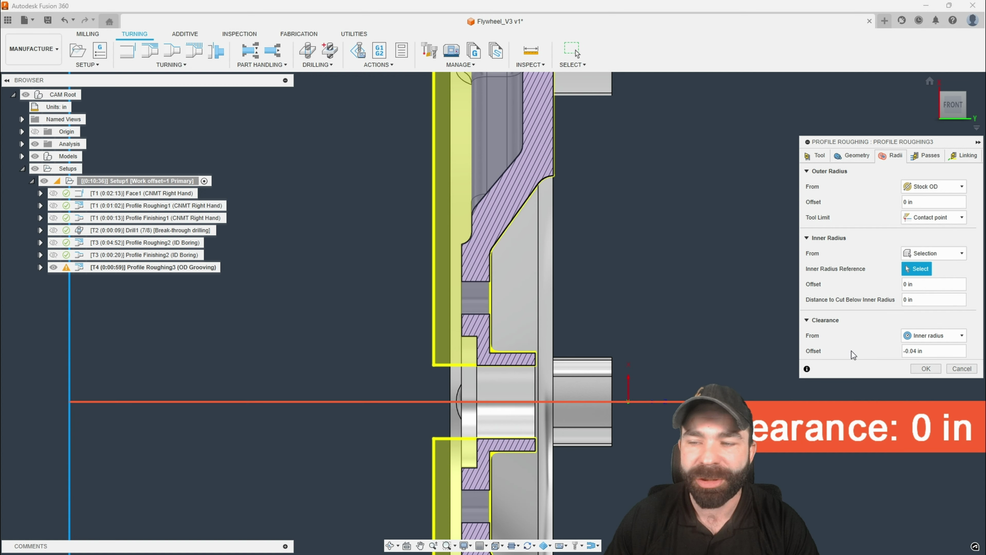
{"action": "left_click", "coordinate": [510, 390]}
{"action": "left_click", "coordinate": [924, 369]}
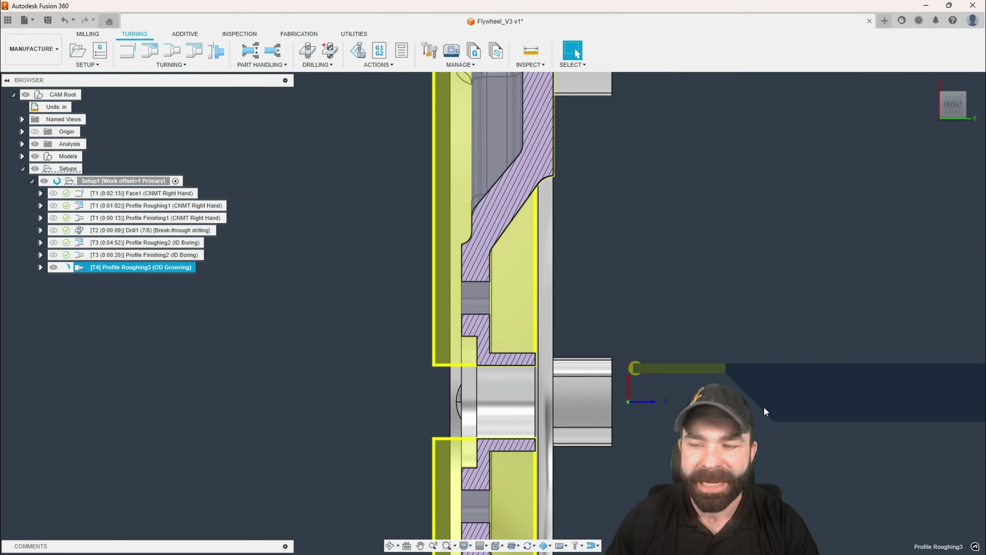
{"action": "scroll", "coordinate": [548, 397], "scroll_direction": "up", "scroll_amount": 4}
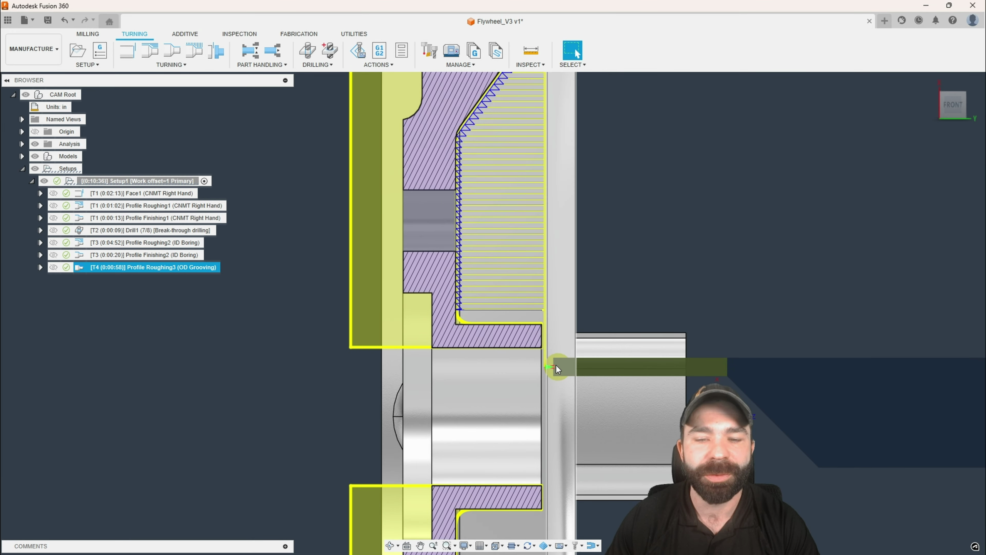
{"action": "scroll", "coordinate": [555, 384], "scroll_direction": "down", "scroll_amount": 3}
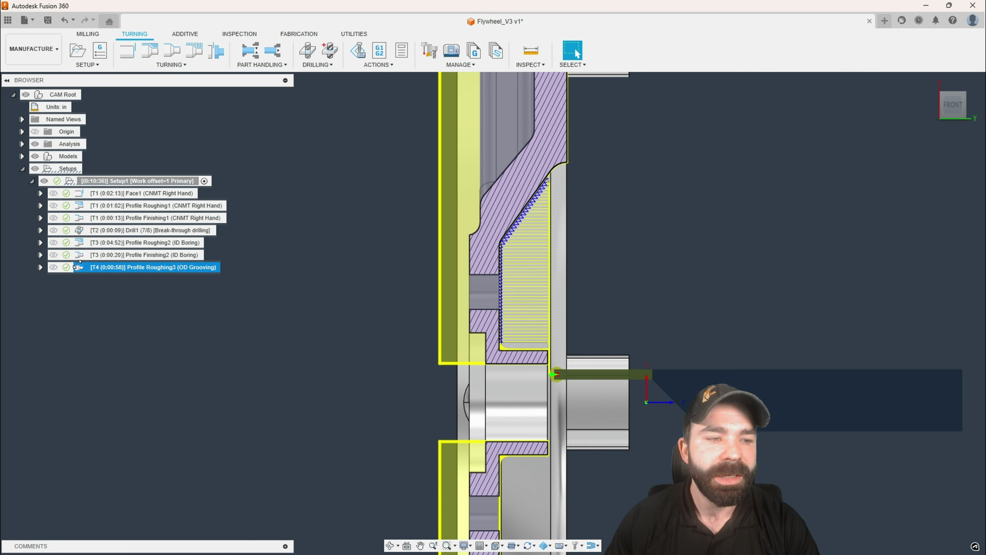
Set both Approach Z and Retract Z of the OD Grooving roughing operation to Safe Z and regenerate it.
{"action": "double_click", "coordinate": [147, 267]}
{"action": "left_click", "coordinate": [950, 157]}
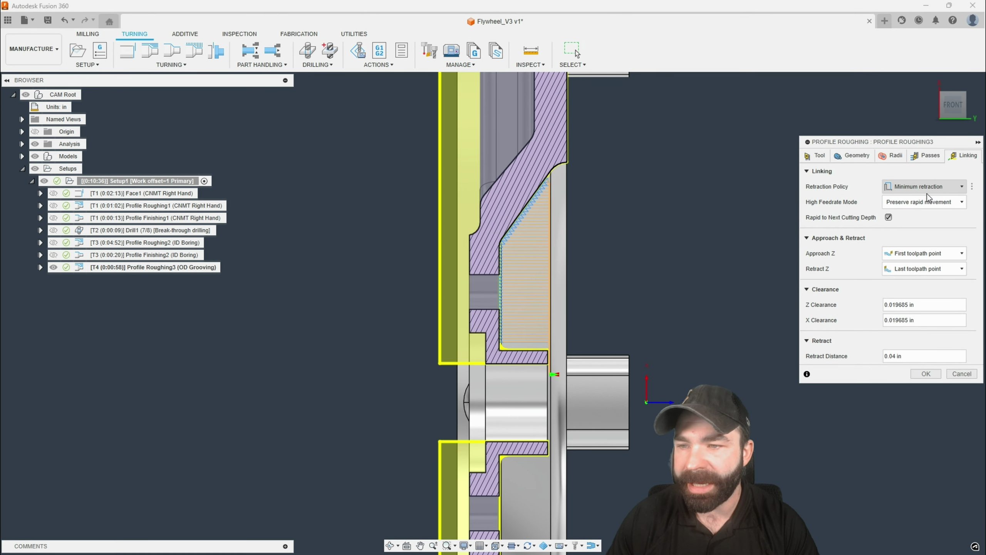
{"action": "left_click", "coordinate": [922, 251]}
{"action": "left_click", "coordinate": [918, 267]}
{"action": "left_click", "coordinate": [918, 269]}
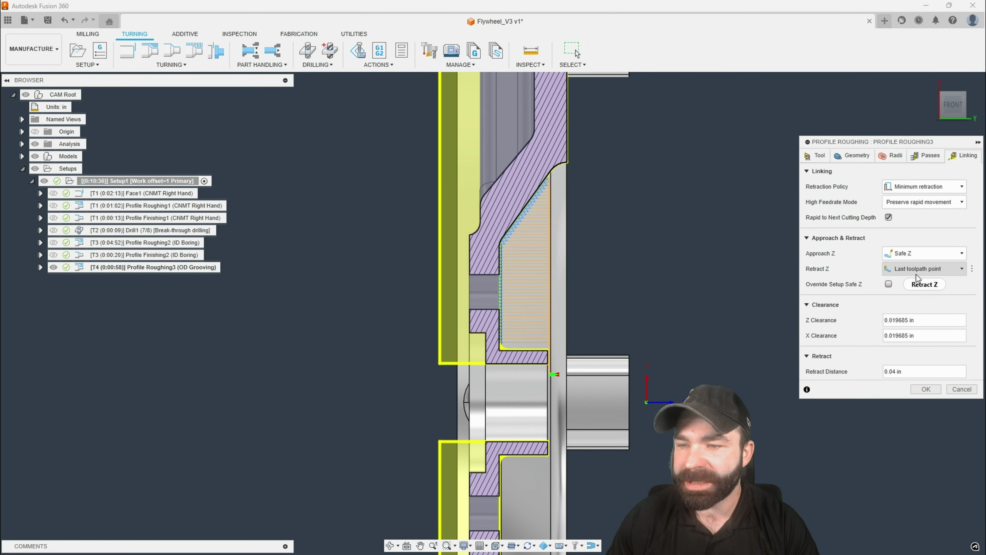
{"action": "left_click", "coordinate": [915, 278]}
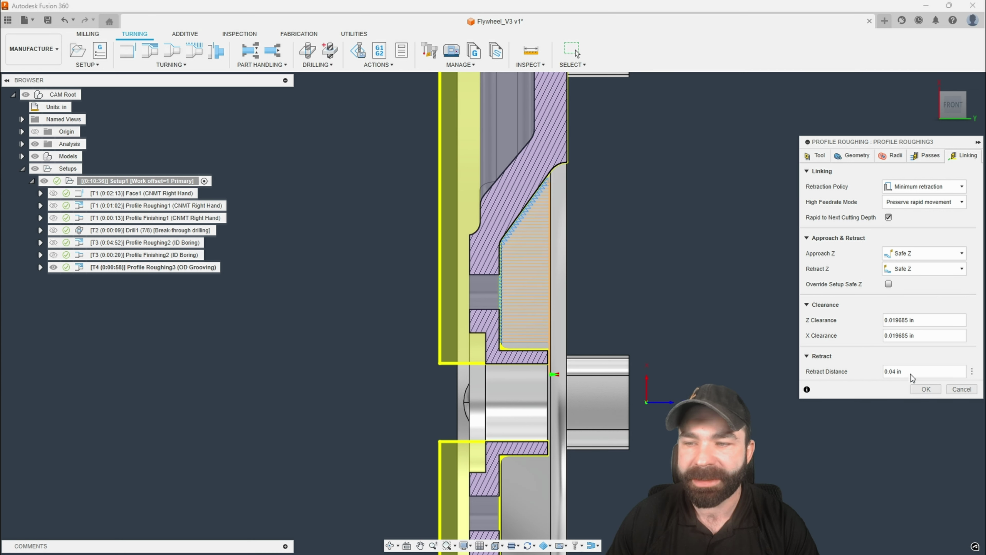
{"action": "left_click", "coordinate": [926, 388]}
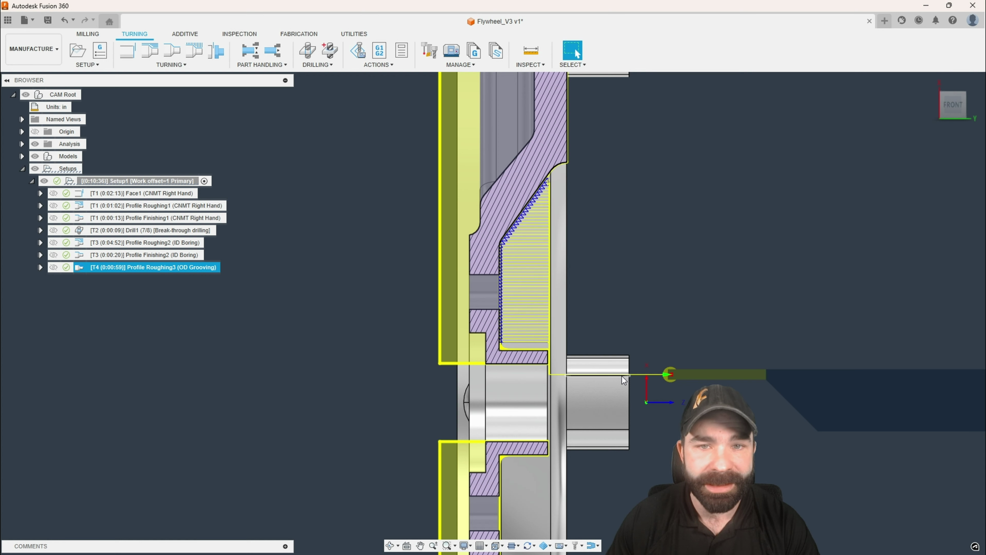
{"action": "scroll", "coordinate": [567, 365], "scroll_direction": "down", "scroll_amount": 2}
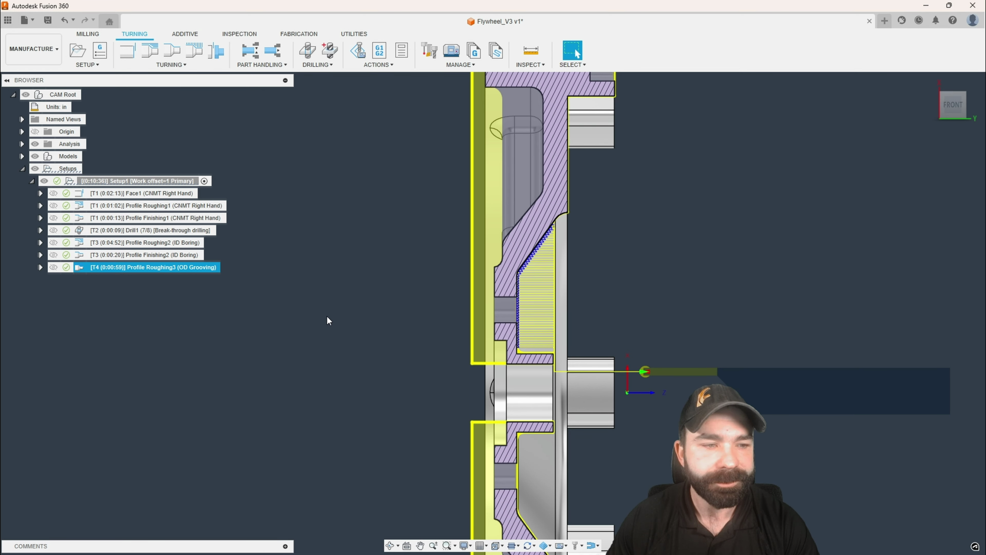
Create a derived Profile Finishing operation from the OD Grooving roughing operation, keeping its radii references, and generate the toolpath.
{"action": "right_click", "coordinate": [189, 269]}
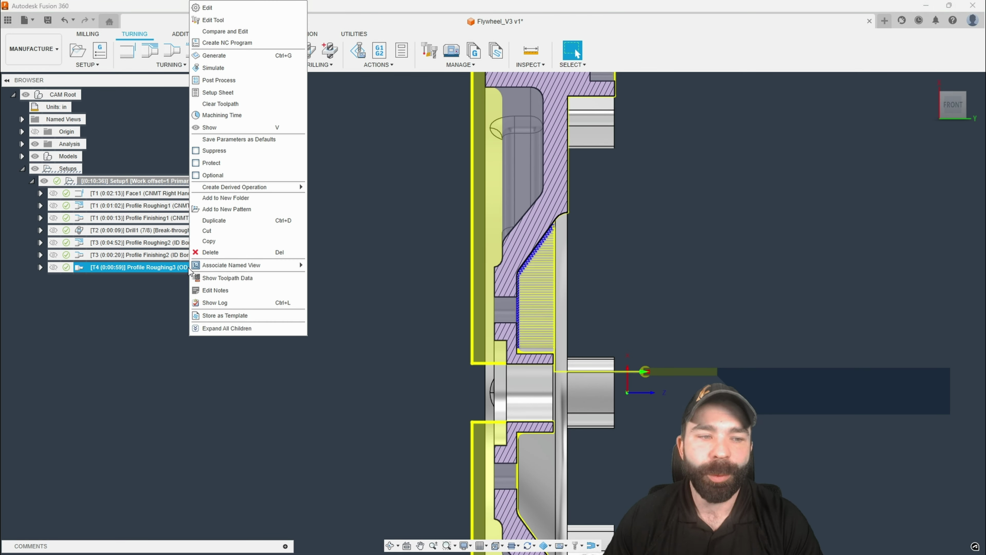
{"action": "mouse_move", "coordinate": [273, 187]}
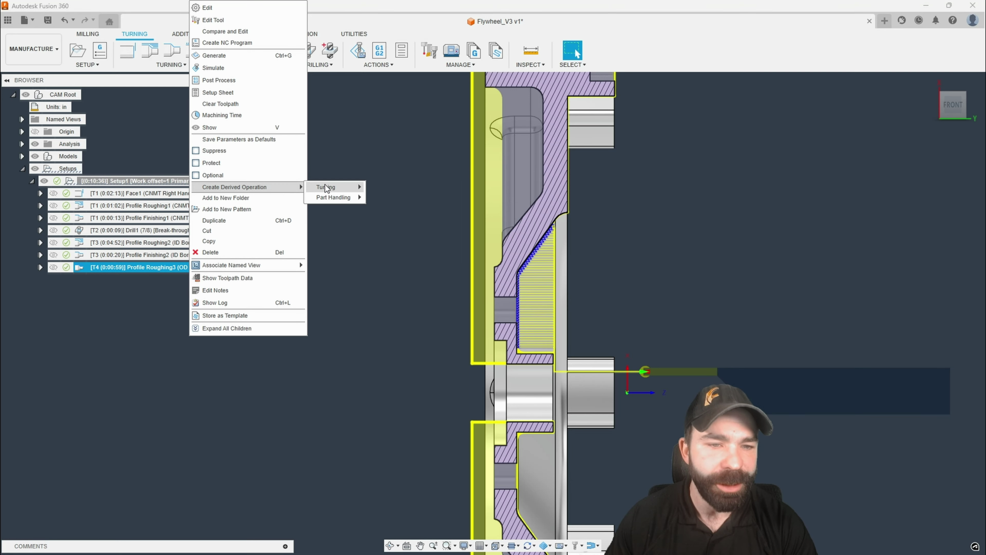
{"action": "mouse_move", "coordinate": [327, 187]}
{"action": "left_click", "coordinate": [405, 201]}
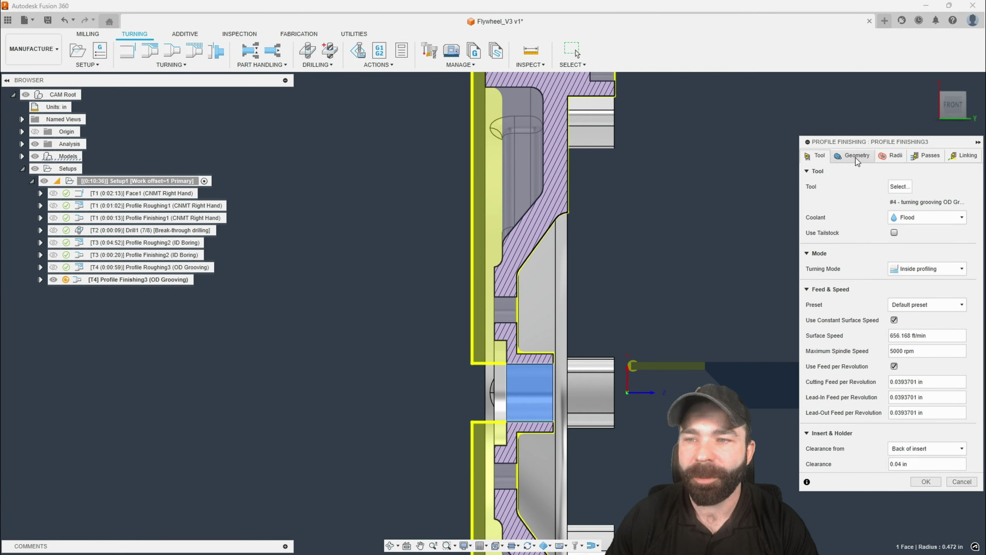
{"action": "left_click", "coordinate": [893, 156]}
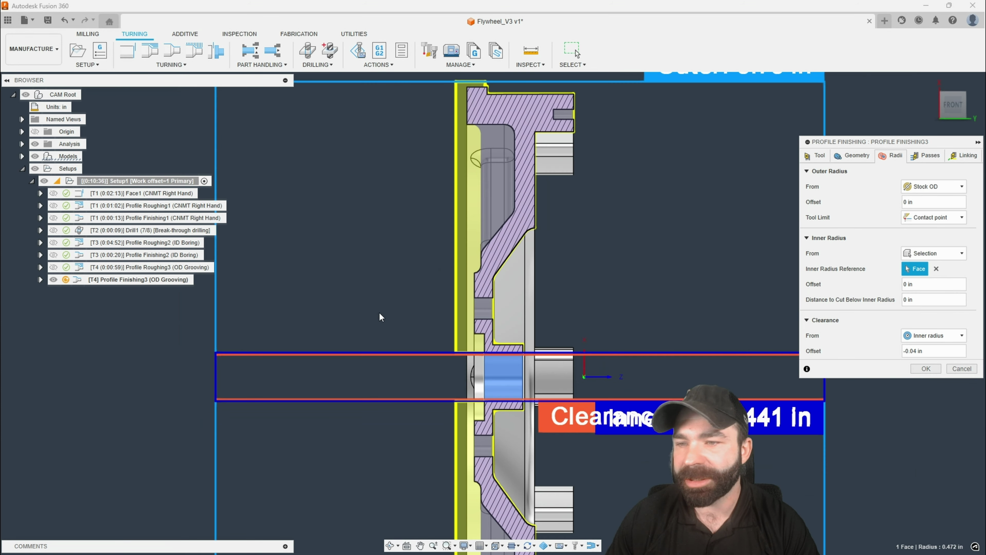
{"action": "left_click", "coordinate": [926, 369]}
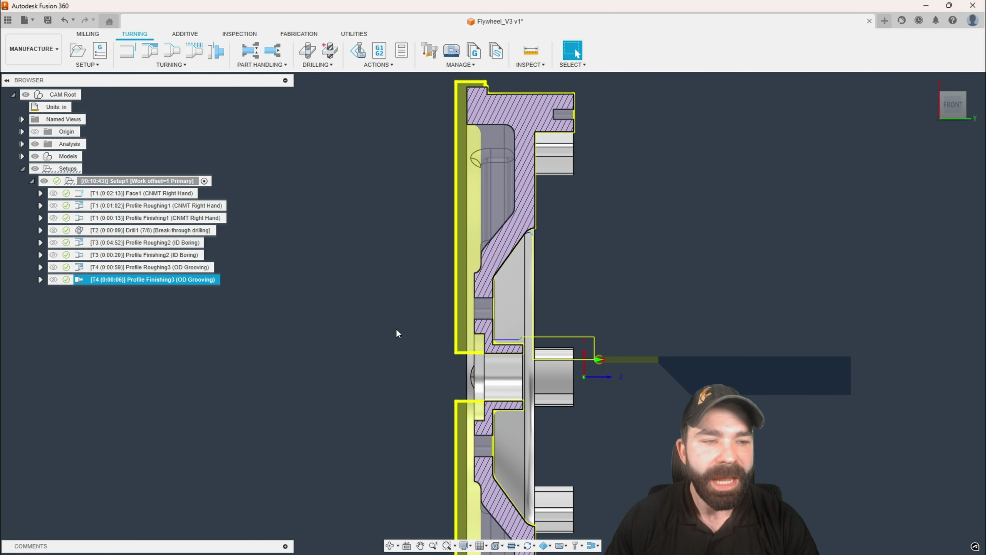
{"action": "scroll", "coordinate": [531, 249], "scroll_direction": "up", "scroll_amount": 5}
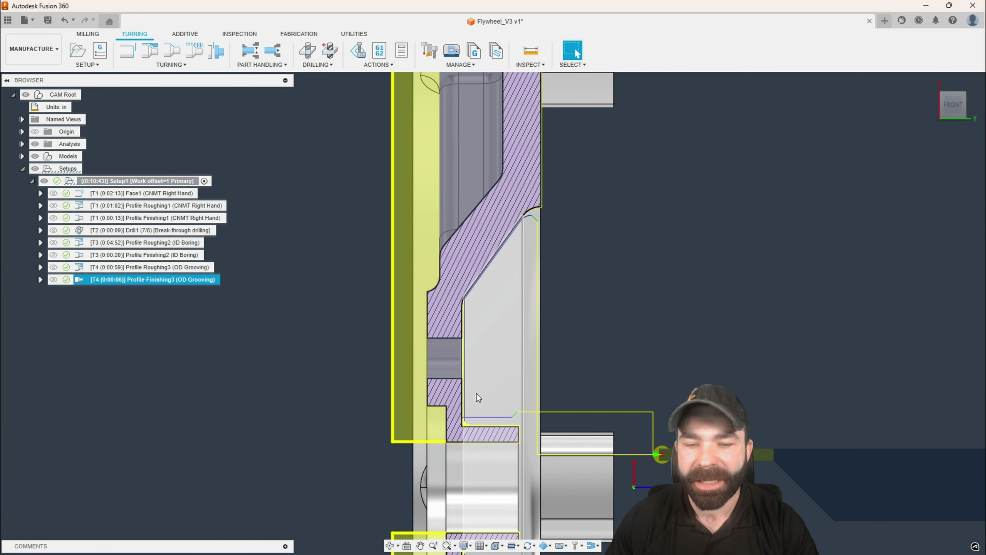
Review the OD Grooving finishing operation's cutting direction, grooving, geometry limits and rest machining settings.
{"action": "double_click", "coordinate": [81, 280]}
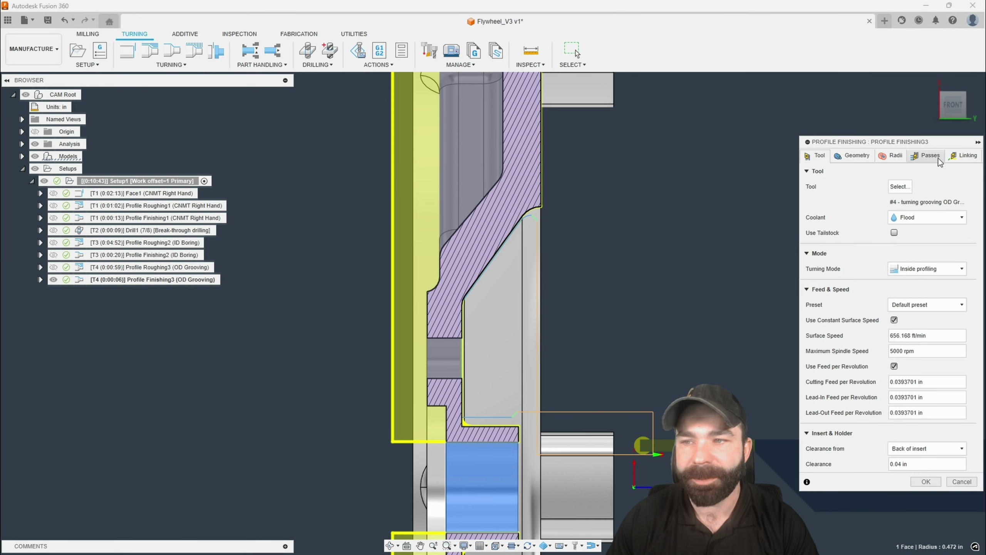
{"action": "left_click", "coordinate": [939, 159]}
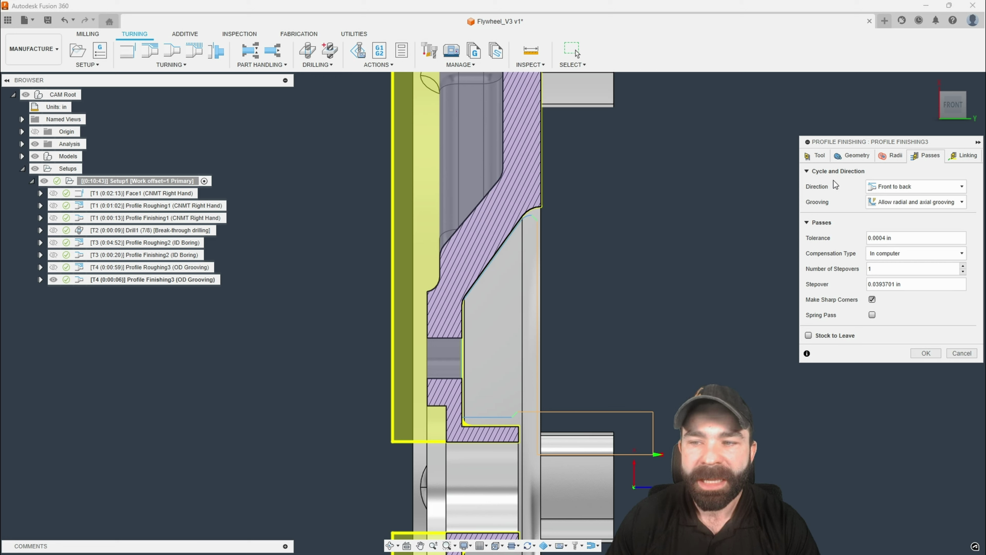
{"action": "left_click", "coordinate": [857, 156]}
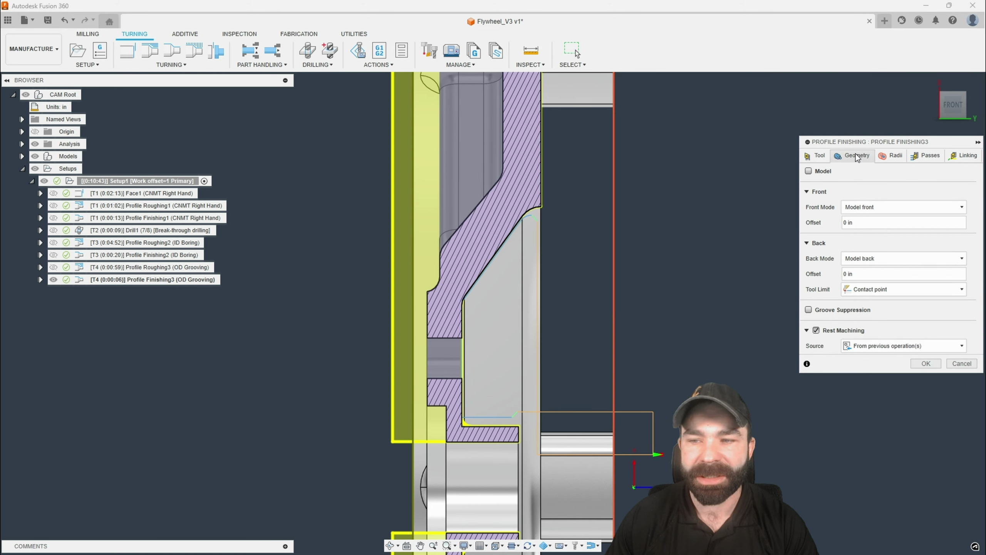
{"action": "left_click", "coordinate": [919, 156]}
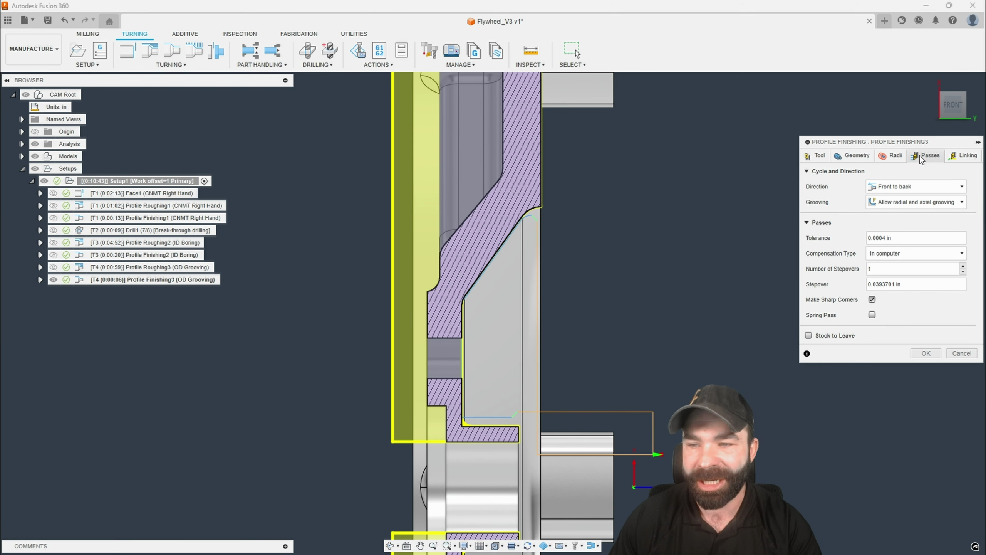
{"action": "left_click", "coordinate": [933, 355]}
{"action": "scroll", "coordinate": [564, 314], "scroll_direction": "down", "scroll_amount": 2}
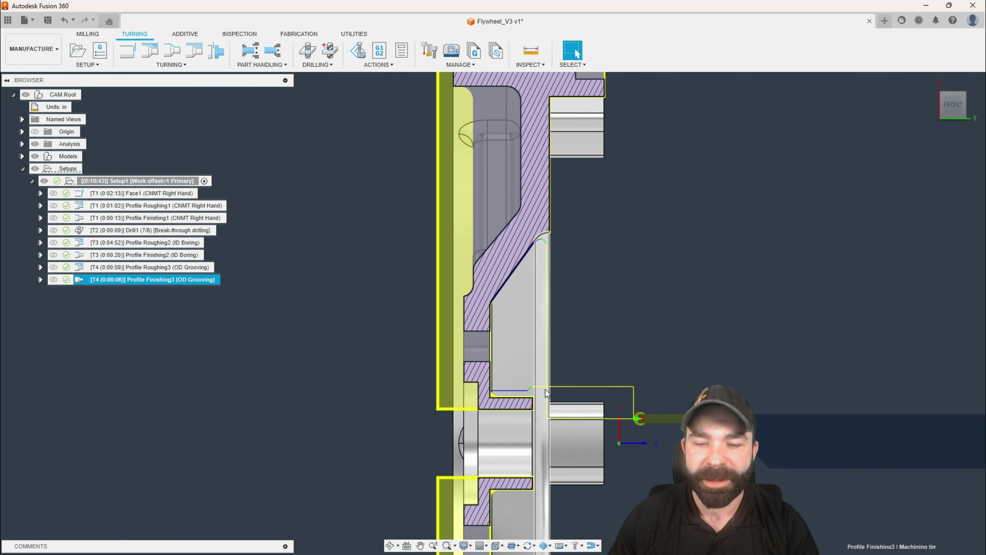
Set the OD Grooving finishing operation's Approach Z to First toolpath point and Retract Z to Last toolpath point, and regenerate it.
{"action": "double_click", "coordinate": [87, 283]}
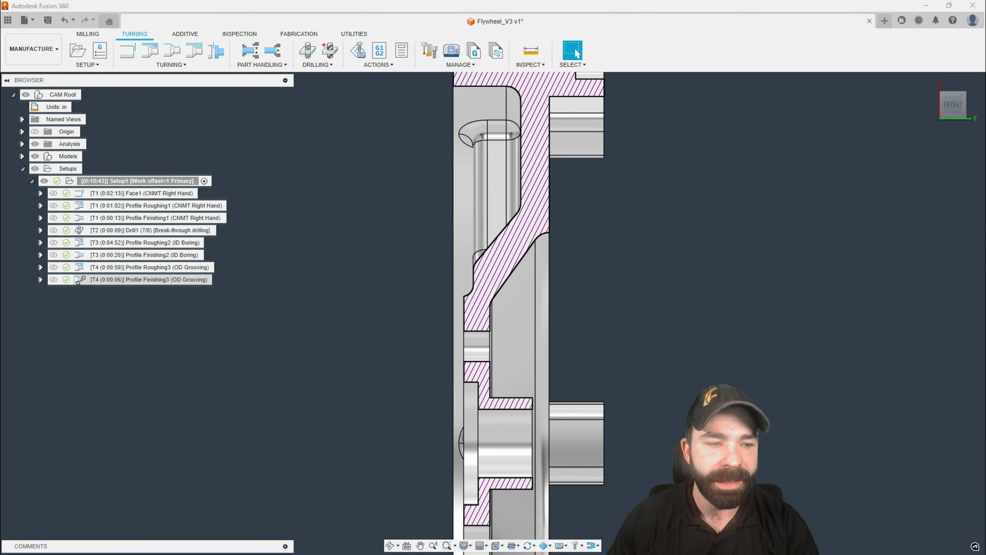
{"action": "left_click", "coordinate": [965, 155]}
{"action": "left_click", "coordinate": [910, 239]}
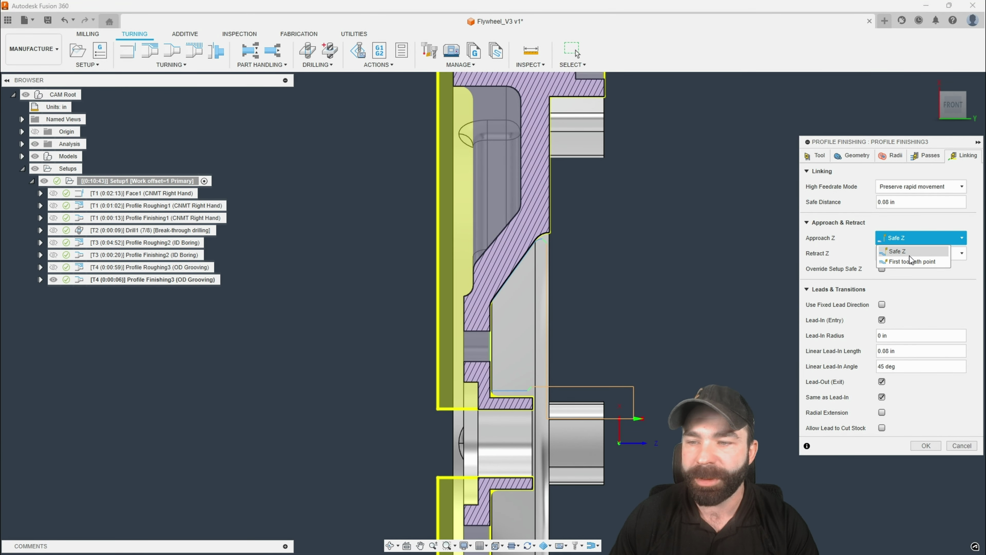
{"action": "left_click", "coordinate": [910, 259]}
{"action": "left_click", "coordinate": [908, 254]}
{"action": "left_click", "coordinate": [909, 277]}
{"action": "left_click", "coordinate": [927, 446]}
{"action": "scroll", "coordinate": [621, 373], "scroll_direction": "up", "scroll_amount": 2}
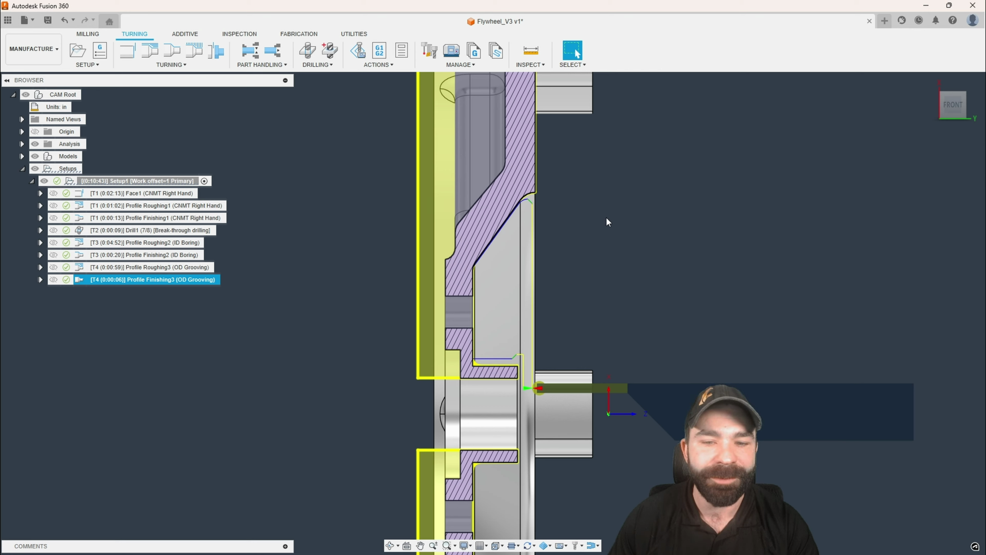
{"action": "scroll", "coordinate": [563, 238], "scroll_direction": "down", "scroll_amount": 1}
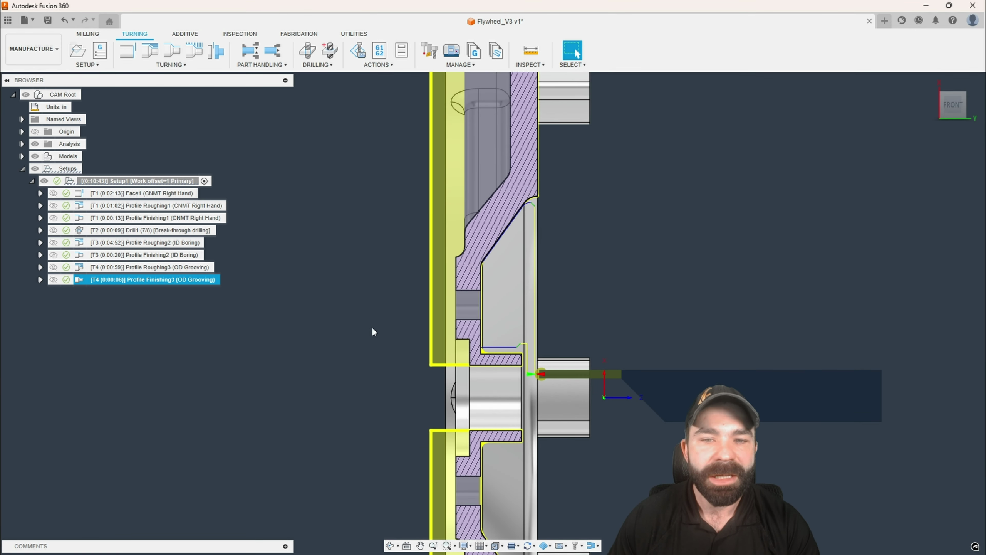
{"action": "scroll", "coordinate": [402, 328], "scroll_direction": "down", "scroll_amount": 1}
Simulate the OD Grooving finishing operation against the remaining stock, disable stopping on collision, replay the cut and exit the simulation.
{"action": "left_click", "coordinate": [357, 52]}
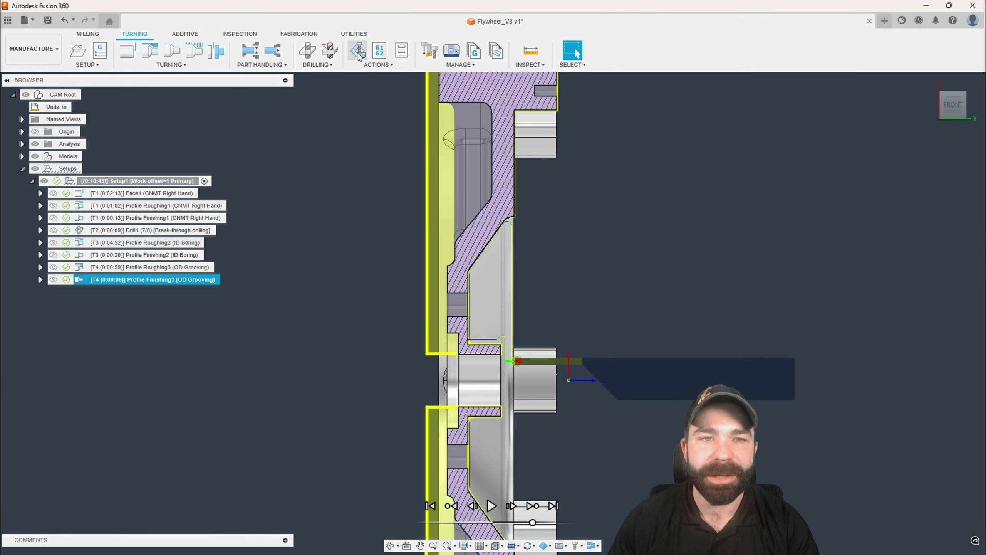
{"action": "left_click", "coordinate": [492, 506]}
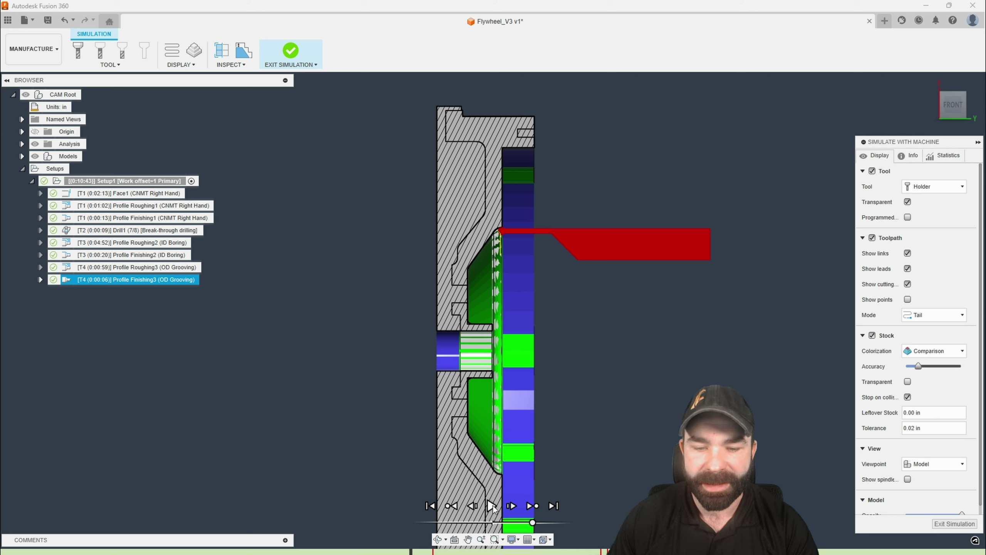
{"action": "left_click", "coordinate": [492, 506]}
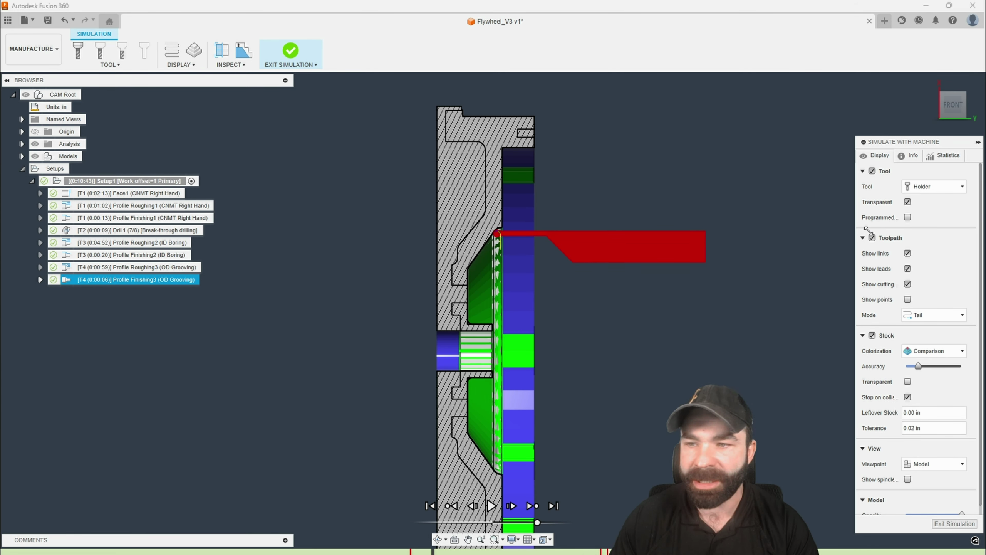
{"action": "left_click", "coordinate": [907, 397]}
{"action": "left_click", "coordinate": [512, 506]}
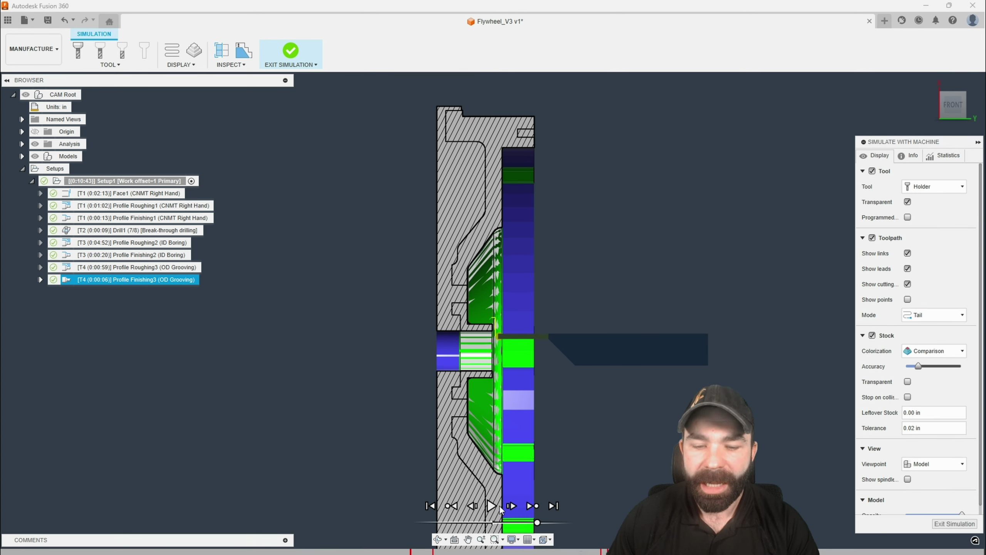
{"action": "left_click", "coordinate": [530, 523]}
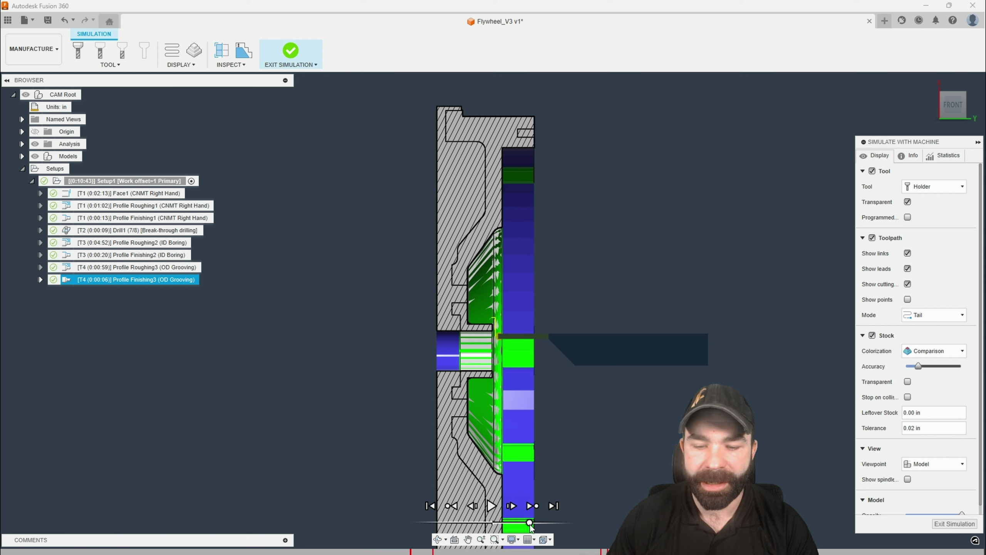
{"action": "left_click", "coordinate": [493, 506]}
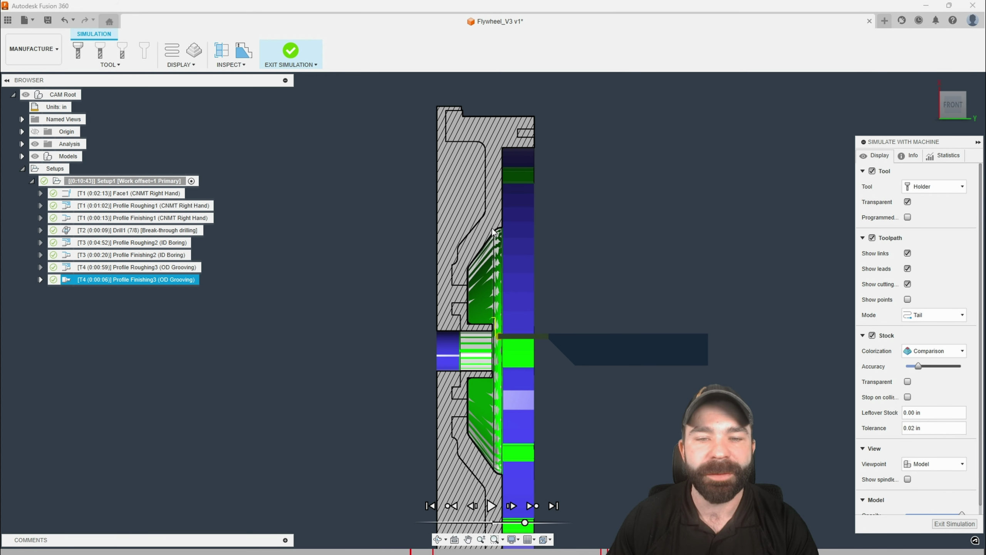
{"action": "left_click", "coordinate": [945, 524]}
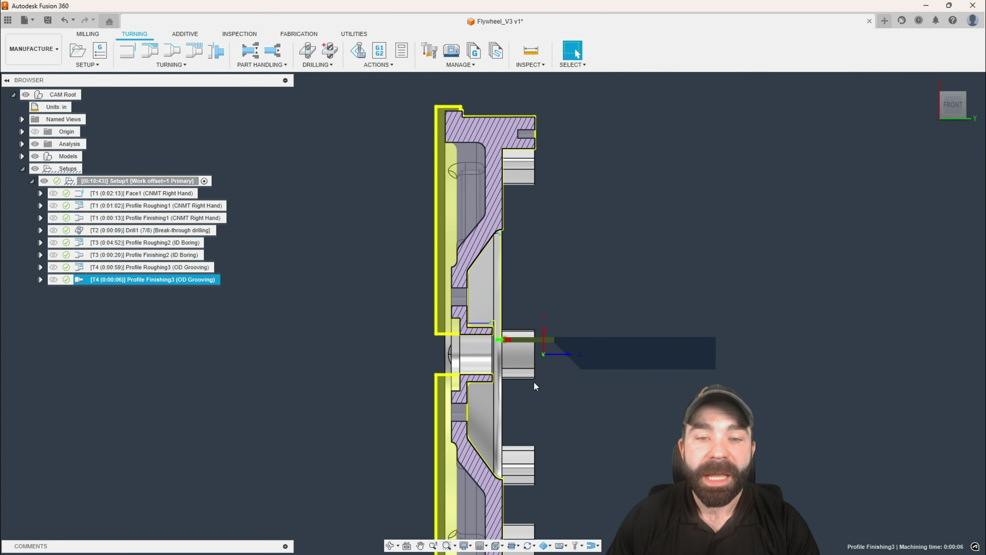
Create a derived Adaptive Roughing operation from the OD Grooving profile roughing operation, accepting its inherited settings.
{"action": "left_click", "coordinate": [151, 268]}
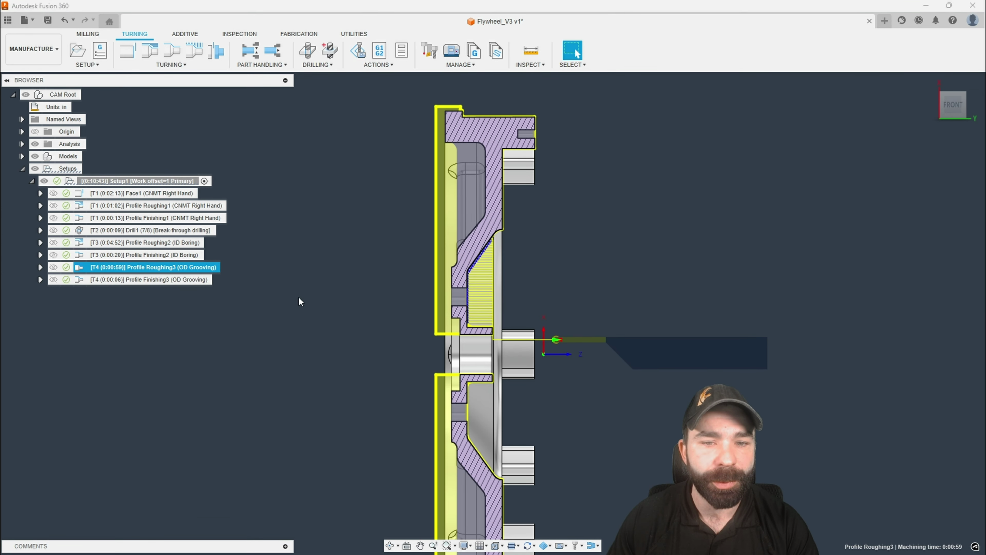
{"action": "left_click", "coordinate": [185, 65]}
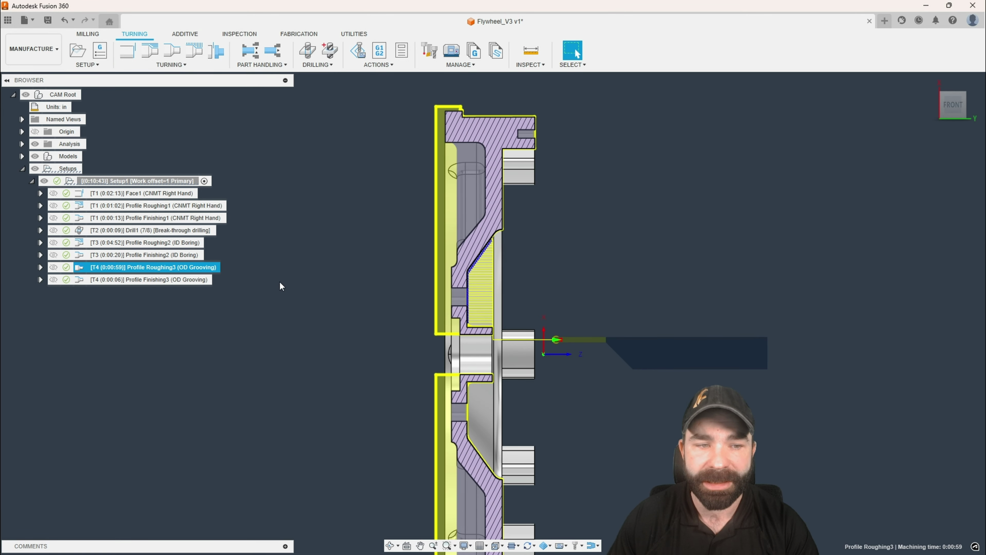
{"action": "right_click", "coordinate": [191, 268]}
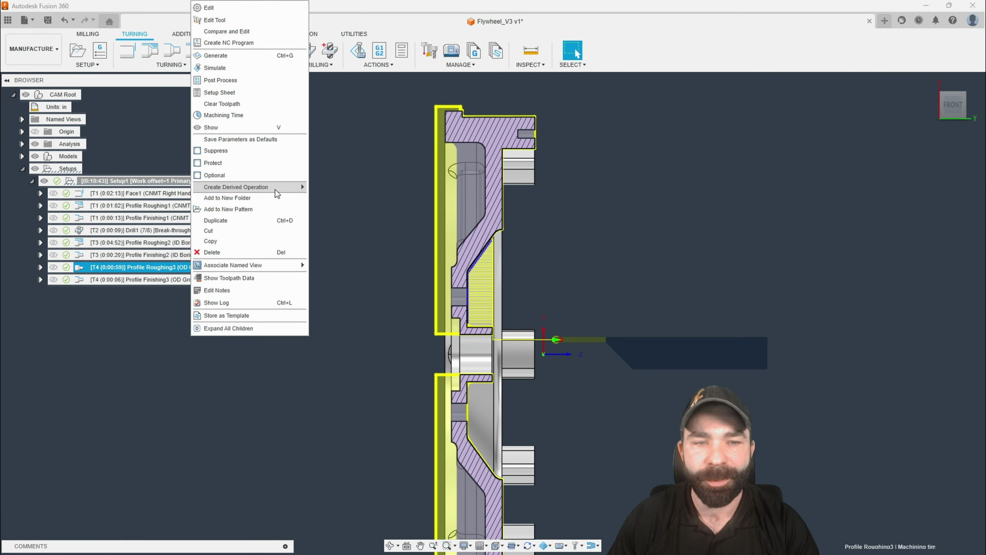
{"action": "mouse_move", "coordinate": [276, 189]}
{"action": "mouse_move", "coordinate": [331, 187]}
{"action": "left_click", "coordinate": [413, 225]}
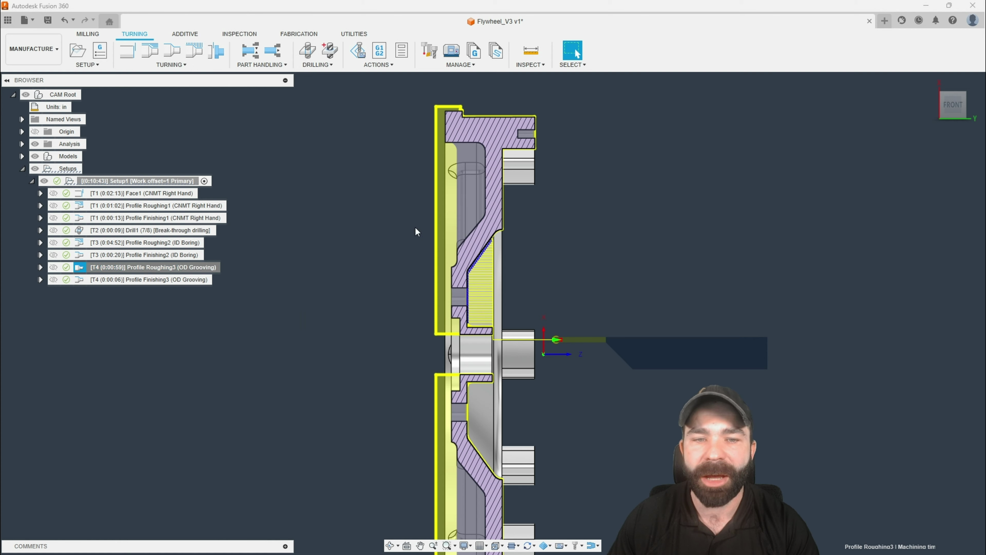
{"action": "left_click", "coordinate": [926, 451]}
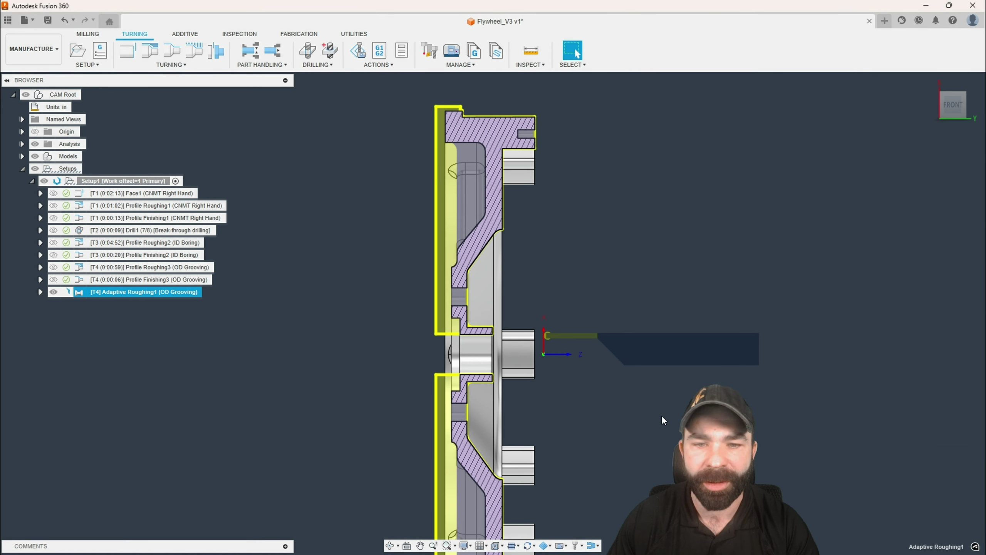
Move the OD Grooving adaptive roughing operation ahead of the OD Grooving profile roughing, generate it and inspect its toolpath in the front recess.
{"action": "left_click_drag", "start_coordinate": [132, 292], "coordinate": [122, 271]}
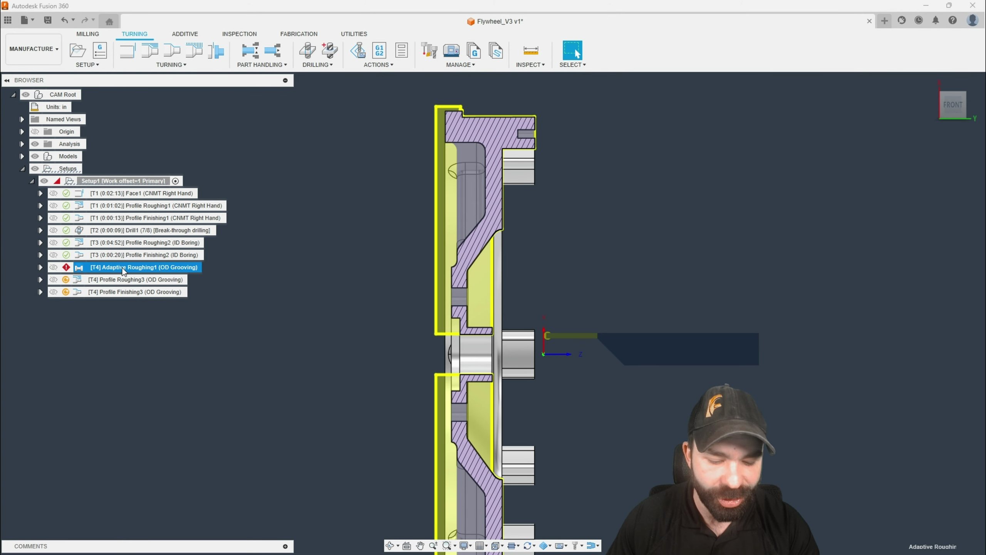
{"action": "scroll", "coordinate": [507, 321], "scroll_direction": "up", "scroll_amount": 10}
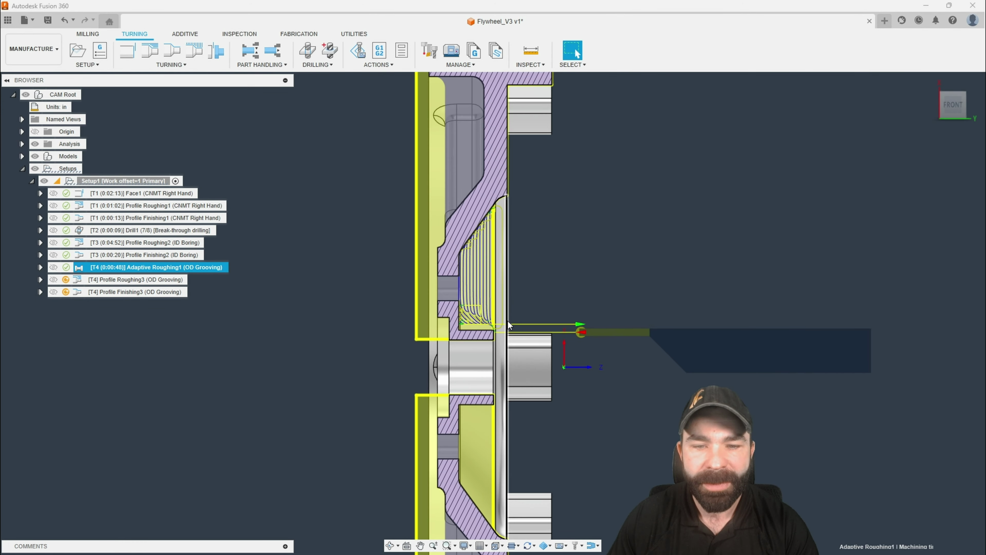
{"action": "scroll", "coordinate": [466, 264], "scroll_direction": "down", "scroll_amount": 3}
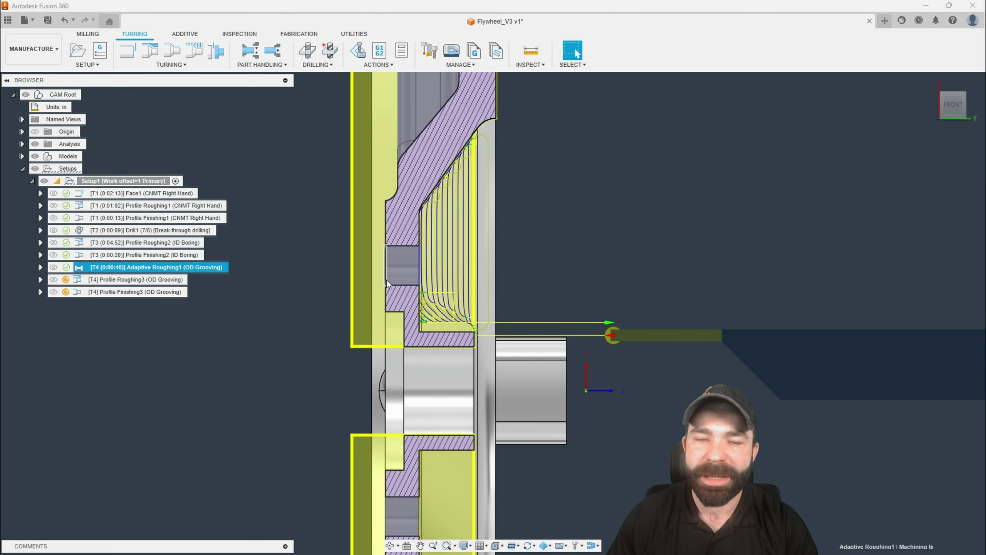
{"action": "scroll", "coordinate": [535, 276], "scroll_direction": "down", "scroll_amount": 1}
Delete the adaptive roughing operation and regenerate the OD Grooving profile roughing and profile finishing toolpaths.
{"action": "key", "text": "Delete"}
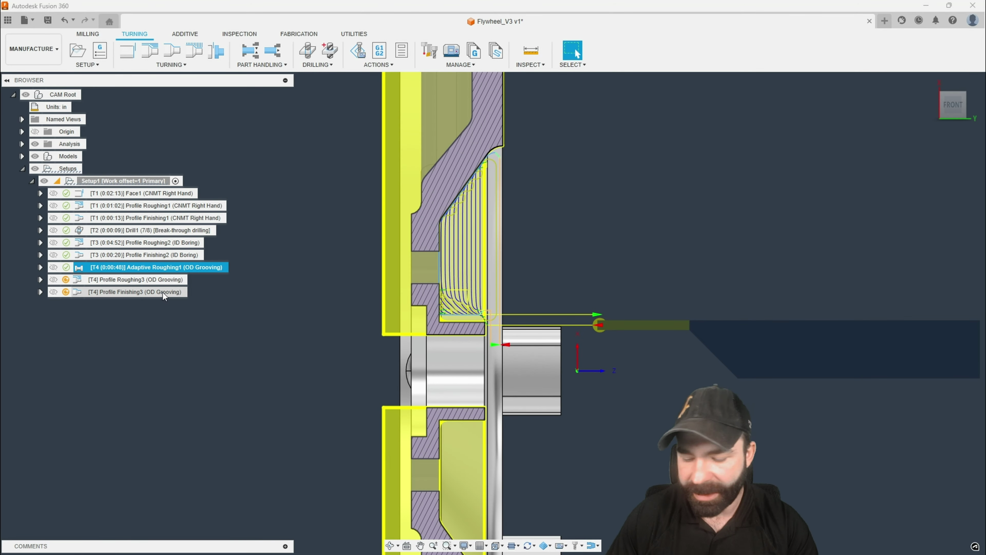
{"action": "left_click", "coordinate": [109, 267]}
{"action": "left_click", "coordinate": [114, 278], "text": "shift"}
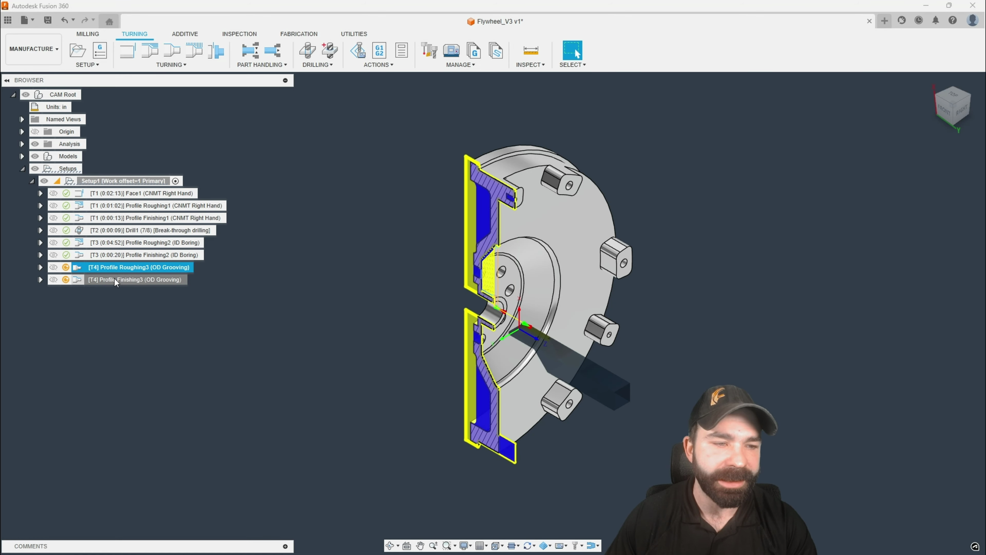
{"action": "key", "text": "ctrl+g"}
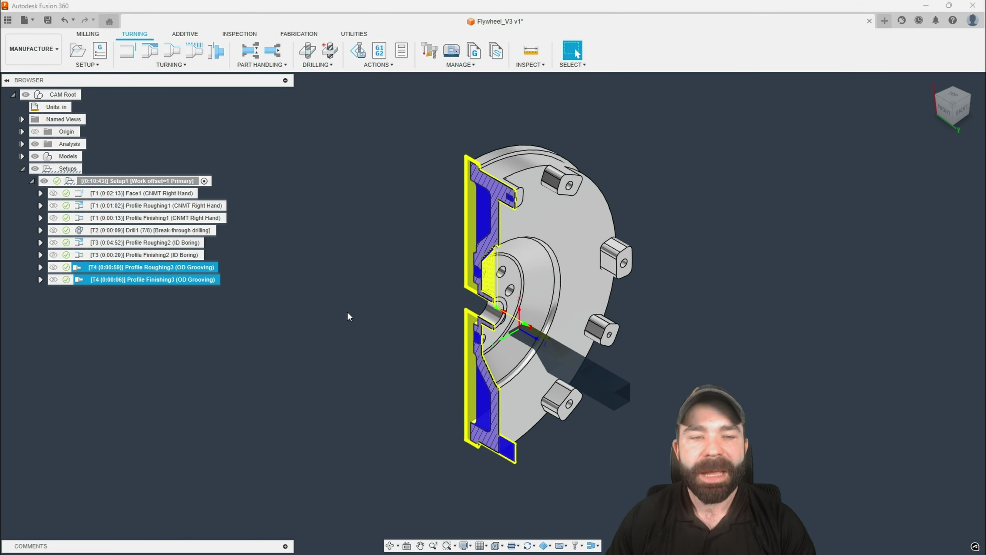
Clear the operation selection and hide the section analysis to show the whole flywheel.
{"action": "left_click", "coordinate": [430, 301]}
{"action": "scroll", "coordinate": [426, 288], "scroll_direction": "up", "scroll_amount": 2}
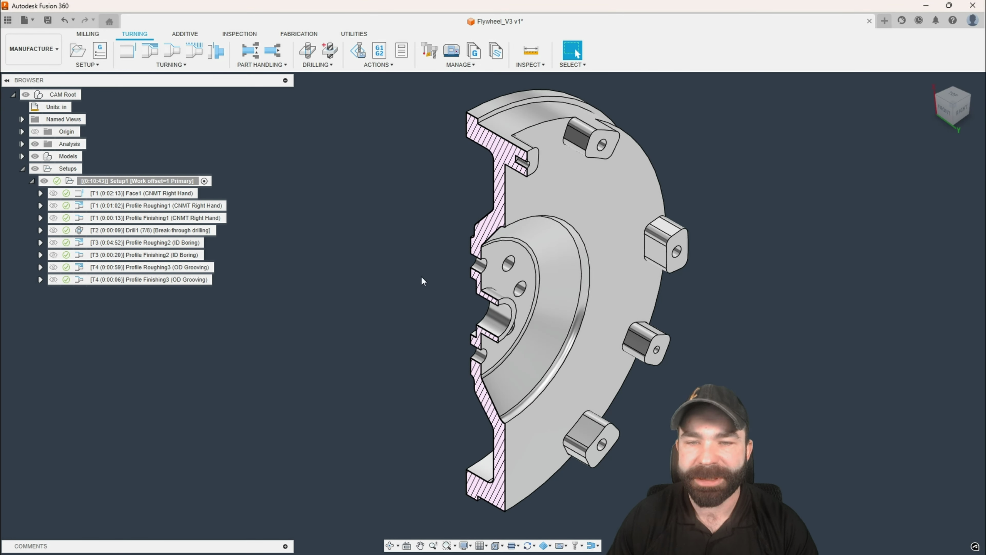
{"action": "scroll", "coordinate": [512, 257], "scroll_direction": "up", "scroll_amount": 1}
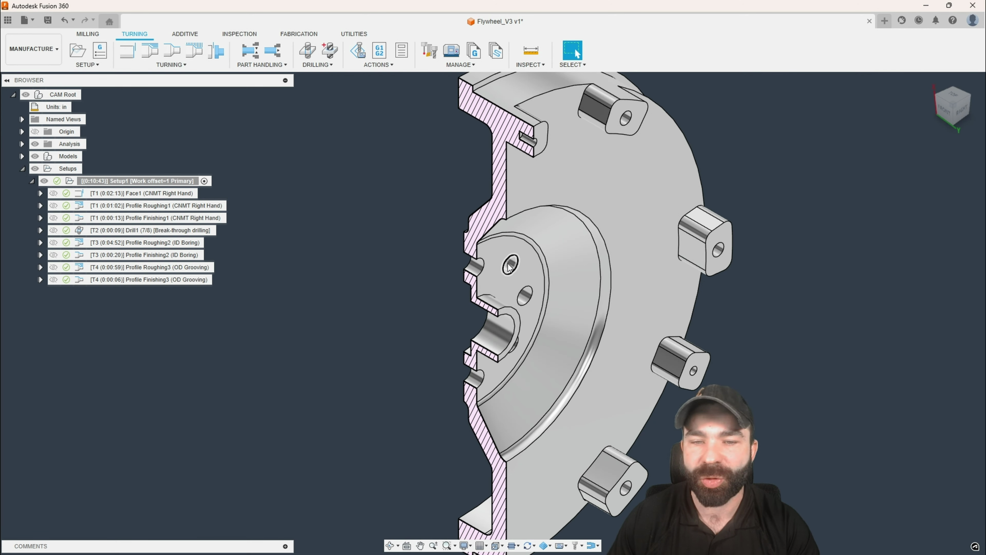
{"action": "scroll", "coordinate": [525, 253], "scroll_direction": "down", "scroll_amount": 1}
{"action": "scroll", "coordinate": [450, 217], "scroll_direction": "down", "scroll_amount": 2}
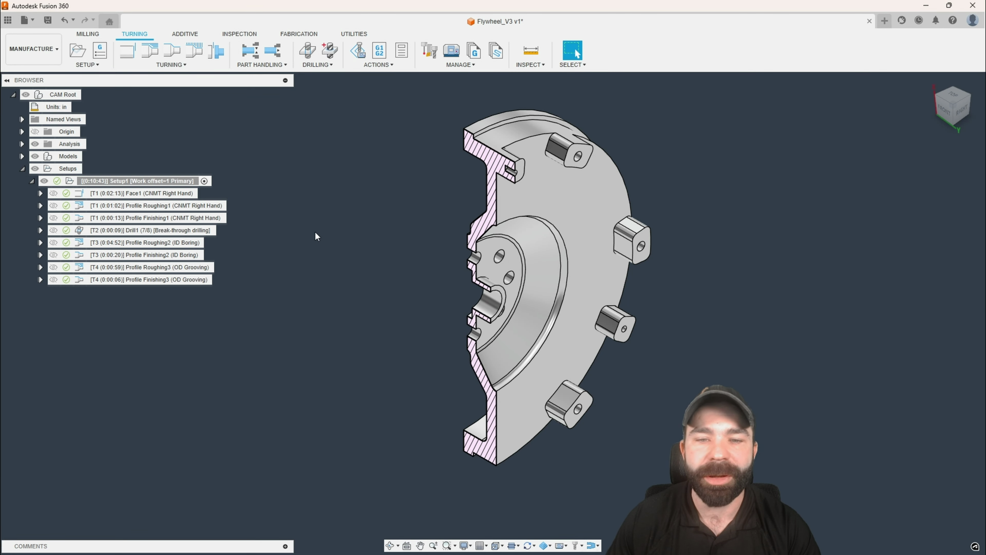
{"action": "left_click", "coordinate": [36, 145]}
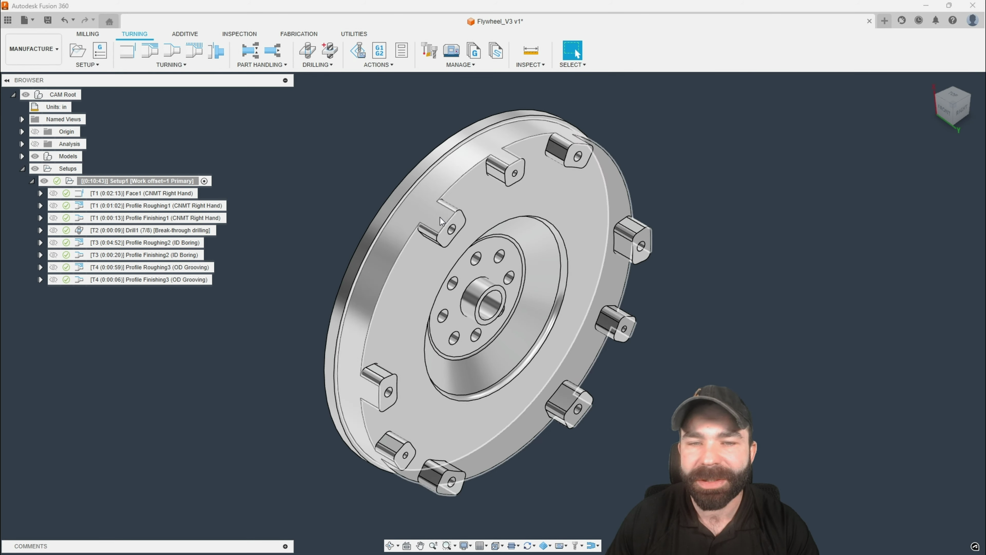
Start a new Drill operation using the 3/8" 90° spot drill from the Shop Crib library.
{"action": "left_click", "coordinate": [311, 54]}
{"action": "left_click", "coordinate": [895, 186]}
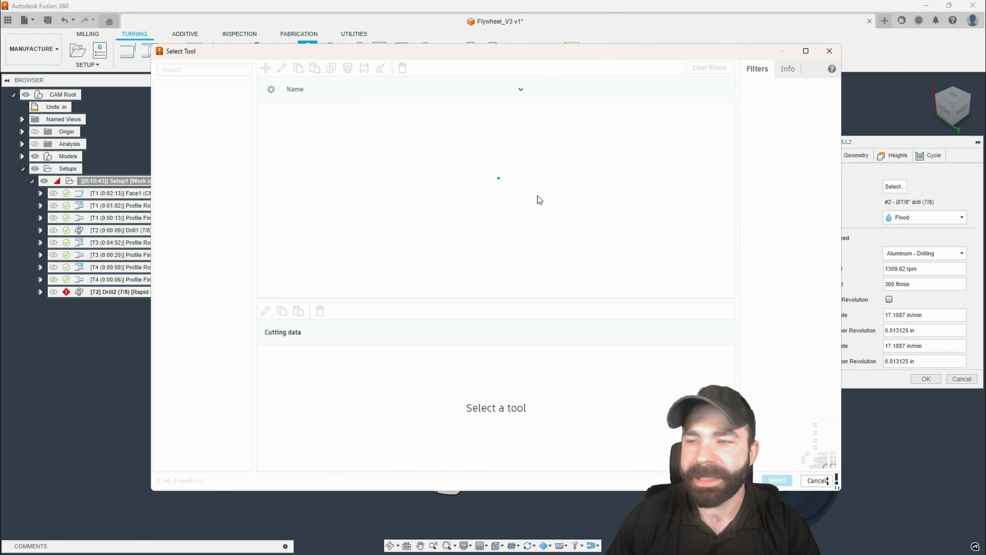
{"action": "left_click", "coordinate": [210, 232]}
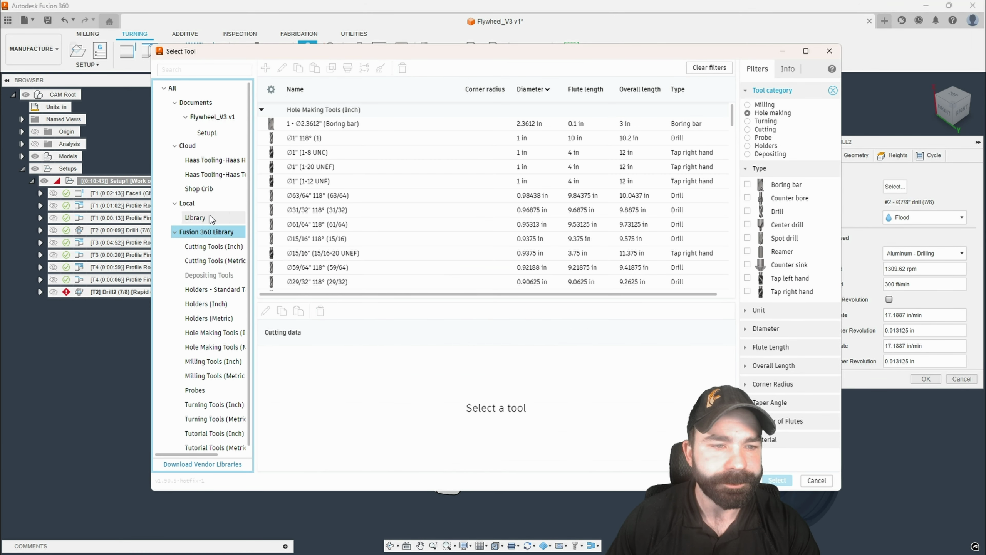
{"action": "left_click", "coordinate": [225, 192]}
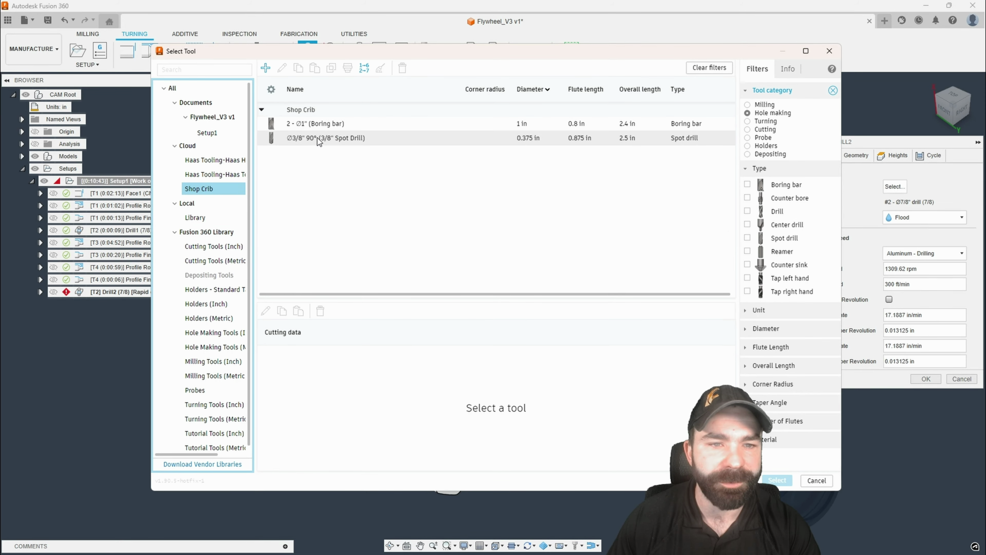
{"action": "left_click", "coordinate": [319, 138]}
{"action": "left_click", "coordinate": [777, 480]}
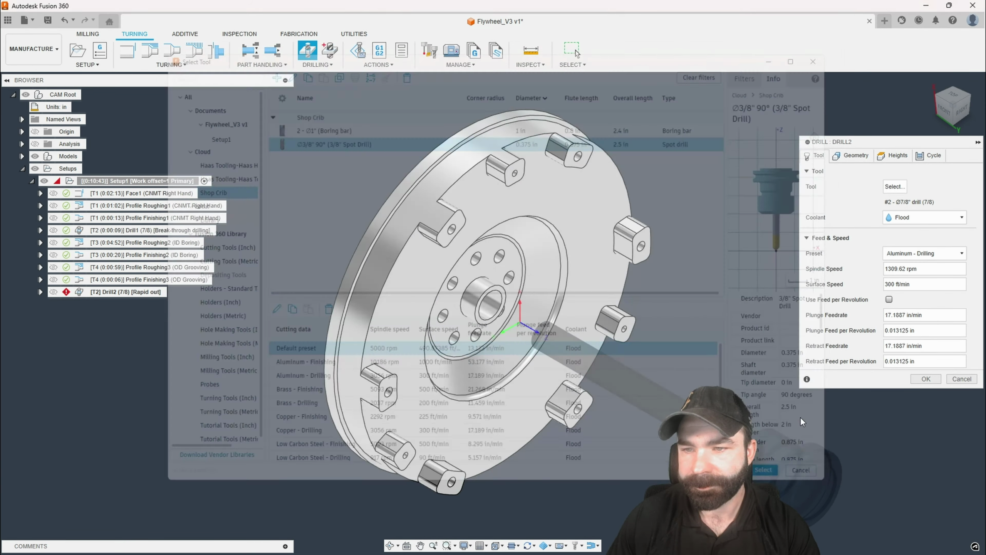
Select two lug hole faces as the drilling geometry and enable Select Same Diameter to include the matching holes.
{"action": "left_click", "coordinate": [852, 155]}
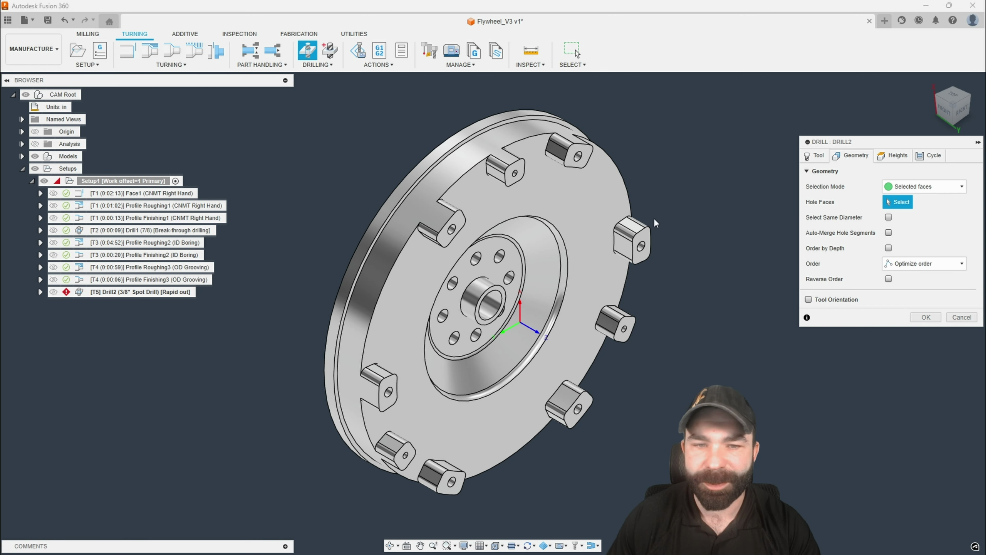
{"action": "scroll", "coordinate": [466, 225], "scroll_direction": "up", "scroll_amount": 5}
{"action": "left_click", "coordinate": [443, 235]}
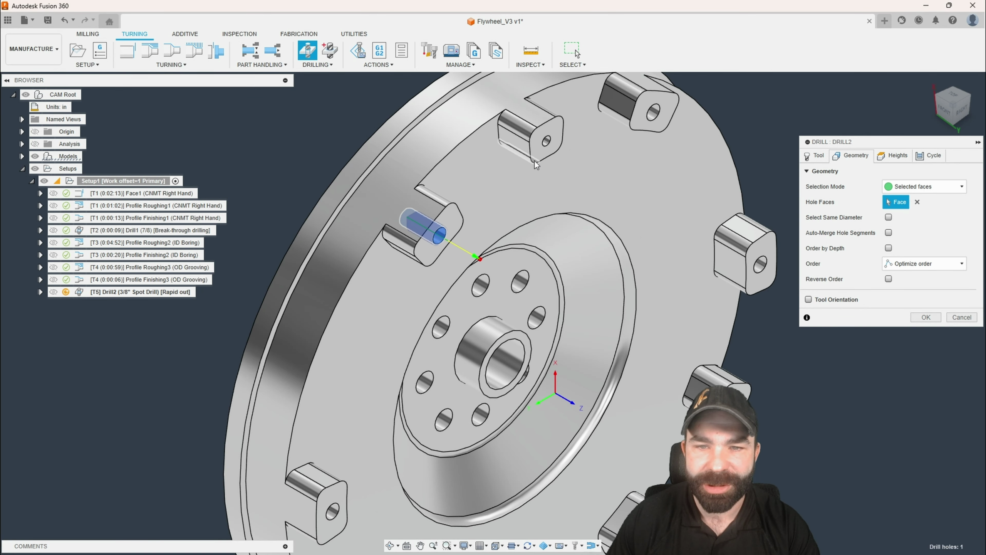
{"action": "left_click", "coordinate": [547, 142]}
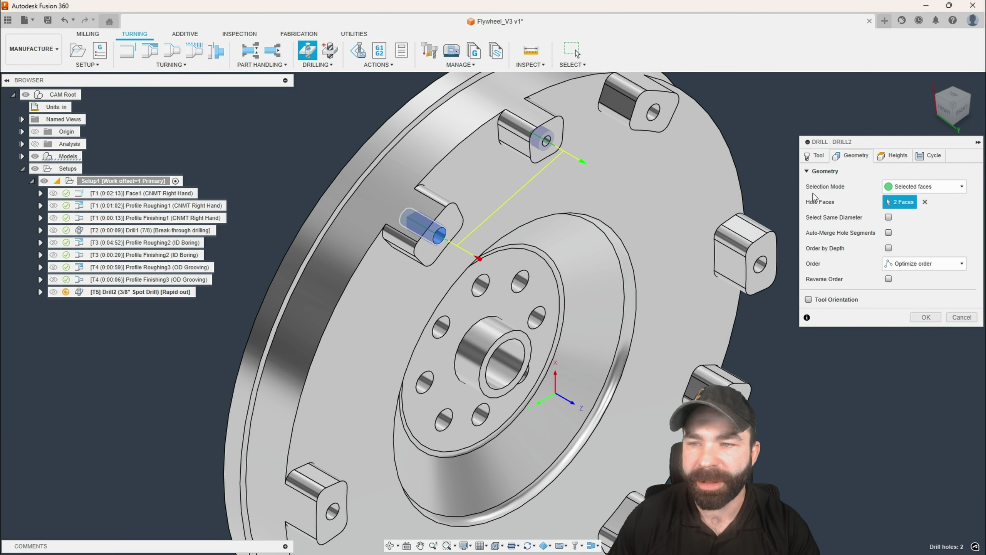
{"action": "left_click", "coordinate": [888, 217]}
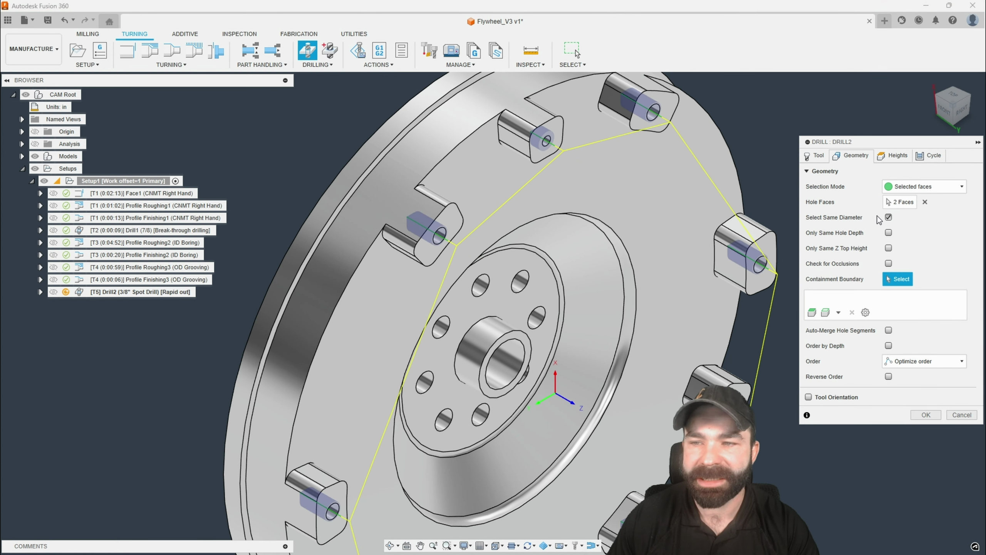
Set the spot drilling bottom height to To chamfer width with a chamfer width of .05 in and generate the toolpath.
{"action": "left_click", "coordinate": [894, 155]}
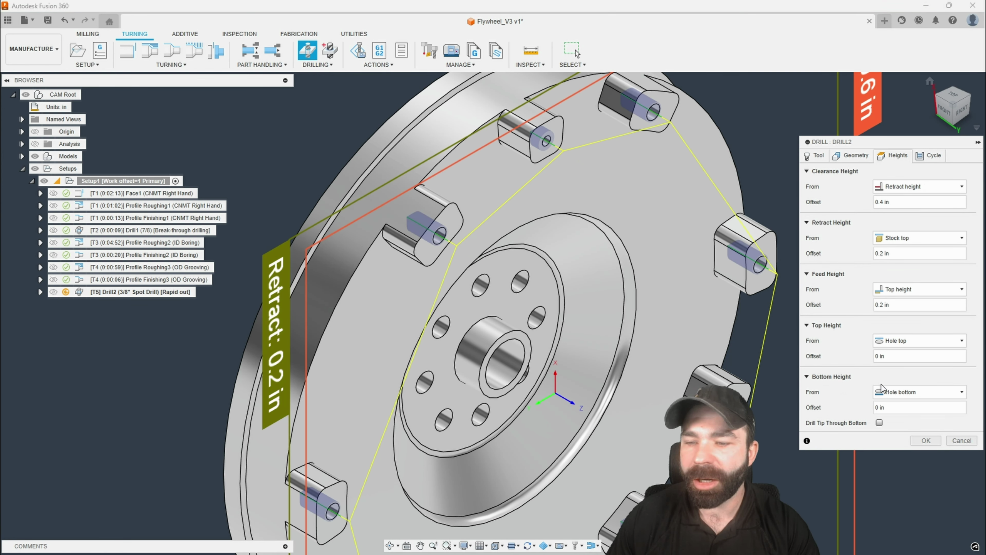
{"action": "left_click", "coordinate": [920, 396]}
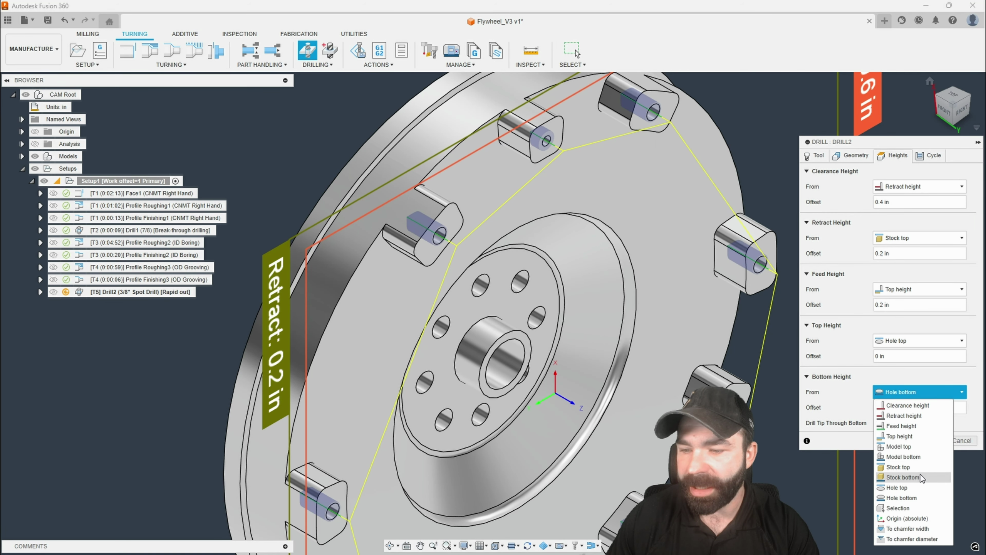
{"action": "left_click", "coordinate": [908, 528]}
{"action": "left_click", "coordinate": [880, 411]}
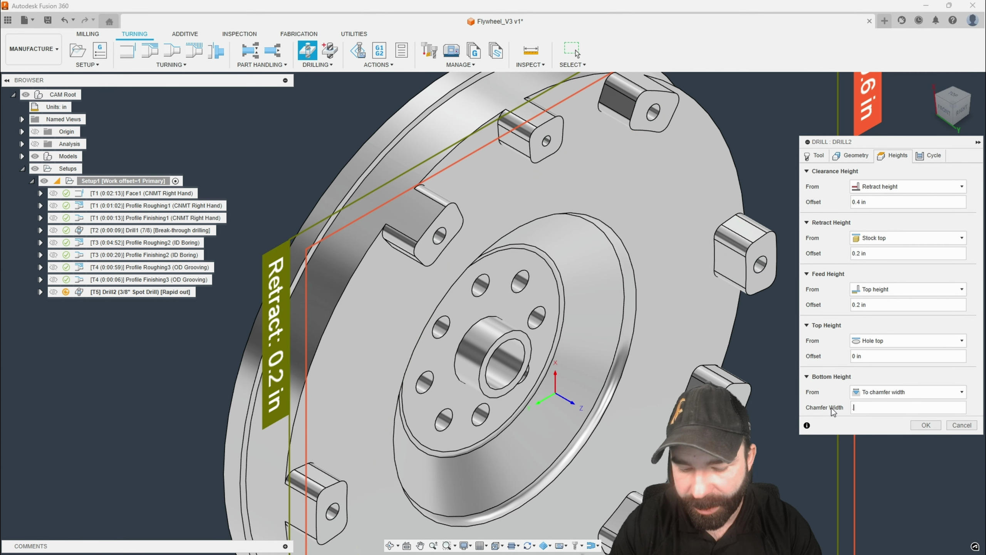
{"action": "type", "text": ".05"}
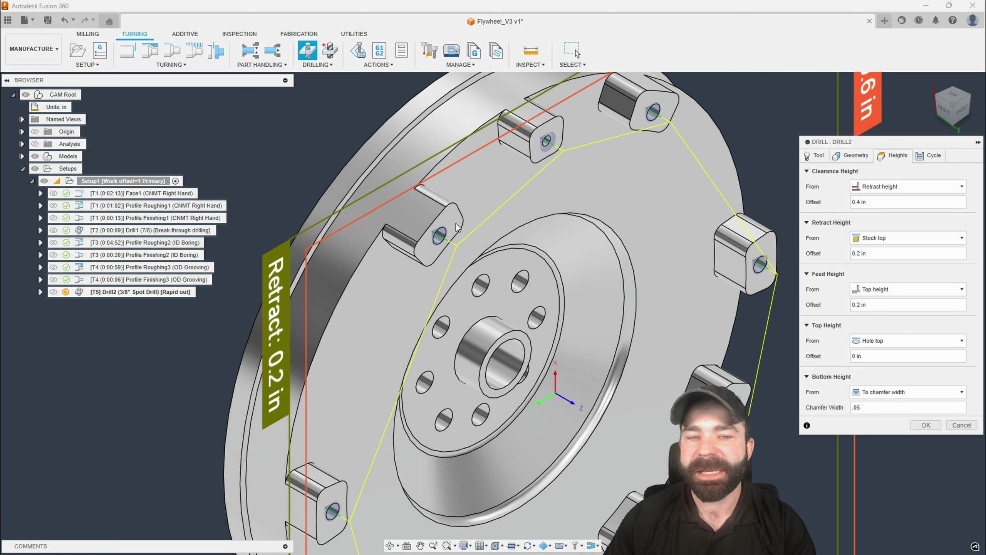
{"action": "scroll", "coordinate": [464, 148], "scroll_direction": "down", "scroll_amount": 2}
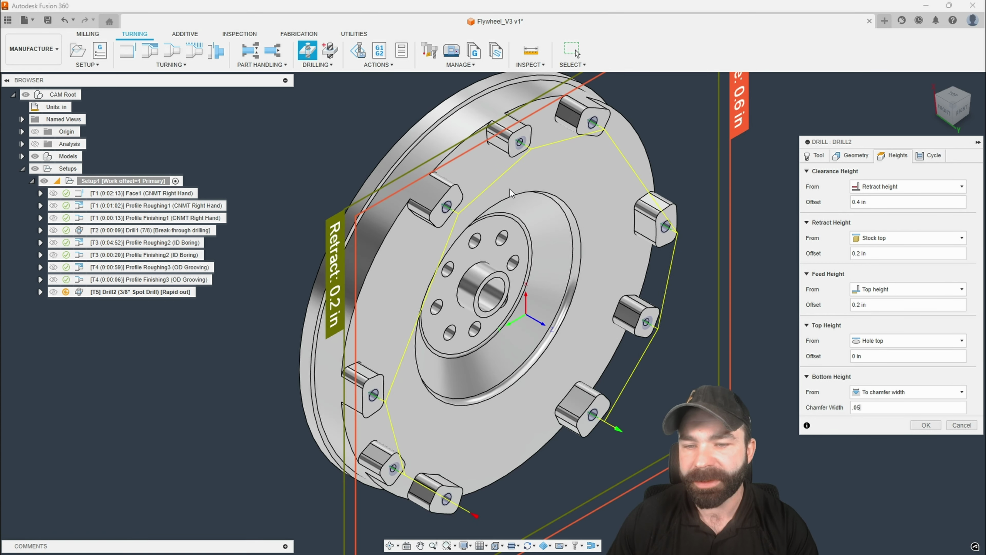
{"action": "scroll", "coordinate": [522, 196], "scroll_direction": "up", "scroll_amount": 6}
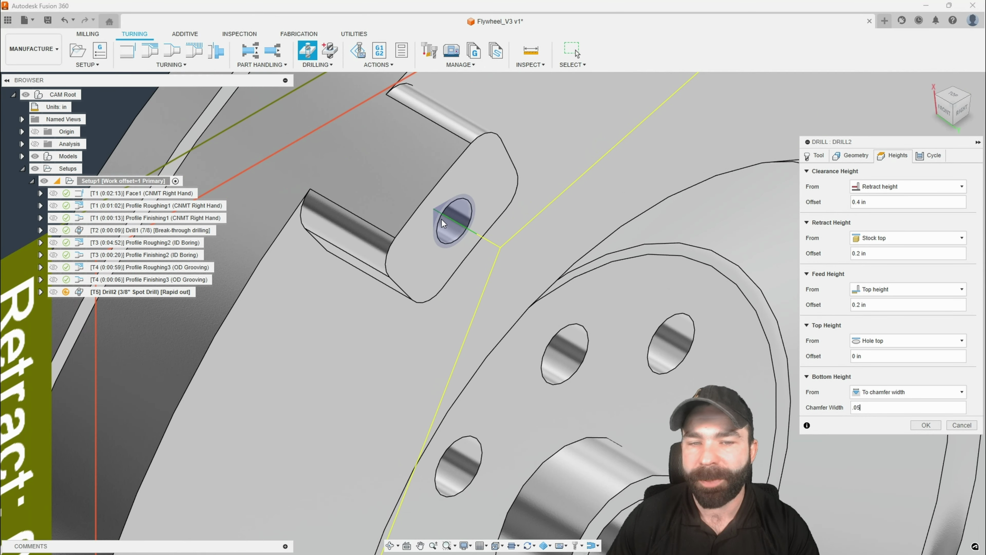
{"action": "scroll", "coordinate": [443, 217], "scroll_direction": "down", "scroll_amount": 10}
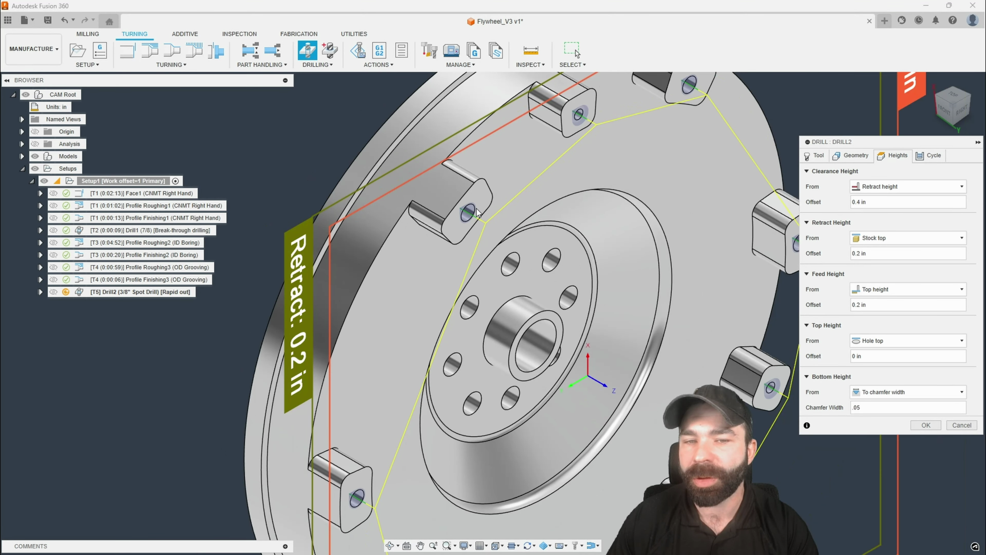
{"action": "left_click", "coordinate": [926, 425]}
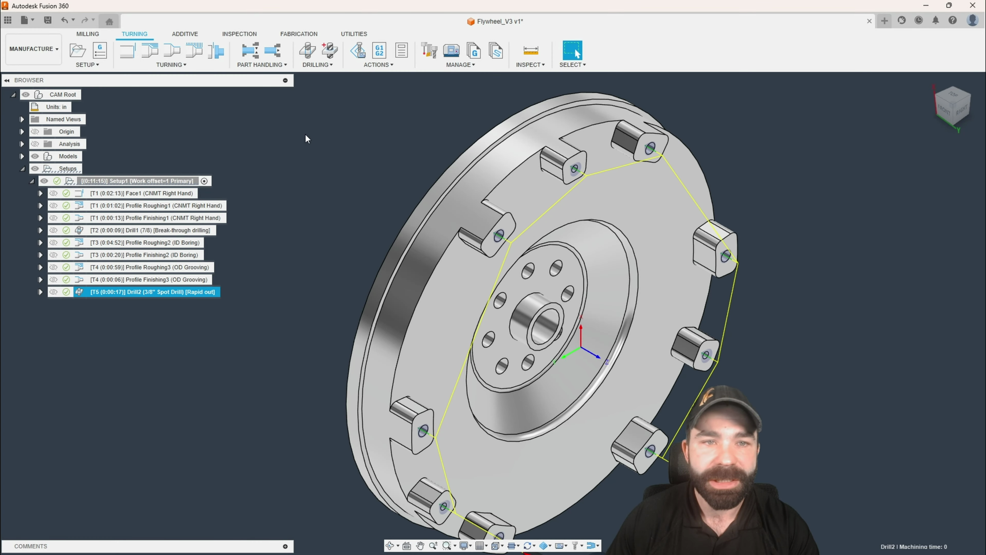
Start a new Drill operation using the 0.316" 118° (O) drill from the Fusion 360 Library's hole making tools.
{"action": "left_click", "coordinate": [313, 49]}
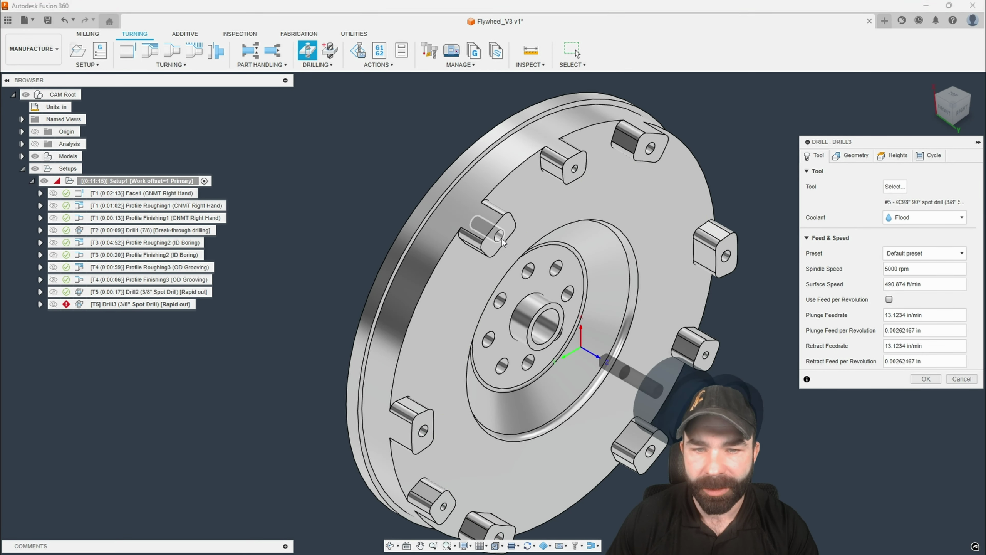
{"action": "left_click", "coordinate": [895, 187]}
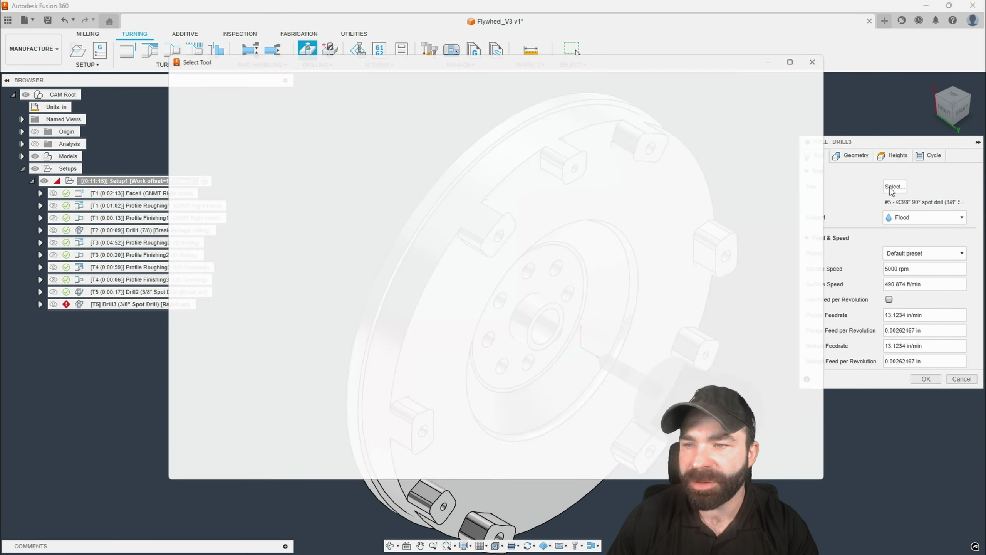
{"action": "left_click", "coordinate": [224, 233]}
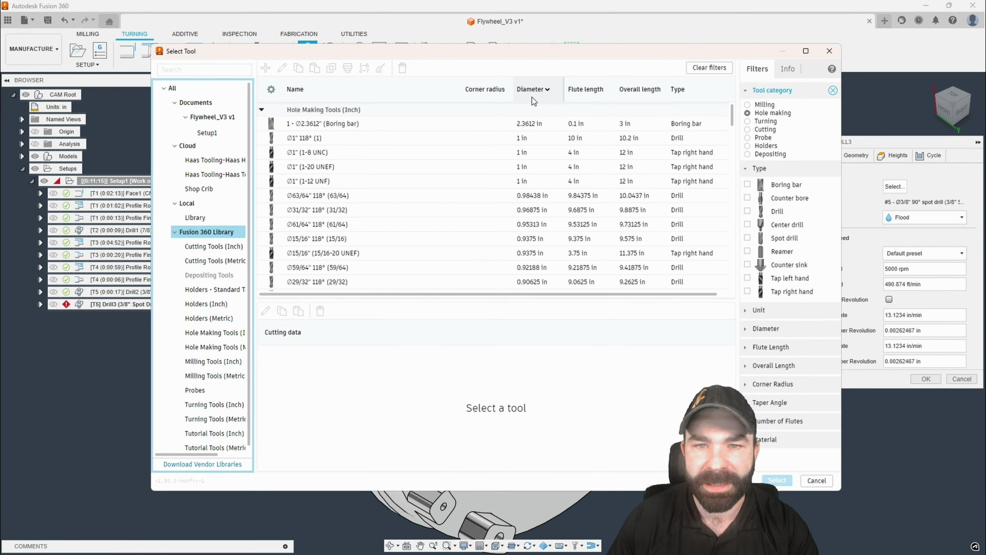
{"action": "scroll", "coordinate": [544, 218], "scroll_direction": "down", "scroll_amount": 3}
{"action": "scroll", "coordinate": [566, 227], "scroll_direction": "down", "scroll_amount": 12}
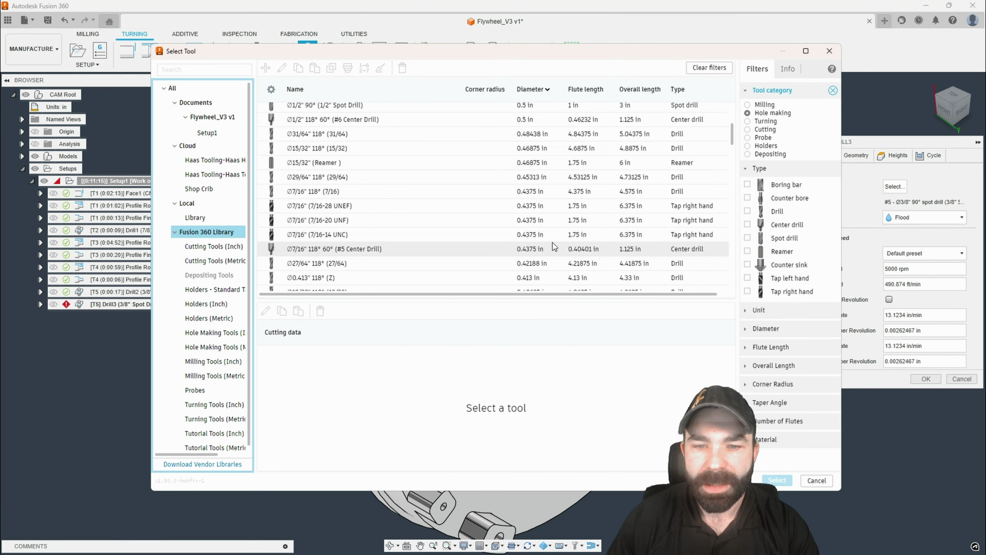
{"action": "scroll", "coordinate": [552, 248], "scroll_direction": "down", "scroll_amount": 6}
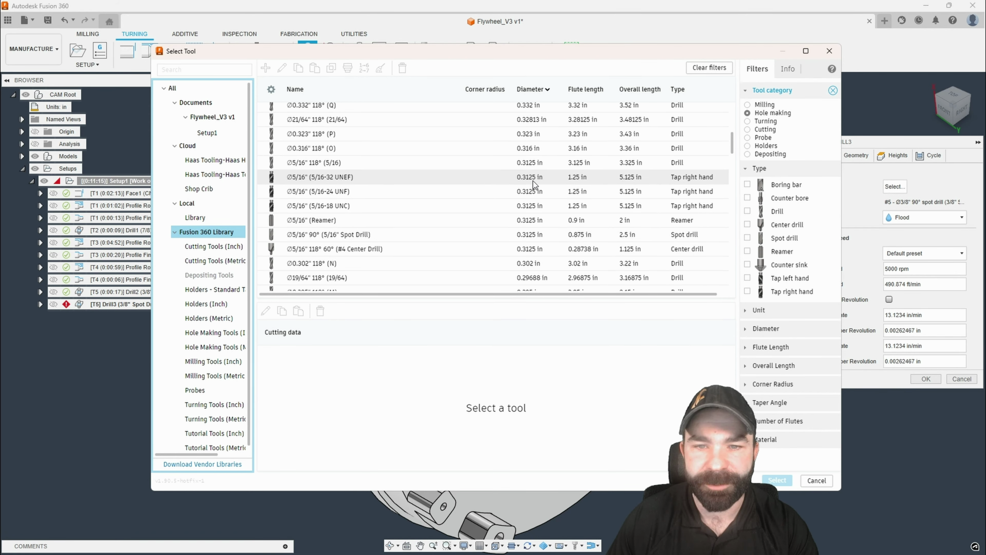
{"action": "scroll", "coordinate": [546, 181], "scroll_direction": "up", "scroll_amount": 2}
{"action": "left_click", "coordinate": [549, 179]}
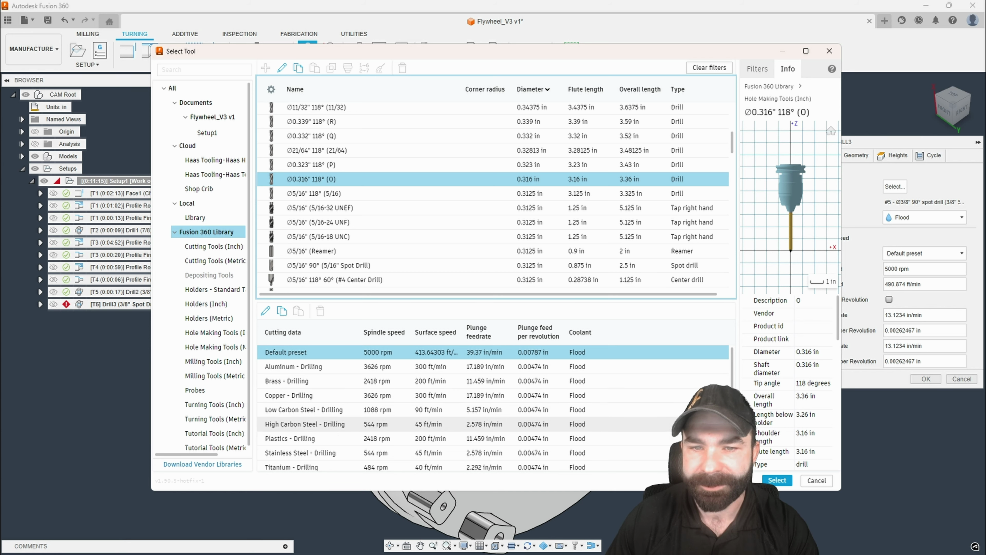
{"action": "left_click", "coordinate": [777, 482]}
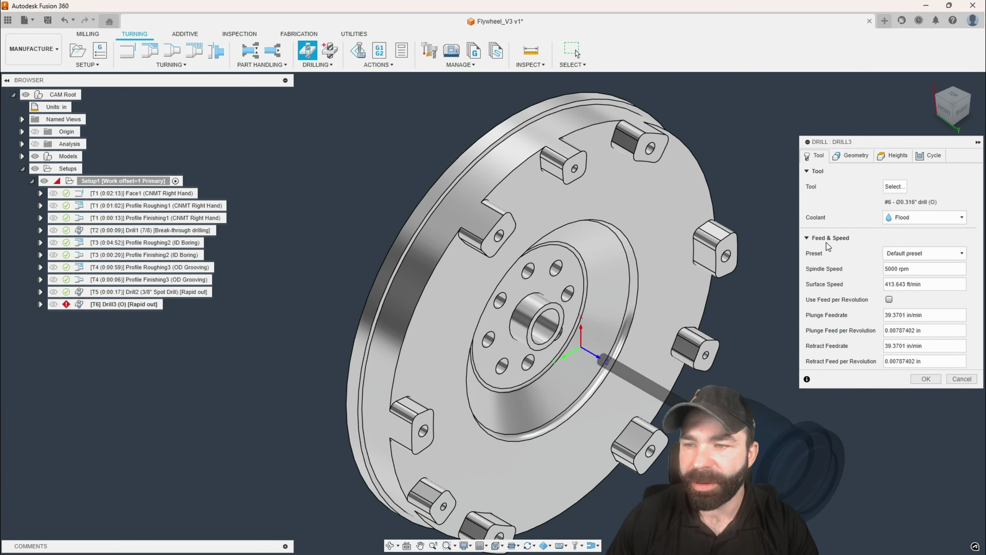
Select one of the larger lug hole faces as drilling geometry and enable Select Same Diameter to include the matching holes.
{"action": "left_click", "coordinate": [842, 163]}
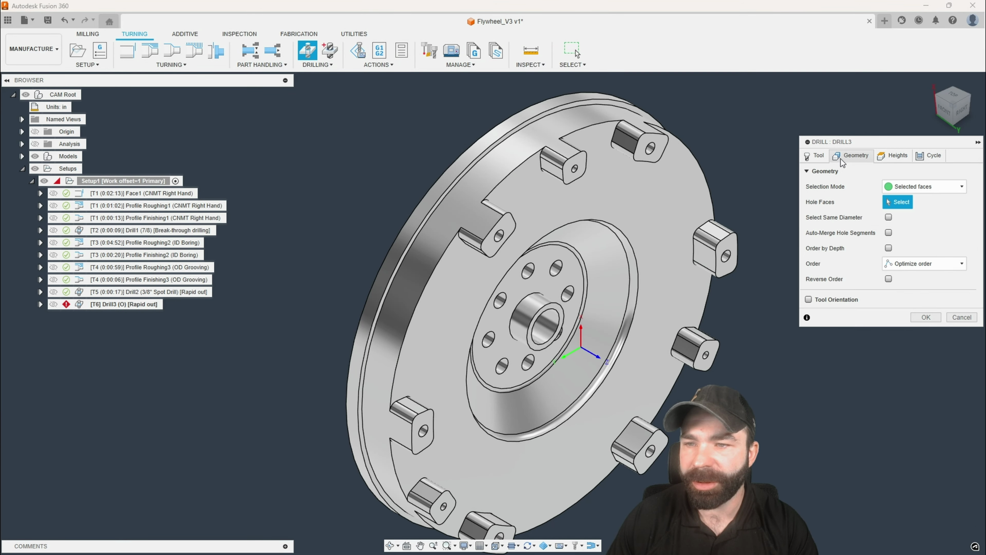
{"action": "left_click", "coordinate": [501, 238]}
{"action": "left_click", "coordinate": [889, 217]}
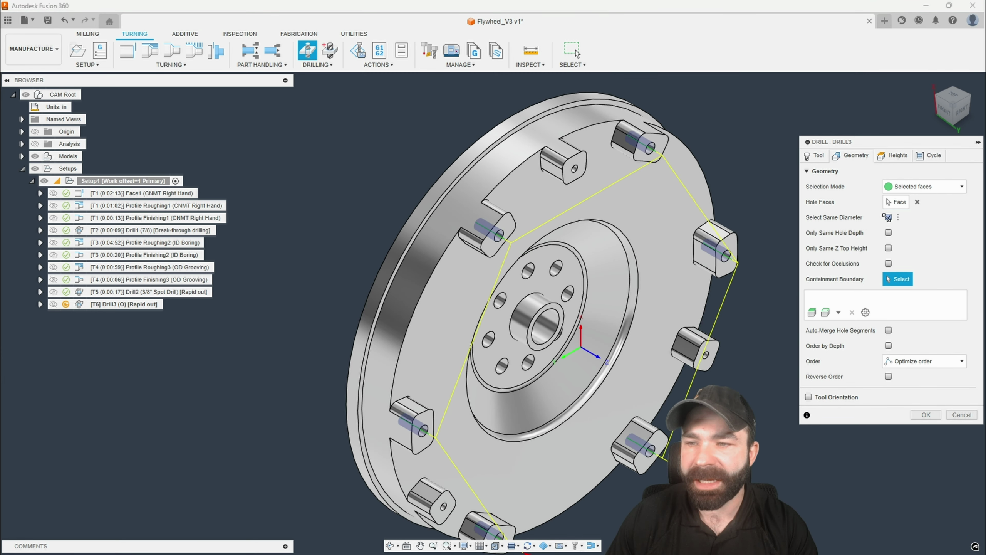
{"action": "middle_click_drag", "start_coordinate": [481, 224], "coordinate": [495, 226], "text": "shift"}
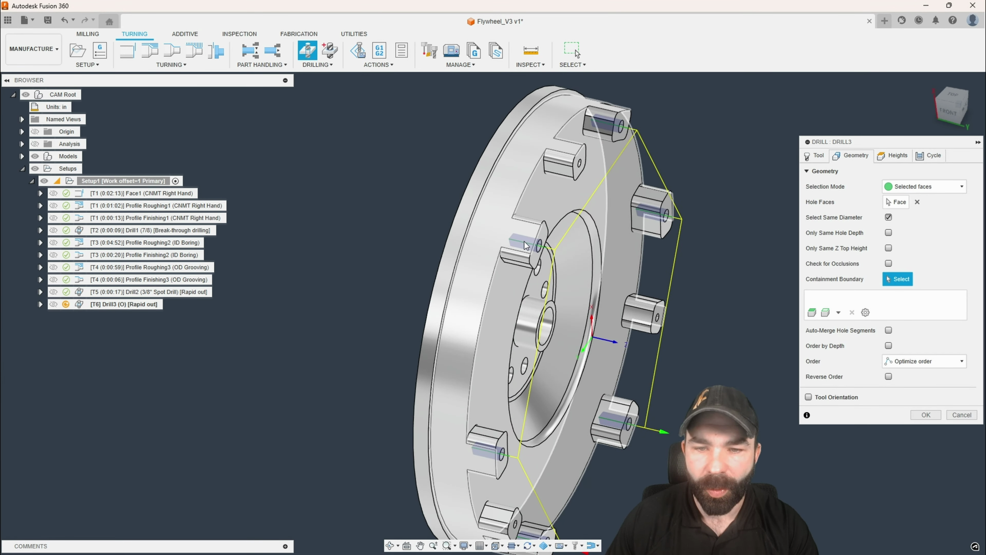
Enable Drill Tip Through Bottom, keep the Drilling - rapid out cycle and generate the lug hole drilling toolpath.
{"action": "left_click", "coordinate": [893, 155]}
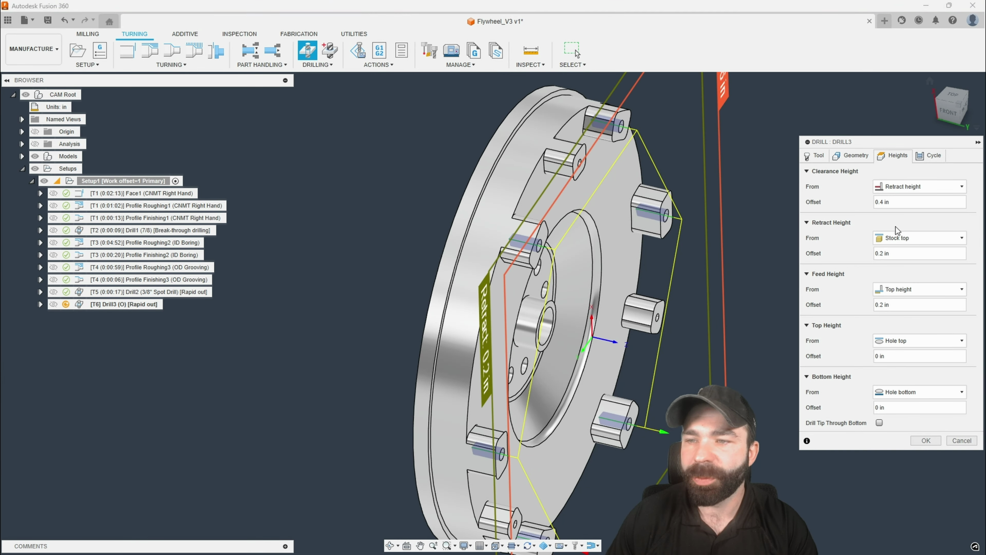
{"action": "left_click", "coordinate": [879, 422]}
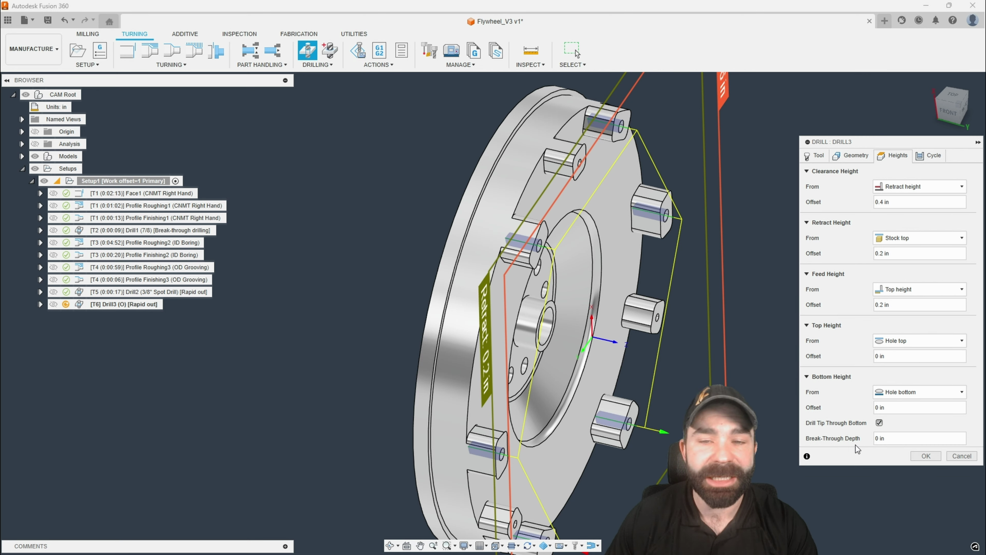
{"action": "middle_click_drag", "start_coordinate": [645, 366], "coordinate": [672, 375], "text": "shift"}
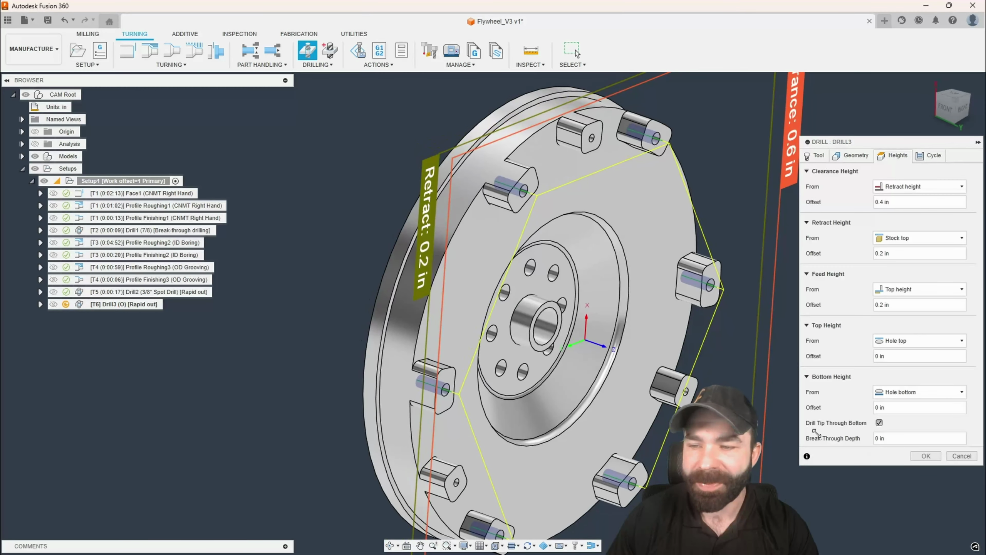
{"action": "left_click", "coordinate": [930, 155]}
{"action": "left_click", "coordinate": [901, 187]}
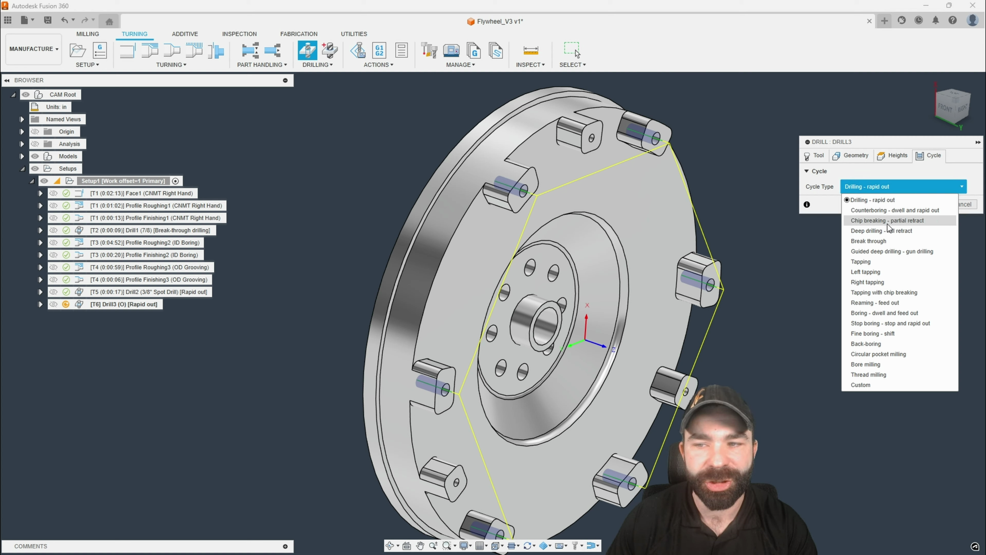
{"action": "left_click", "coordinate": [840, 212]}
{"action": "left_click", "coordinate": [927, 204]}
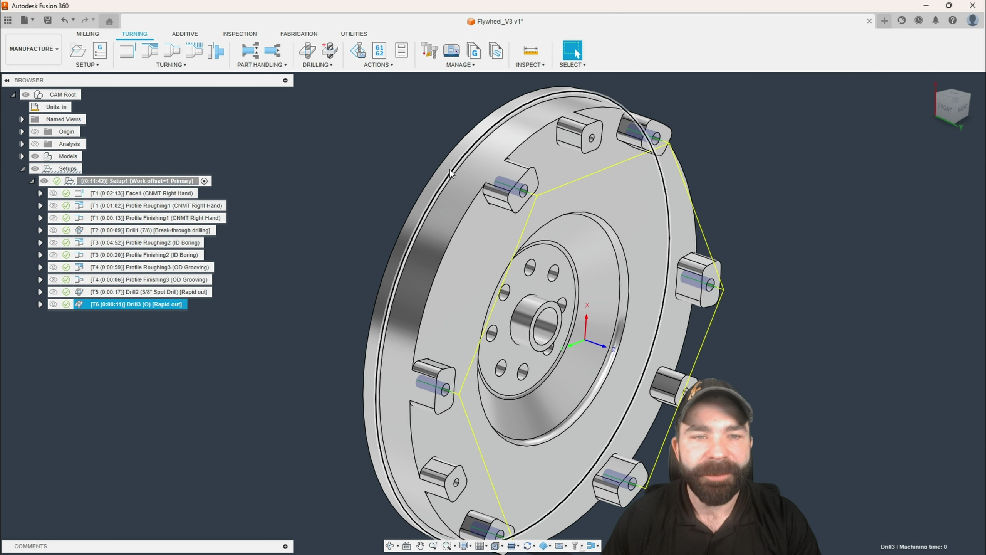
{"action": "left_click", "coordinate": [309, 52]}
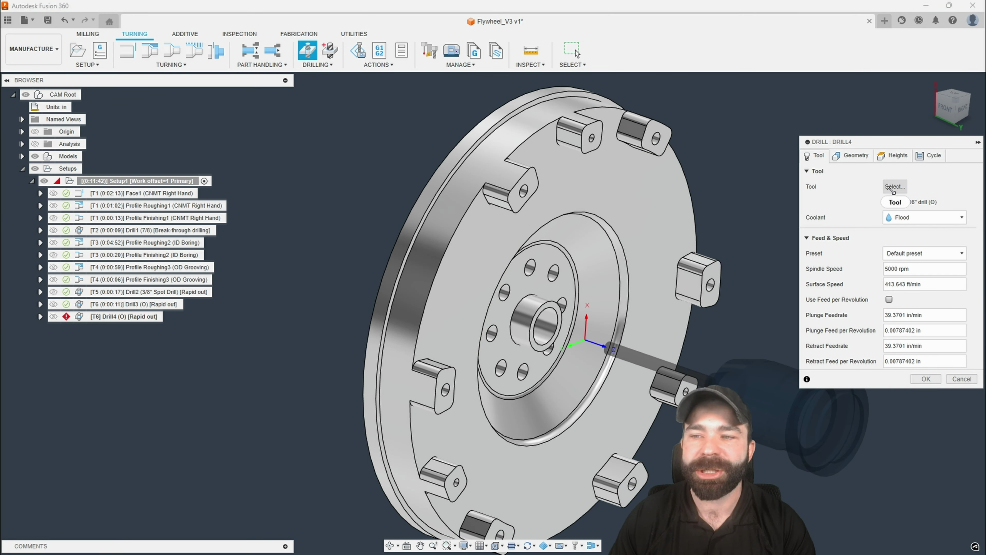
{"action": "left_click", "coordinate": [957, 383]}
{"action": "right_click", "coordinate": [156, 306]}
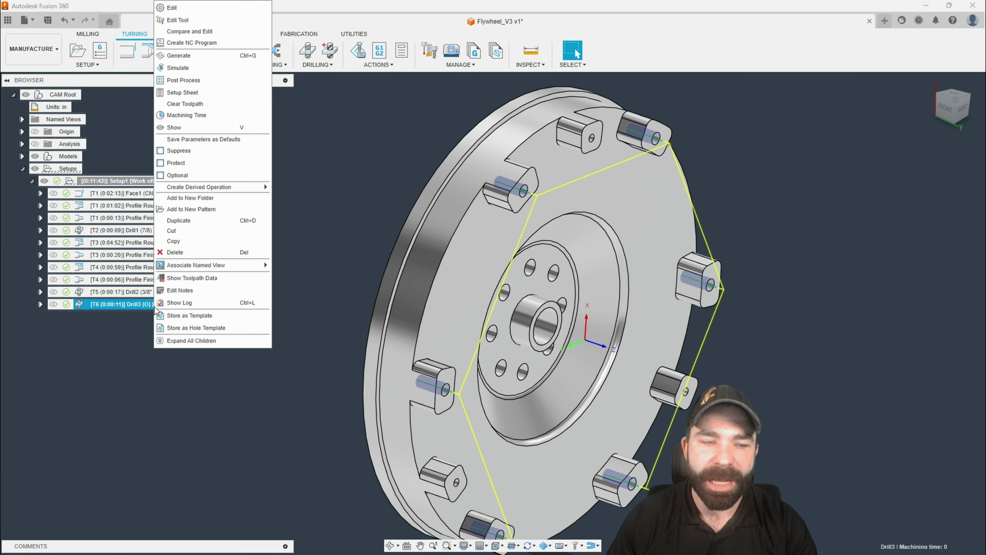
{"action": "left_click", "coordinate": [347, 261]}
Clear the drilling operation's selection to hide its toolpath and look over the lugs around the flywheel.
{"action": "scroll", "coordinate": [375, 205], "scroll_direction": "down", "scroll_amount": 2}
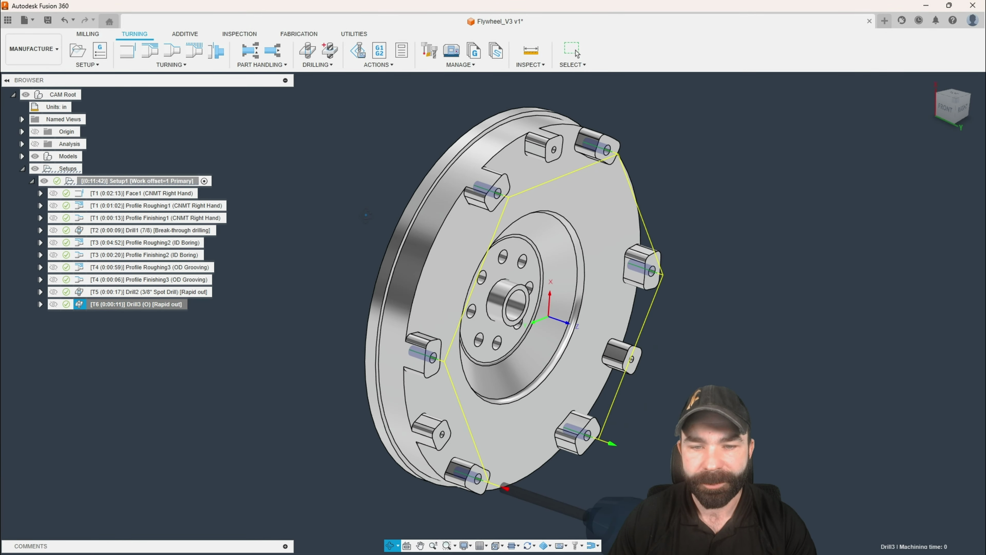
{"action": "middle_click_drag", "start_coordinate": [374, 205], "coordinate": [342, 217], "text": "shift"}
{"action": "left_click", "coordinate": [575, 51]}
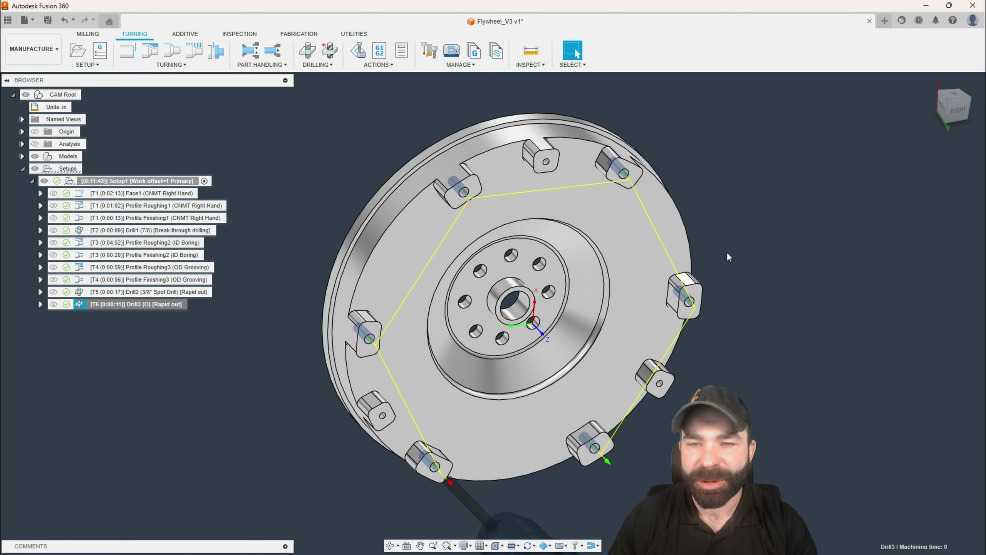
{"action": "left_click", "coordinate": [793, 257]}
{"action": "mouse_move", "coordinate": [682, 248]}
{"action": "middle_mouse_down", "text": "shift"}
{"action": "mouse_move", "coordinate": [789, 237]}
{"action": "mouse_move", "coordinate": [832, 248]}
{"action": "mouse_move", "coordinate": [683, 259]}
{"action": "middle_mouse_up", "text": "shift"}
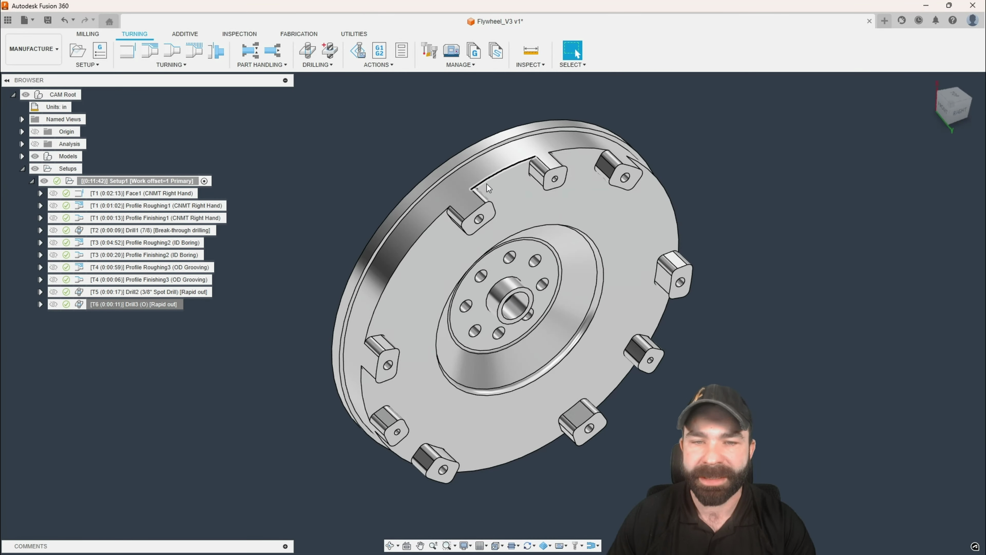
{"action": "middle_click_drag", "start_coordinate": [487, 185], "coordinate": [526, 177], "text": "shift"}
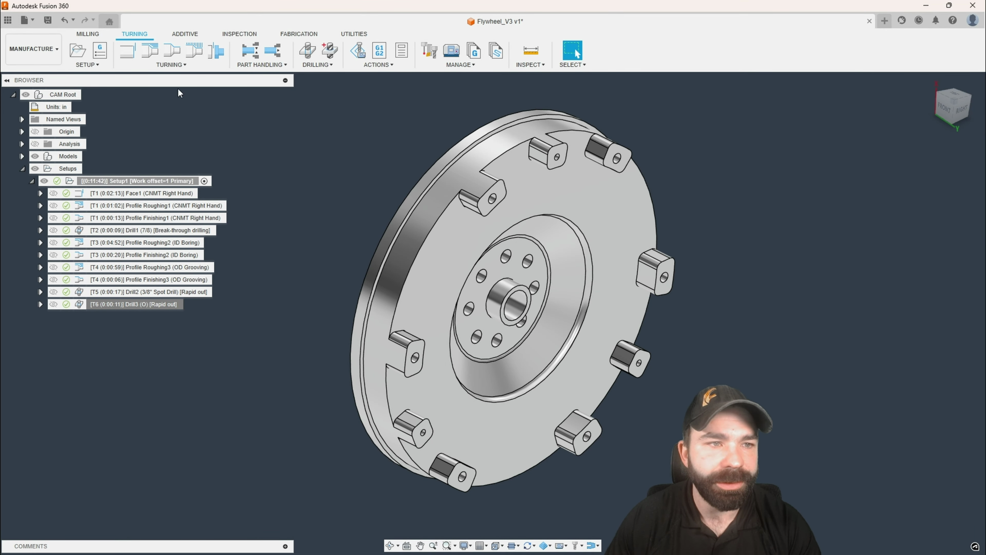
Start a 3D Adaptive operation using the 1/2" Flat Endmill from the Shop Crib library with the Aluminum - Roughing preset.
{"action": "left_click", "coordinate": [88, 34]}
{"action": "left_click", "coordinate": [200, 50]}
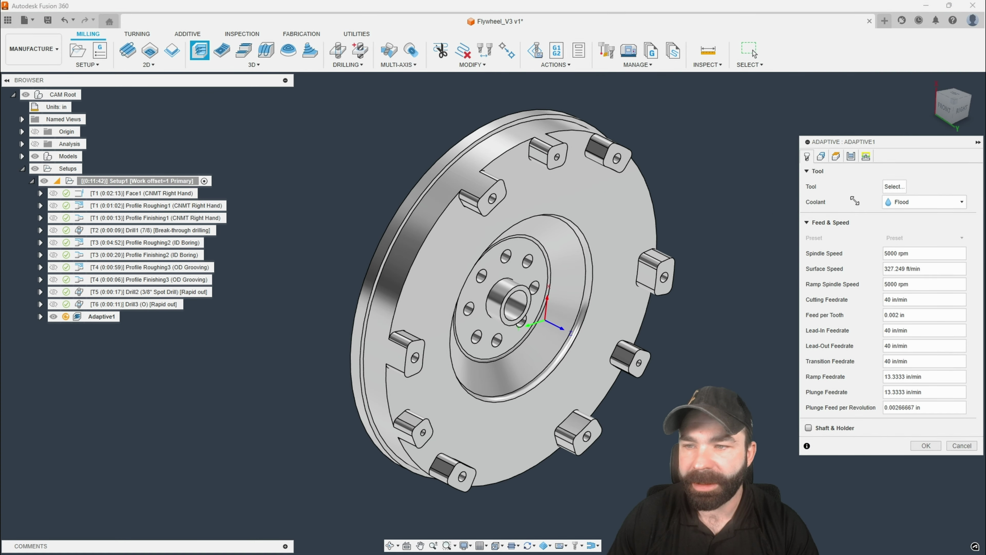
{"action": "left_click", "coordinate": [894, 186]}
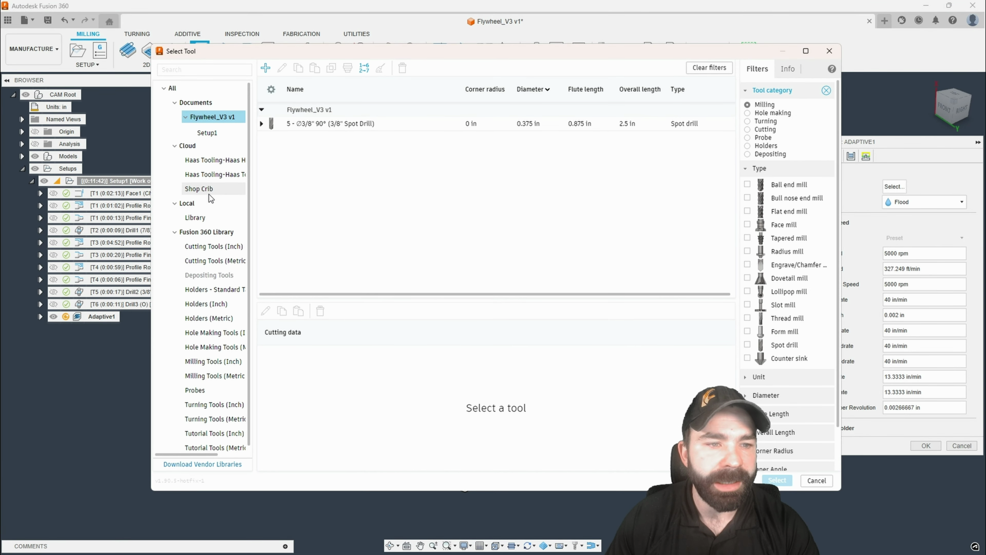
{"action": "left_click", "coordinate": [199, 188]}
{"action": "left_click", "coordinate": [322, 156]}
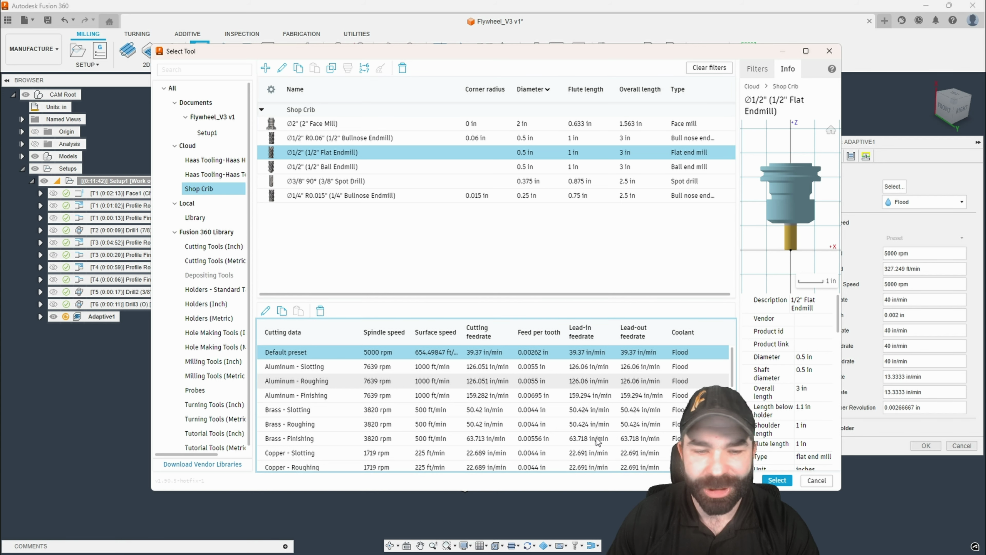
{"action": "left_click", "coordinate": [383, 380]}
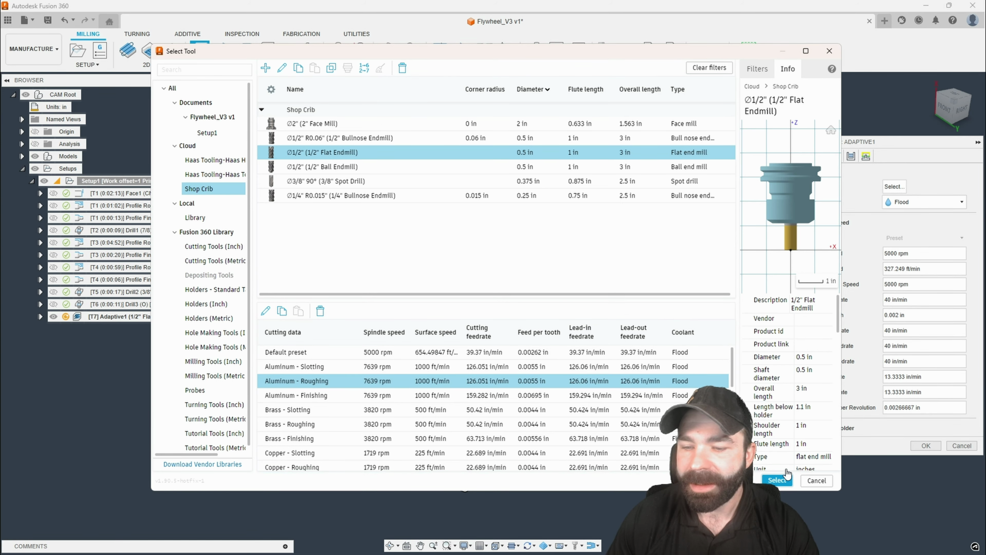
{"action": "left_click", "coordinate": [778, 480]}
Set the adaptive bottom height from a selection of the flat face behind the lugs and generate the toolpath.
{"action": "left_click", "coordinate": [822, 157]}
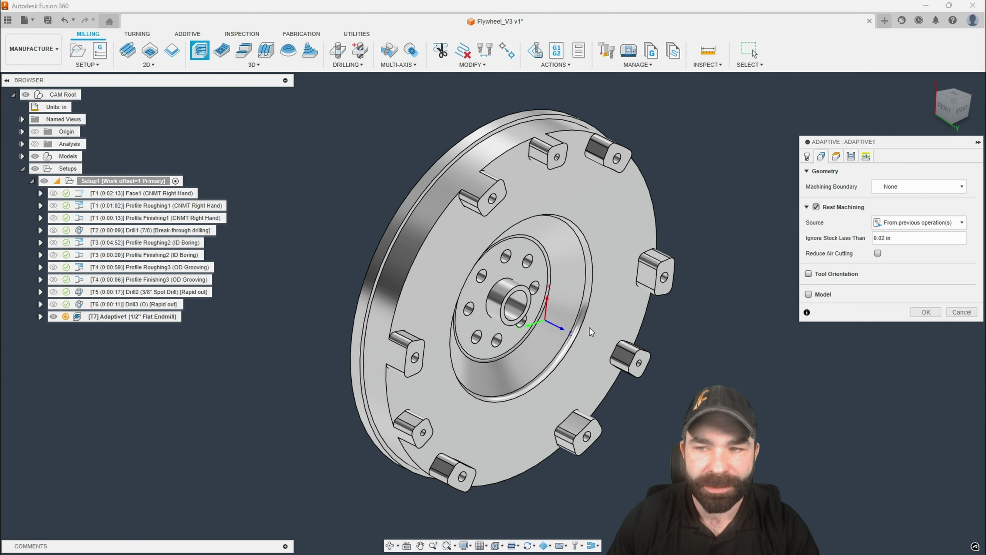
{"action": "left_click", "coordinate": [836, 156]}
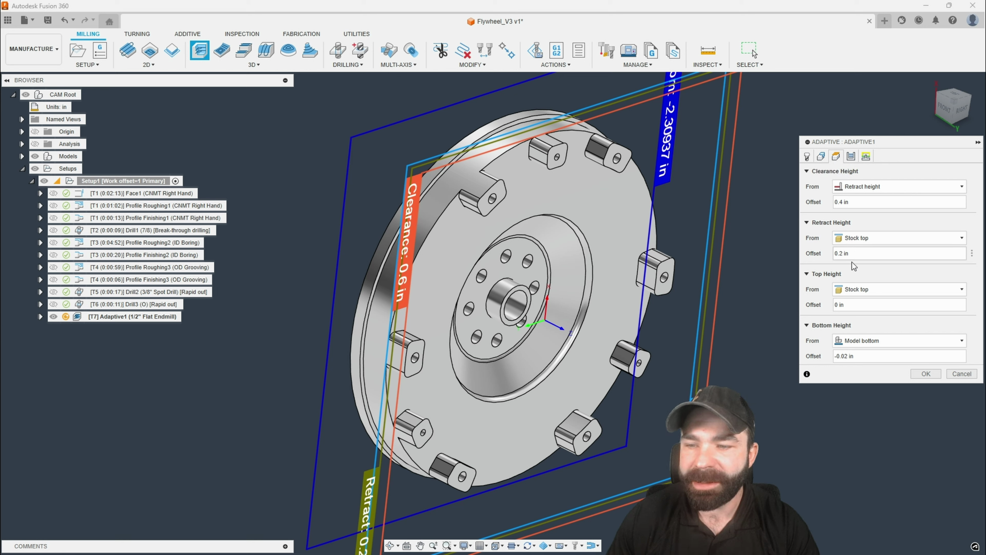
{"action": "left_click", "coordinate": [854, 338]}
{"action": "left_click", "coordinate": [854, 427]}
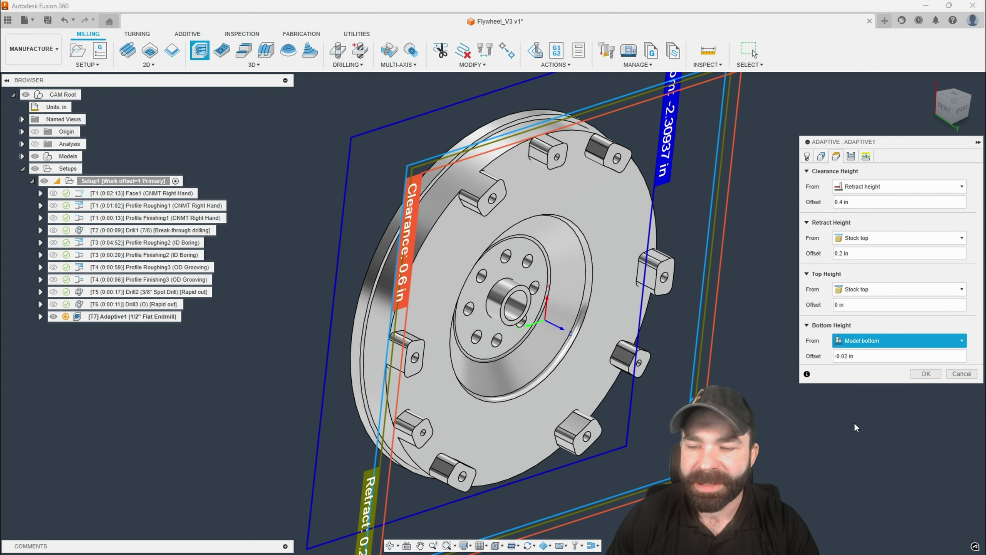
{"action": "left_click", "coordinate": [574, 206]}
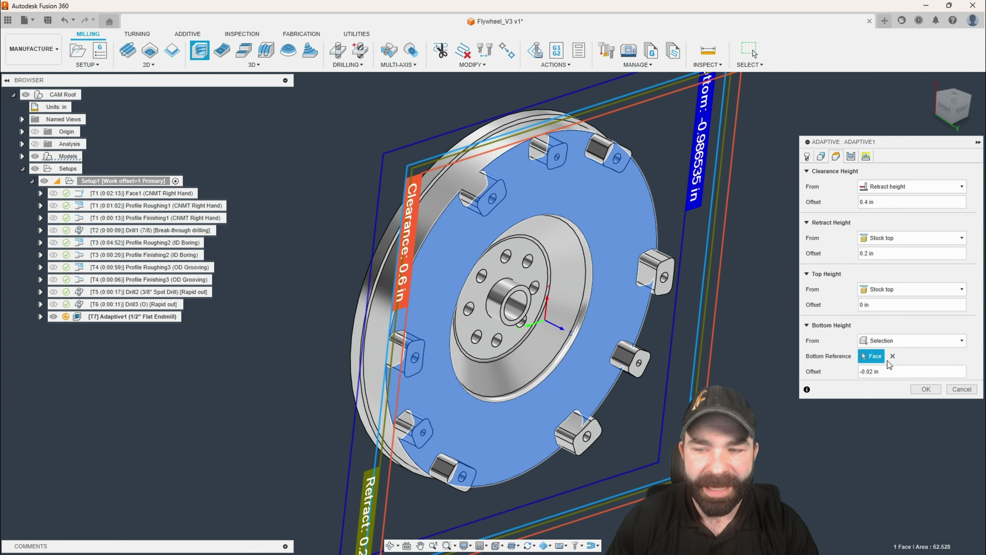
{"action": "left_click", "coordinate": [924, 390]}
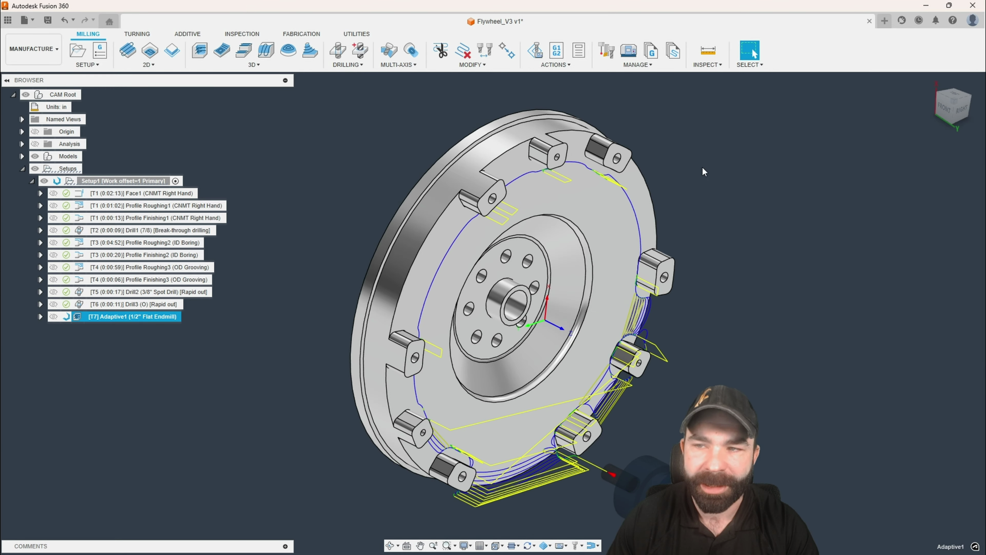
Examine the adaptive toolpath around the lugs from the front and at an angle, and simulate its material removal.
{"action": "left_click", "coordinate": [947, 106]}
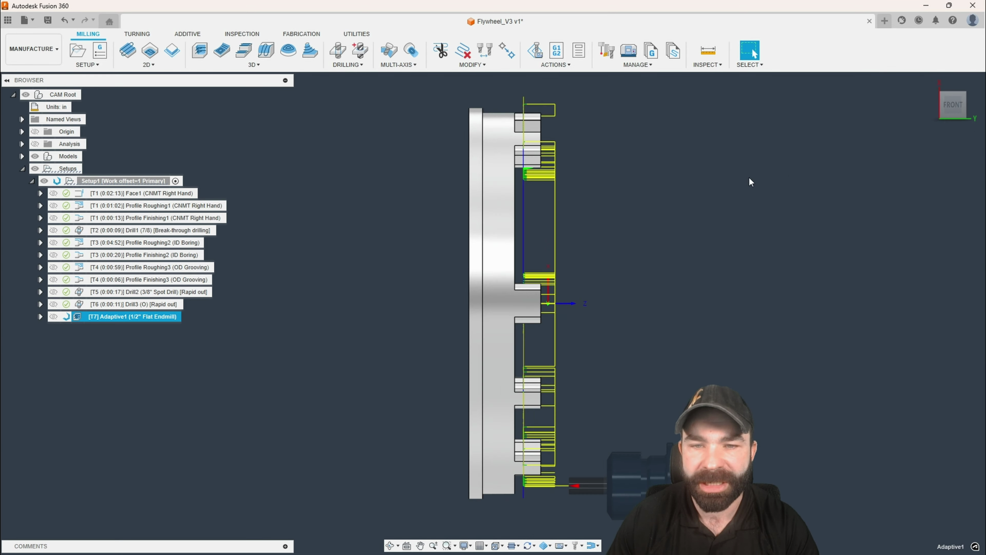
{"action": "middle_click_drag", "start_coordinate": [601, 248], "coordinate": [548, 203], "text": "shift"}
{"action": "middle_click_drag", "start_coordinate": [714, 258], "coordinate": [425, 241], "text": "shift"}
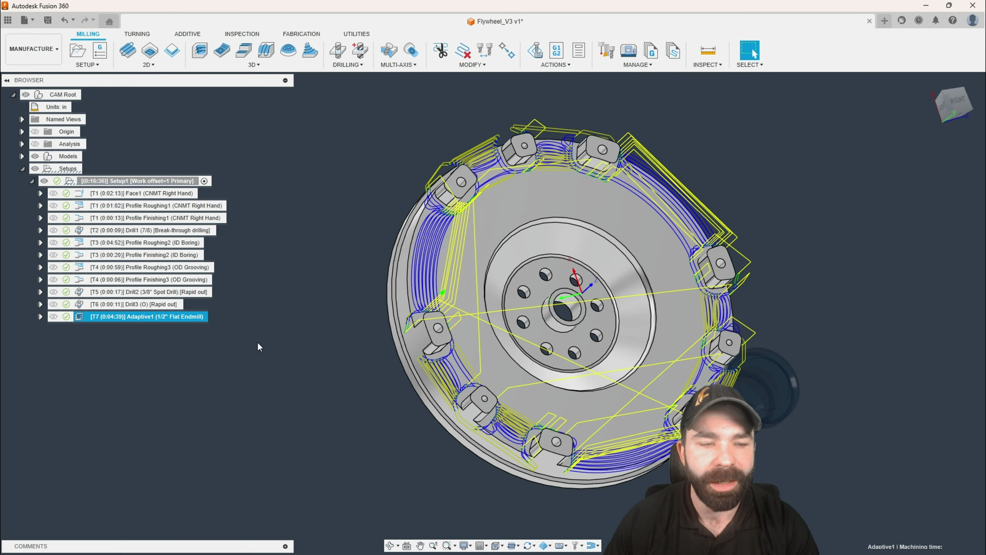
{"action": "left_click", "coordinate": [535, 51]}
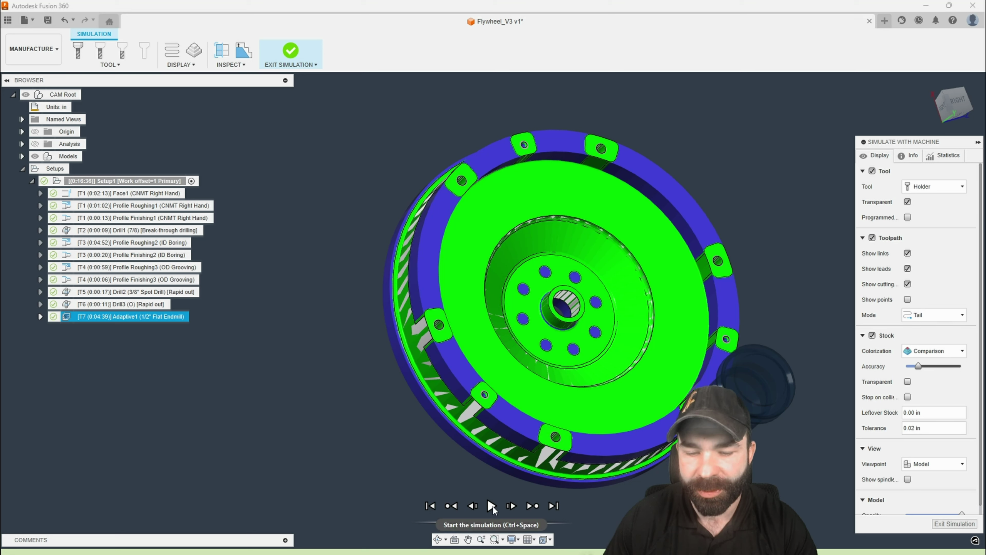
{"action": "left_click", "coordinate": [492, 506]}
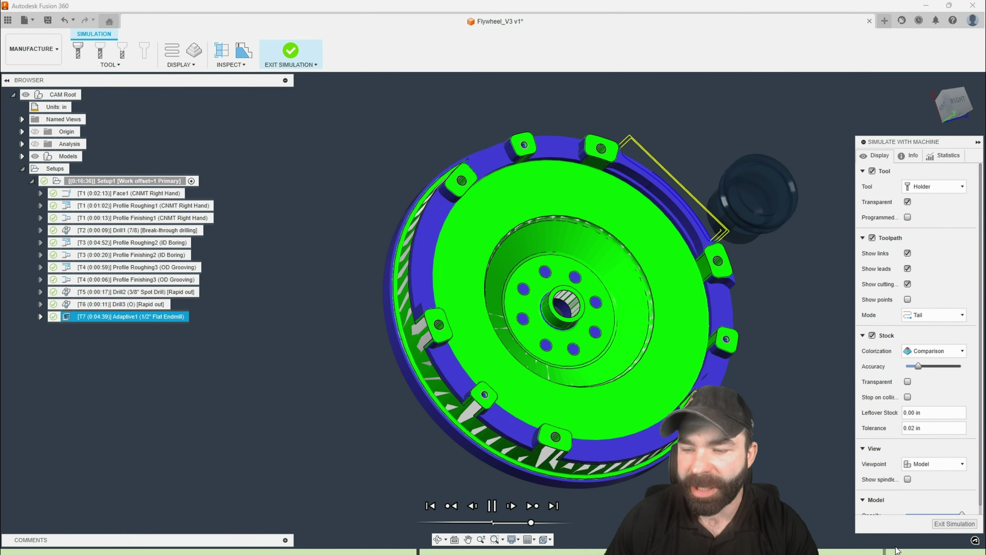
{"action": "left_click", "coordinate": [291, 50]}
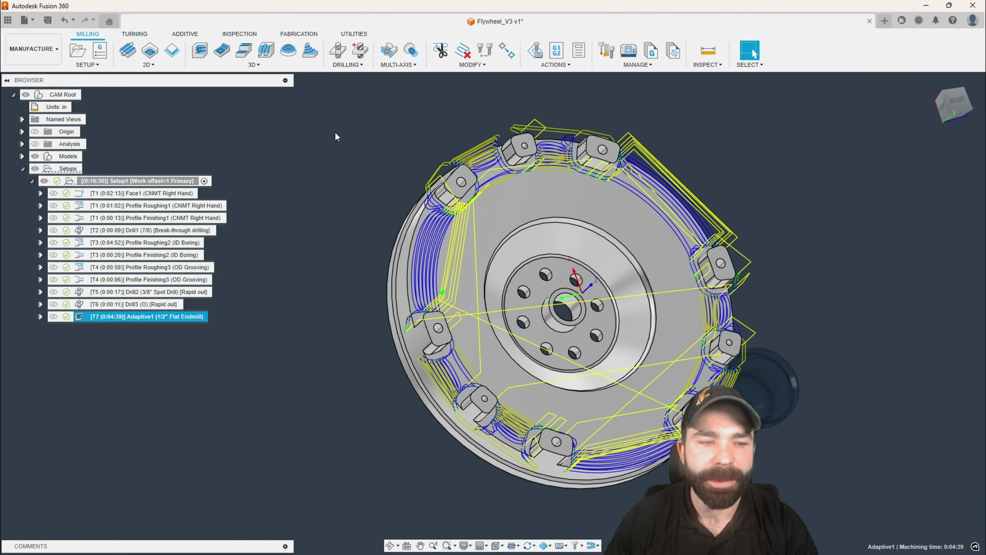
Start a 2D Contour operation with the 1/2" Flat Endmill and choose an aluminum feed and speed preset.
{"action": "left_click", "coordinate": [172, 51]}
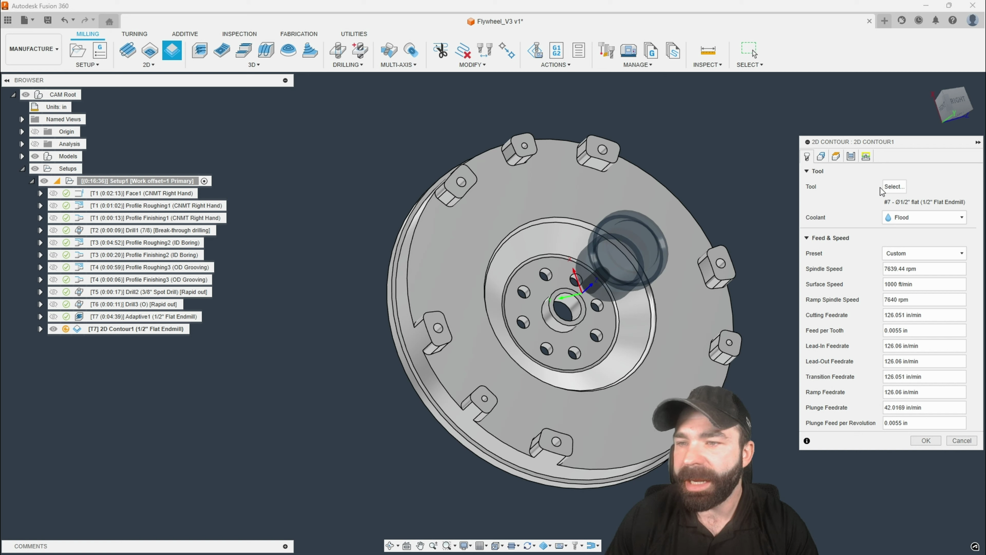
{"action": "left_click", "coordinate": [913, 253]}
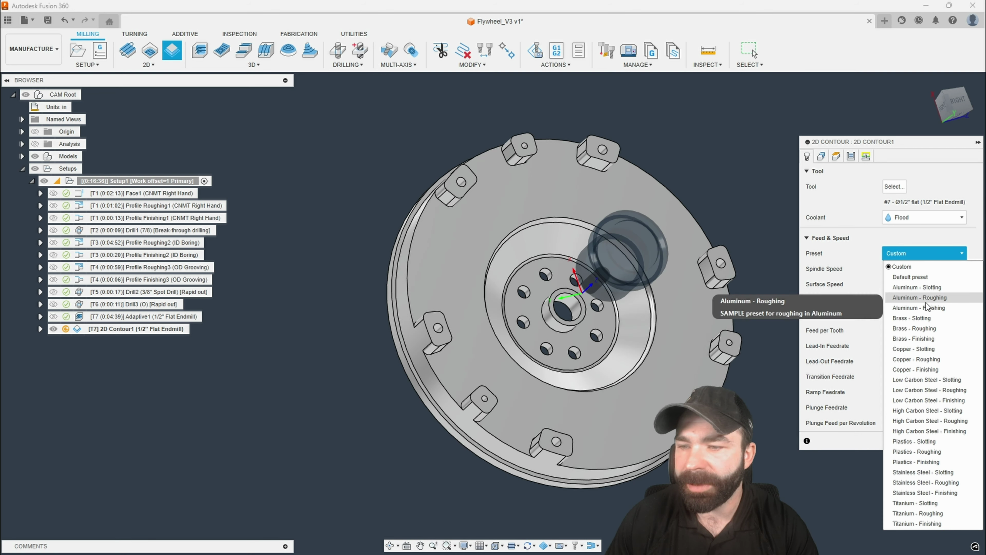
{"action": "left_click", "coordinate": [905, 289]}
Set the 2D contour's compensation type to Wear.
{"action": "left_click", "coordinate": [821, 156]}
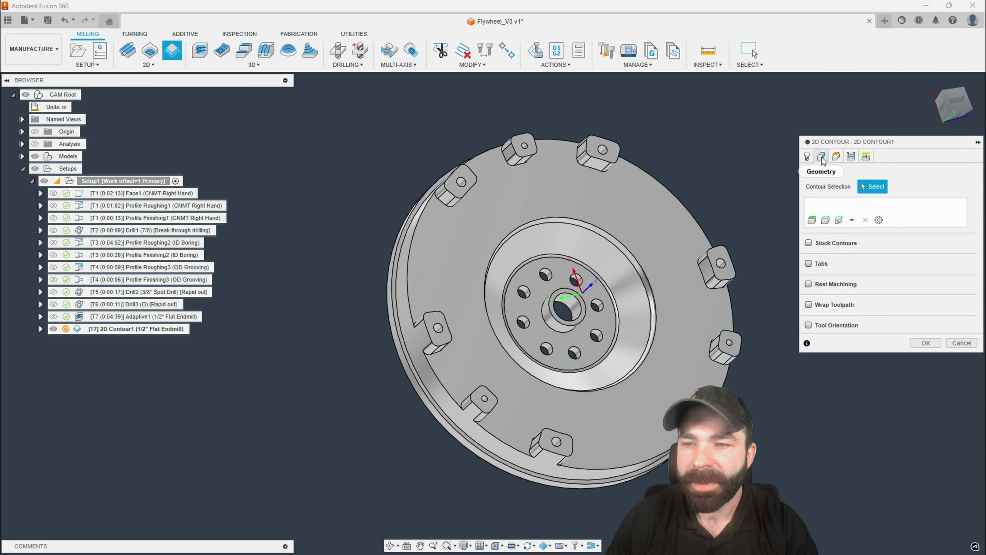
{"action": "middle_click_drag", "start_coordinate": [532, 292], "coordinate": [584, 251], "text": "shift"}
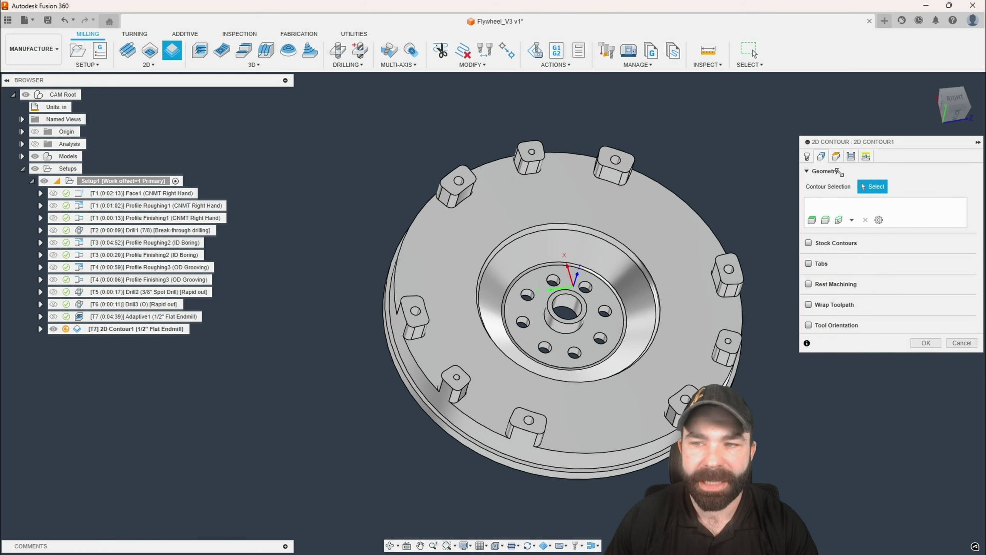
{"action": "left_click", "coordinate": [850, 156]}
{"action": "left_click", "coordinate": [921, 218]}
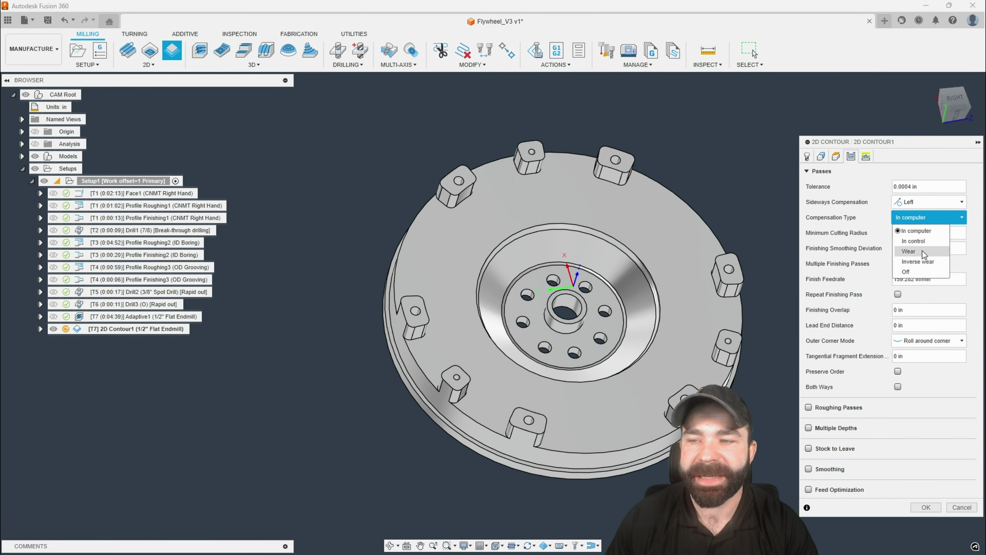
{"action": "left_click", "coordinate": [920, 253]}
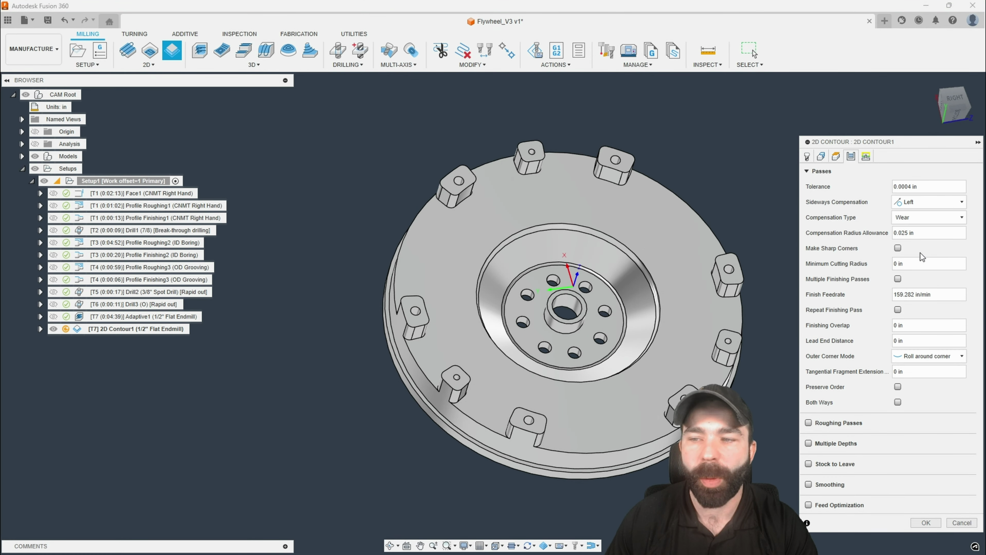
Select closed contours for two neighbouring full lugs as the 2D contour geometry.
{"action": "left_click", "coordinate": [822, 157]}
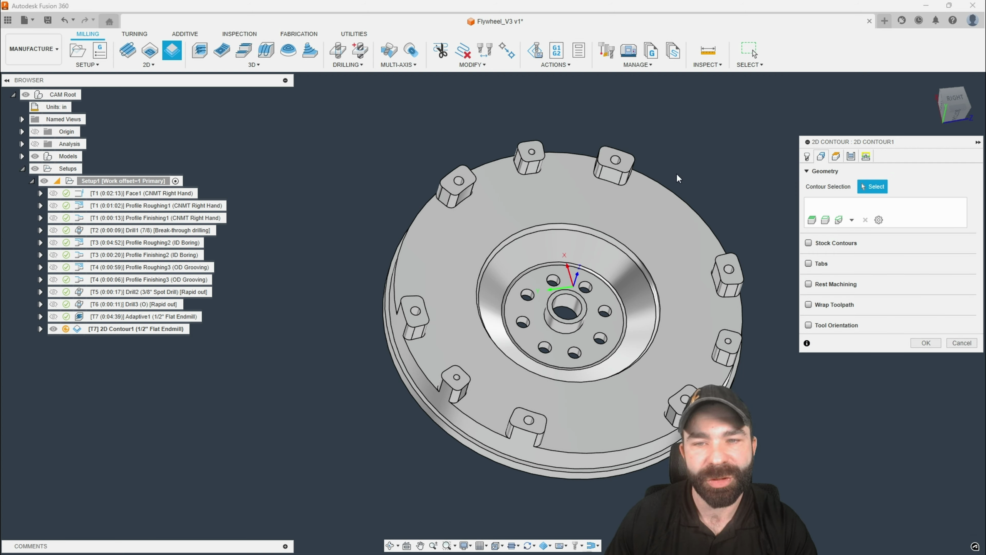
{"action": "left_click", "coordinate": [618, 176]}
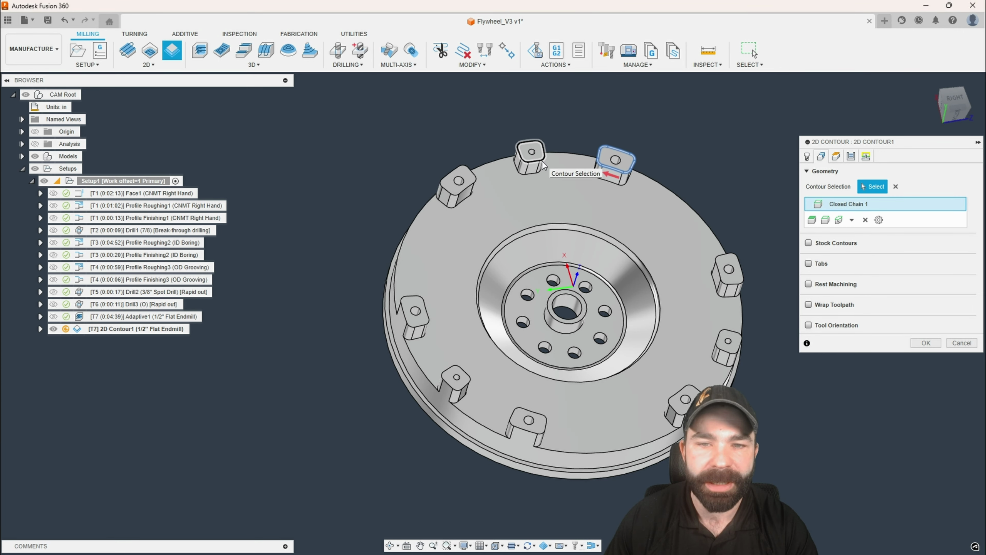
{"action": "left_click", "coordinate": [546, 165]}
Try to chain the edges around the third lug as a closed contour.
{"action": "scroll", "coordinate": [455, 210], "scroll_direction": "up", "scroll_amount": 5}
{"action": "scroll", "coordinate": [457, 212], "scroll_direction": "up", "scroll_amount": 3}
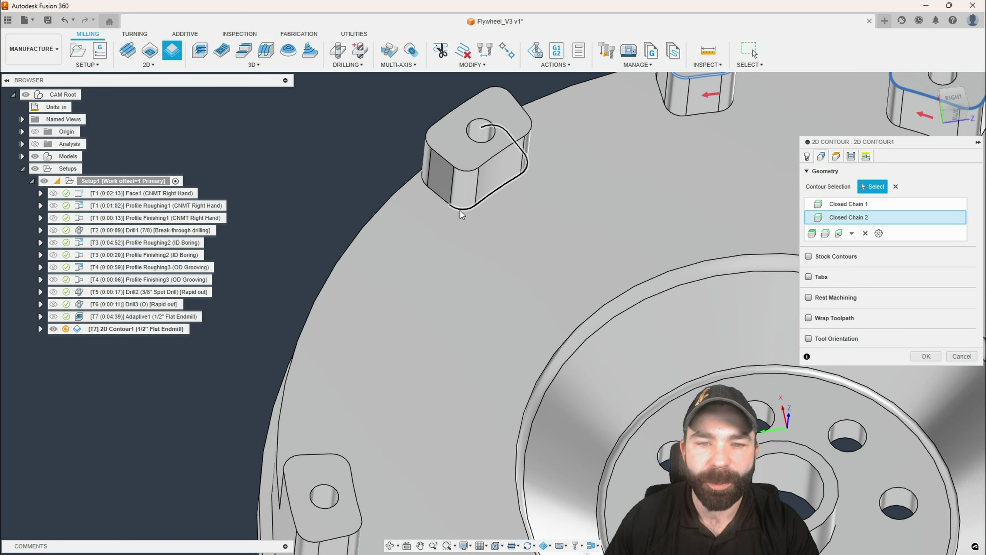
{"action": "left_click", "coordinate": [460, 210]}
{"action": "left_click", "coordinate": [461, 209]}
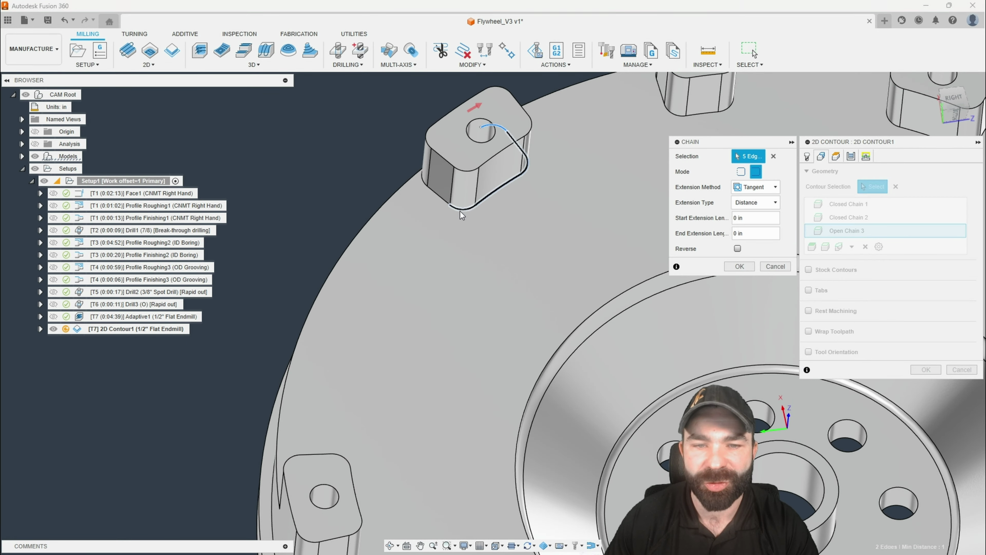
{"action": "left_click", "coordinate": [742, 172]}
{"action": "middle_click_drag", "start_coordinate": [439, 230], "coordinate": [497, 203], "text": "shift"}
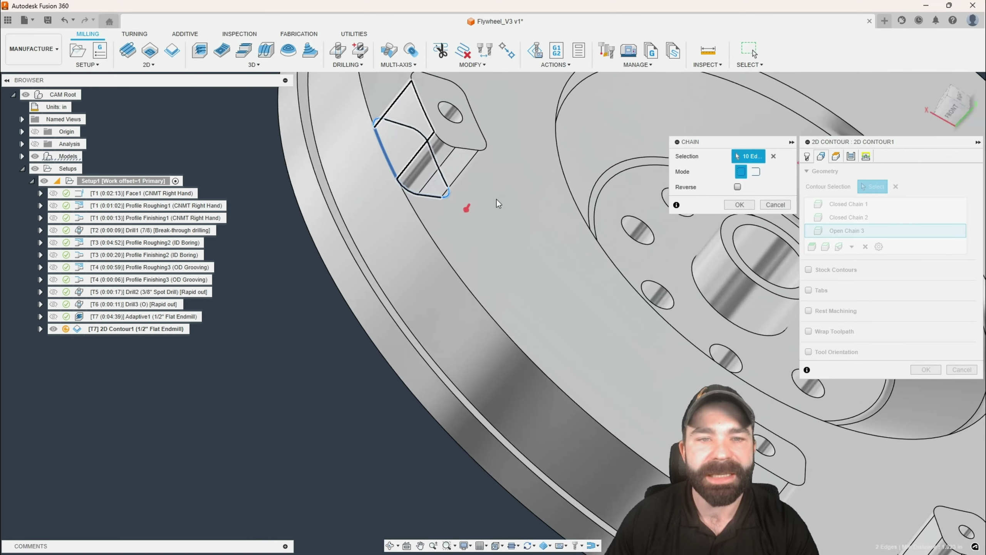
{"action": "left_click", "coordinate": [418, 97]}
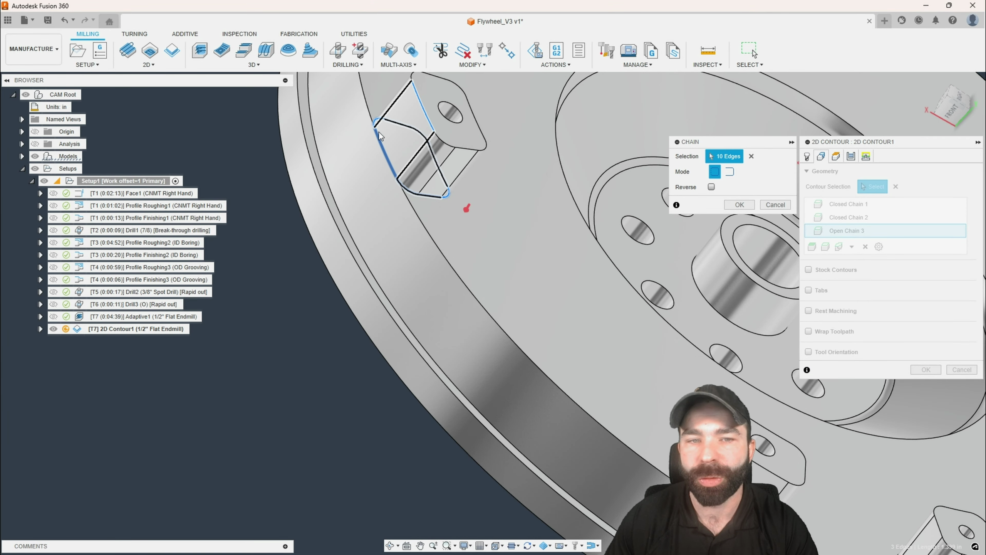
{"action": "scroll", "coordinate": [365, 170], "scroll_direction": "down", "scroll_amount": 2}
{"action": "middle_click_drag", "start_coordinate": [632, 430], "coordinate": [476, 401], "text": "shift"}
{"action": "scroll", "coordinate": [476, 400], "scroll_direction": "down", "scroll_amount": 2}
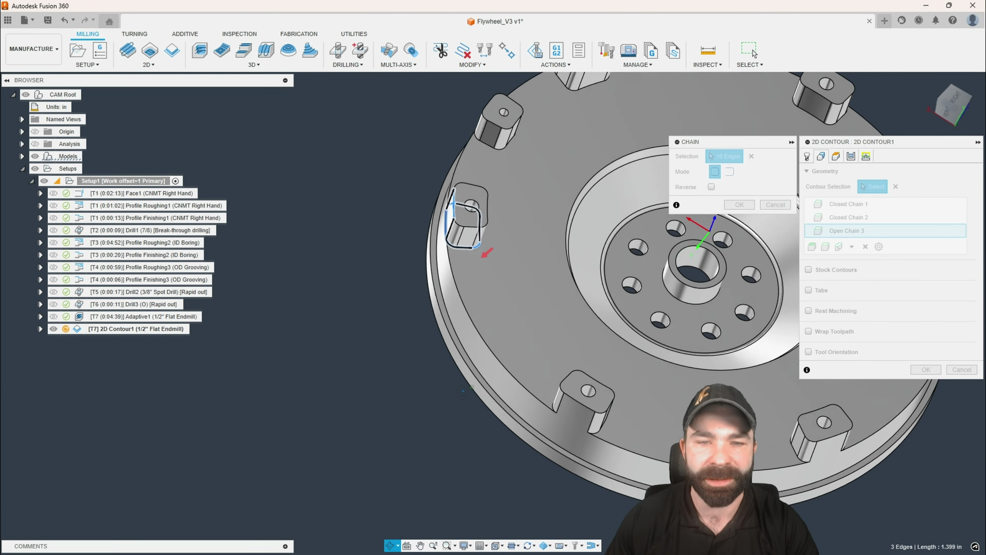
Redo the third lug's selection as an open chain of three base edges around one end of the lug.
{"action": "left_click", "coordinate": [730, 171]}
{"action": "middle_click_drag", "start_coordinate": [489, 160], "coordinate": [517, 163], "text": "shift"}
{"action": "scroll", "coordinate": [540, 234], "scroll_direction": "up", "scroll_amount": 3}
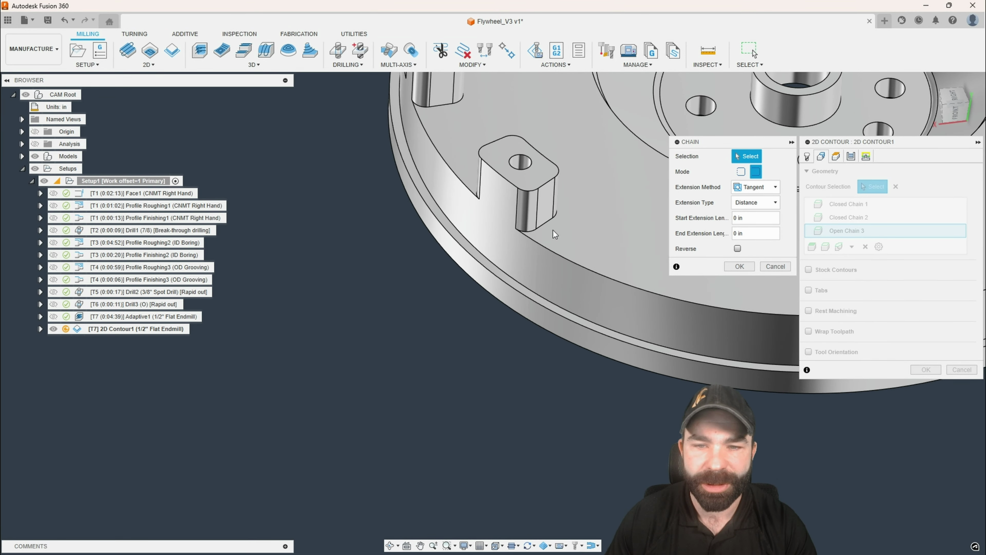
{"action": "left_click", "coordinate": [531, 232]}
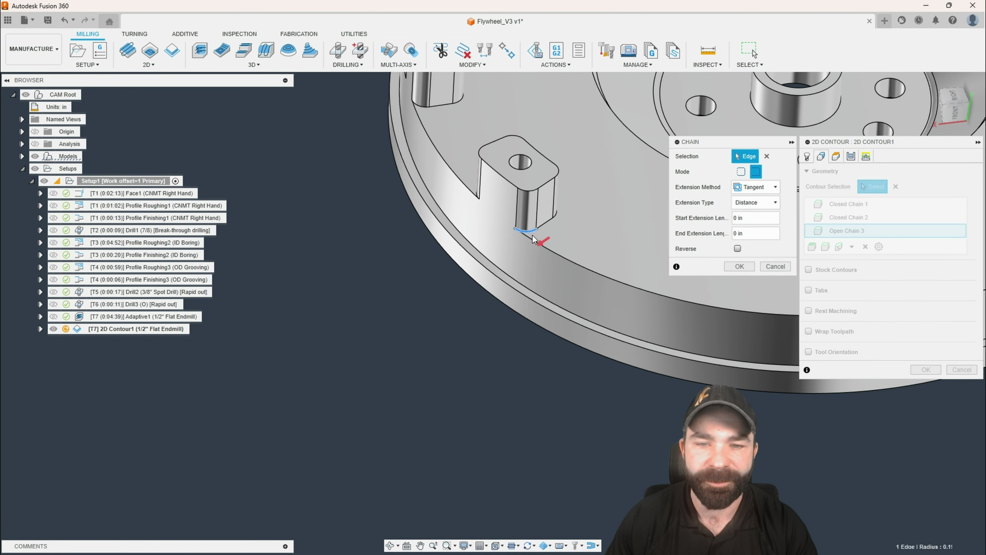
{"action": "left_click", "coordinate": [553, 219]}
{"action": "mouse_move", "coordinate": [556, 218]}
{"action": "middle_mouse_down", "text": "shift"}
{"action": "mouse_move", "coordinate": [529, 247]}
{"action": "mouse_move", "coordinate": [544, 225]}
{"action": "middle_mouse_up", "text": "shift"}
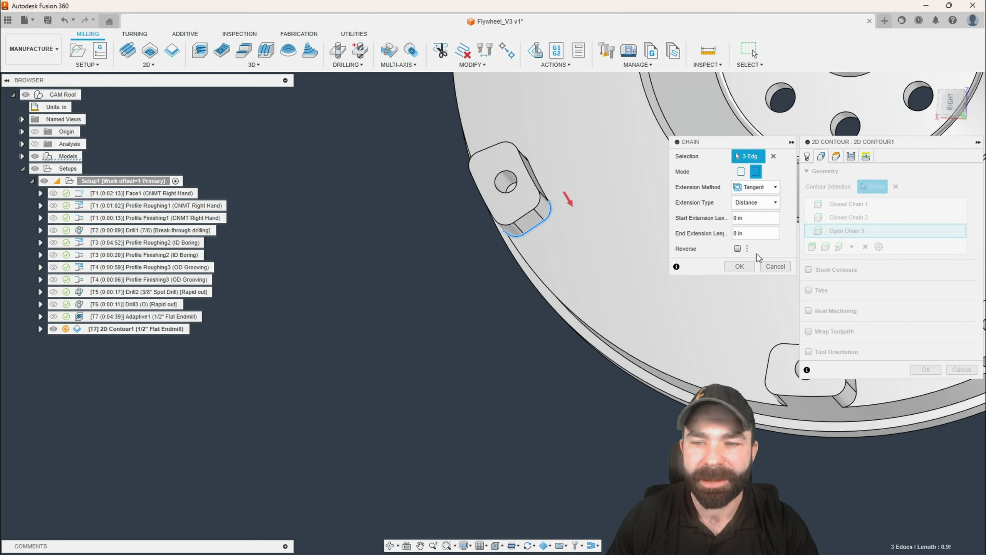
{"action": "left_click", "coordinate": [739, 266]}
Add a second open chain along the base edges at the opposite end of the third lug.
{"action": "middle_click_drag", "start_coordinate": [739, 266], "coordinate": [531, 219], "text": "shift"}
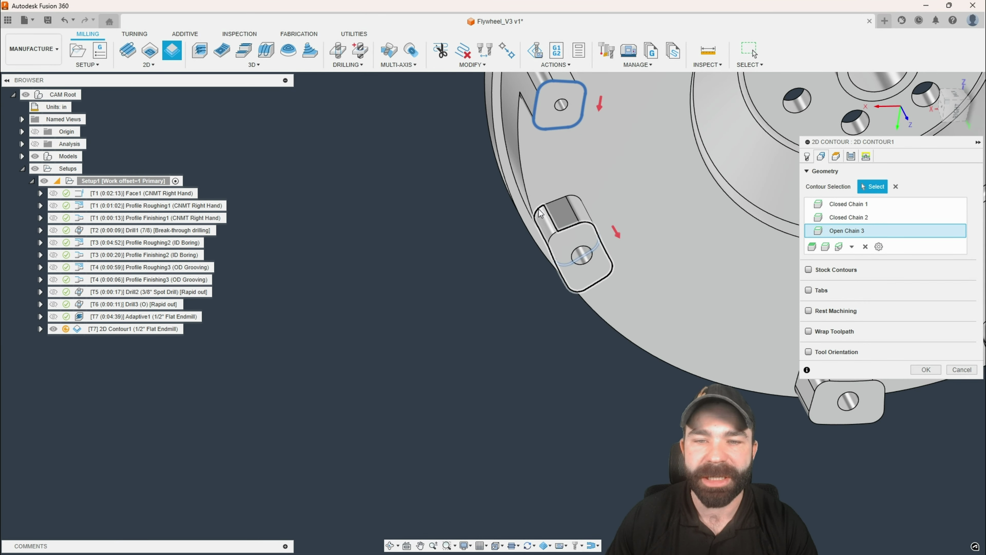
{"action": "left_click", "coordinate": [544, 211]}
{"action": "left_click", "coordinate": [578, 202]}
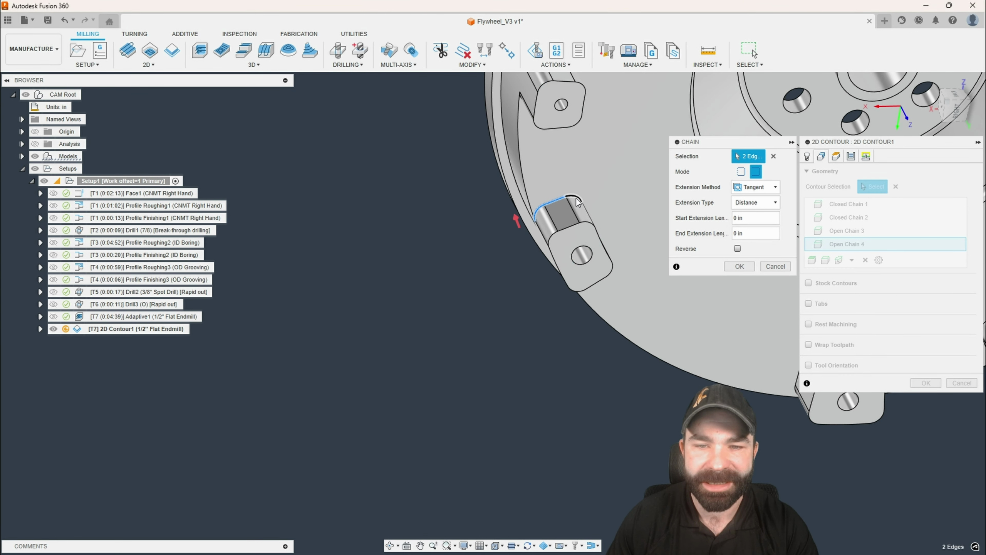
{"action": "left_click", "coordinate": [731, 267]}
{"action": "middle_click_drag", "start_coordinate": [730, 266], "coordinate": [484, 226], "text": "shift"}
{"action": "left_click", "coordinate": [529, 166]}
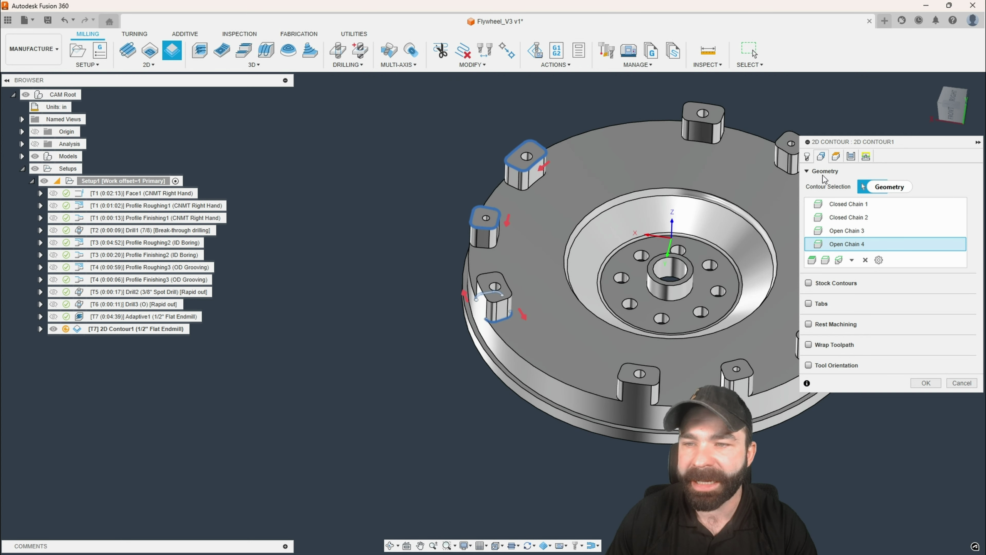
Set the contour's bottom height from a selection of the flat face around the lugs and generate the toolpath.
{"action": "left_click", "coordinate": [836, 155]}
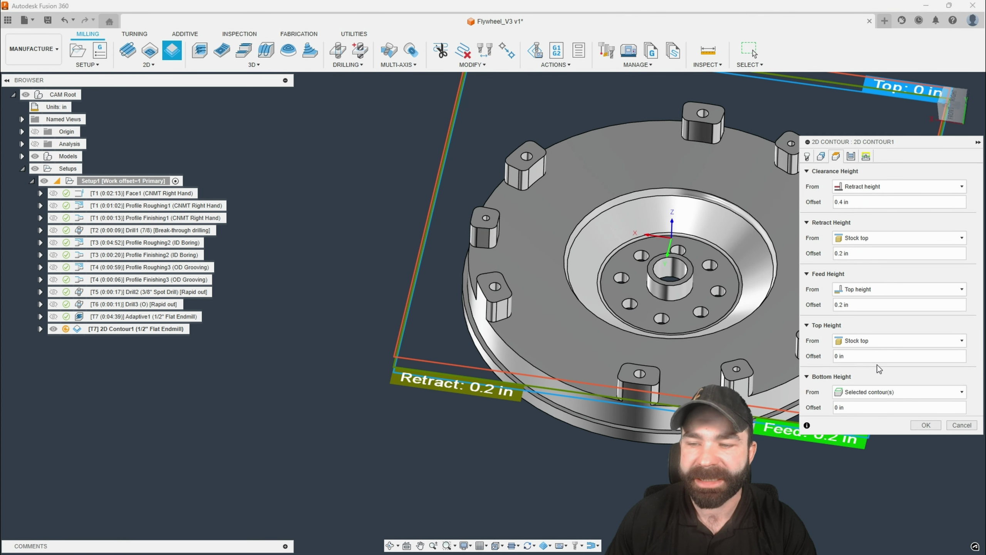
{"action": "left_click", "coordinate": [877, 393]}
{"action": "left_click", "coordinate": [868, 498]}
{"action": "scroll", "coordinate": [583, 345], "scroll_direction": "down", "scroll_amount": 3}
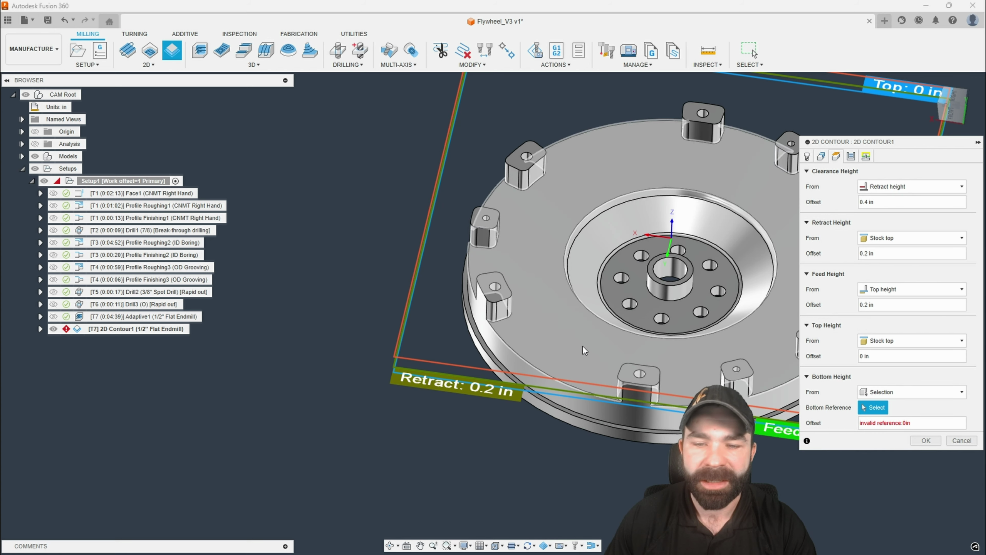
{"action": "left_click", "coordinate": [583, 346]}
{"action": "scroll", "coordinate": [459, 325], "scroll_direction": "up", "scroll_amount": 2}
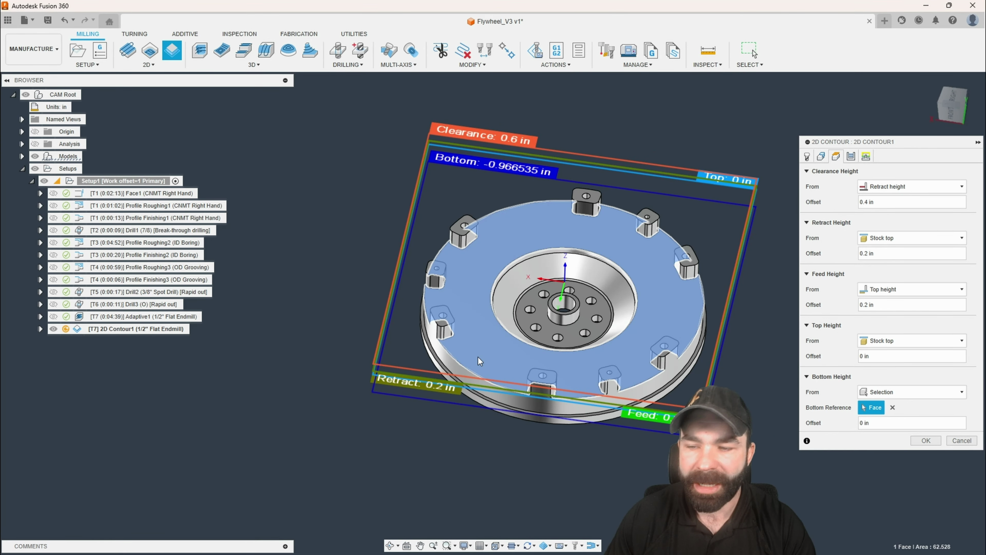
{"action": "left_click", "coordinate": [919, 442]}
Examine the 2D contour toolpath around the three lugs from several angles, including the passes at both ends of the third lug.
{"action": "middle_click_drag", "start_coordinate": [665, 398], "coordinate": [531, 351], "text": "shift"}
{"action": "scroll", "coordinate": [442, 264], "scroll_direction": "up", "scroll_amount": 5}
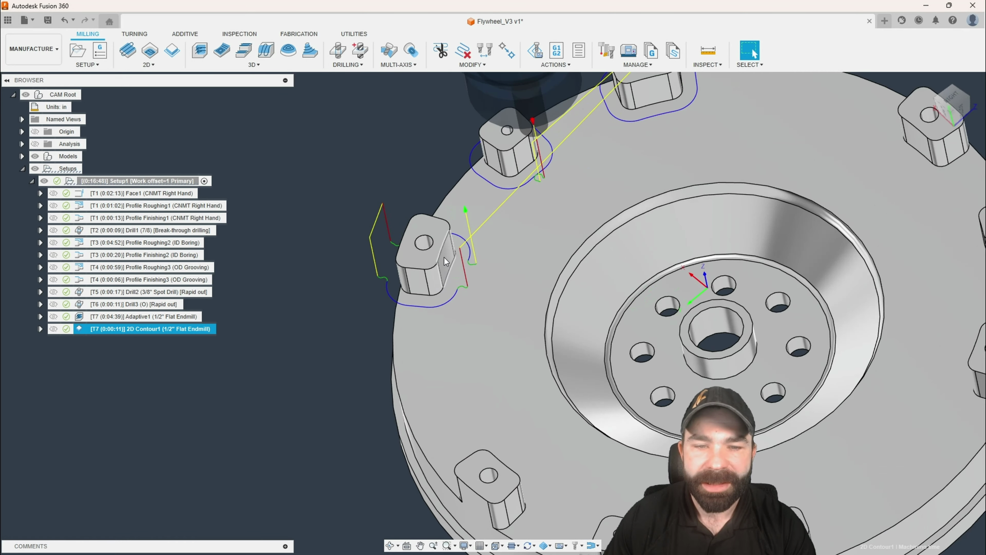
{"action": "left_click", "coordinate": [448, 262]}
{"action": "middle_click_drag", "start_coordinate": [448, 262], "coordinate": [500, 270], "text": "shift"}
{"action": "left_click", "coordinate": [438, 258], "text": "shift"}
{"action": "middle_click_drag", "start_coordinate": [438, 258], "coordinate": [486, 256], "text": "shift"}
{"action": "double_click", "coordinate": [134, 327]}
{"action": "left_click", "coordinate": [133, 327]}
{"action": "middle_click_drag", "start_coordinate": [375, 350], "coordinate": [297, 323], "text": "shift"}
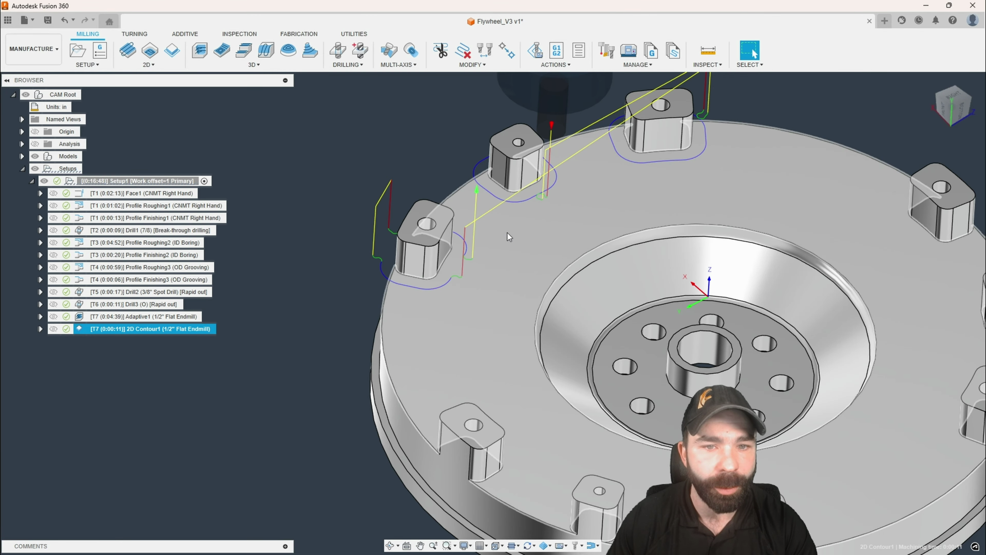
{"action": "scroll", "coordinate": [464, 234], "scroll_direction": "down", "scroll_amount": 3}
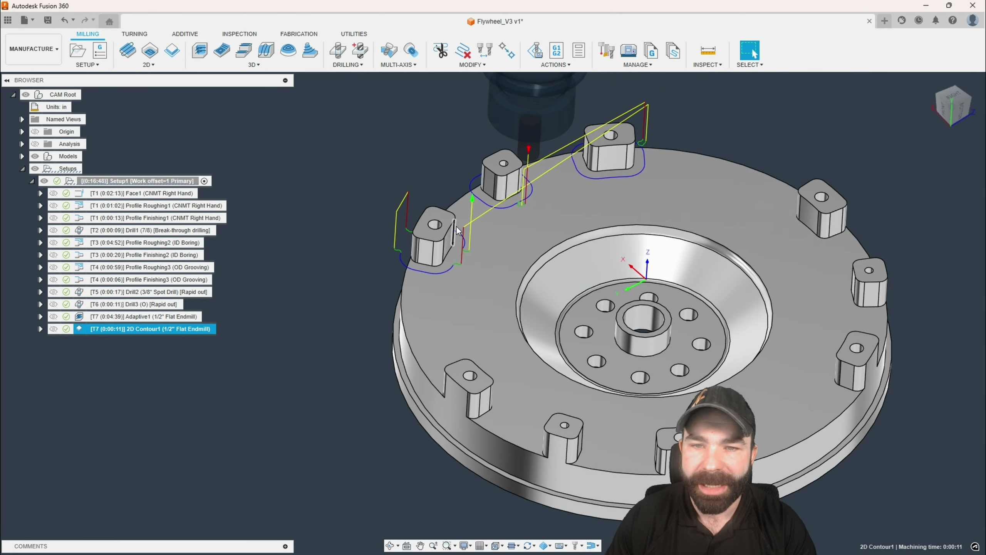
{"action": "middle_click_drag", "start_coordinate": [464, 233], "coordinate": [451, 209], "text": "shift"}
{"action": "scroll", "coordinate": [452, 209], "scroll_direction": "down", "scroll_amount": 2}
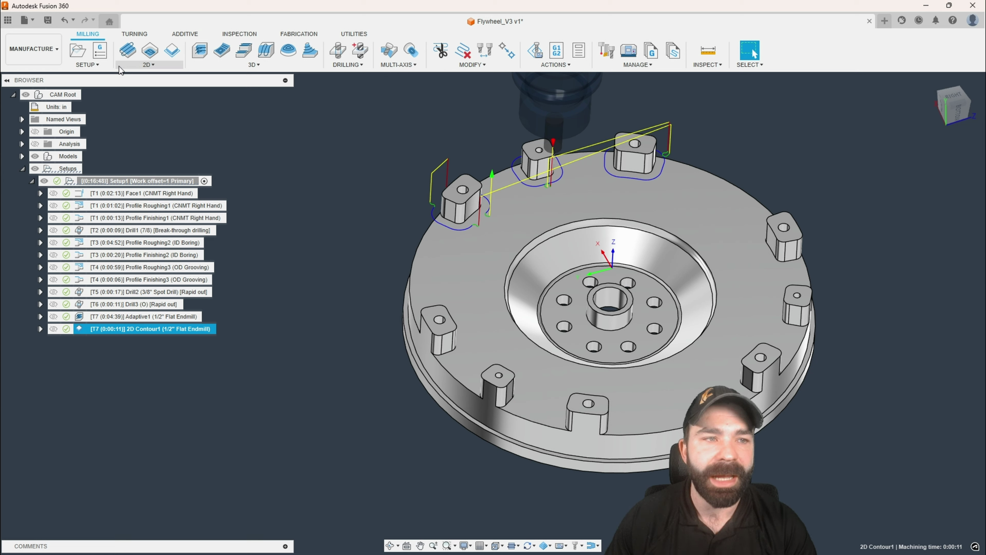
Pattern the 2D contour circularly about the central bore's axis with 3 instances over 360 degrees.
{"action": "left_click", "coordinate": [88, 65]}
{"action": "left_click", "coordinate": [94, 107]}
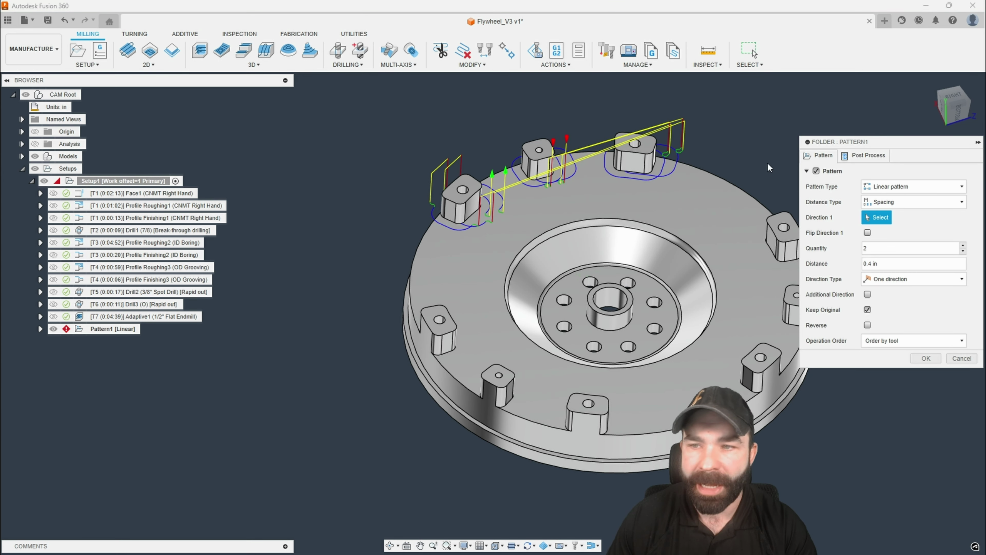
{"action": "left_click", "coordinate": [909, 186]}
{"action": "left_click", "coordinate": [893, 202]}
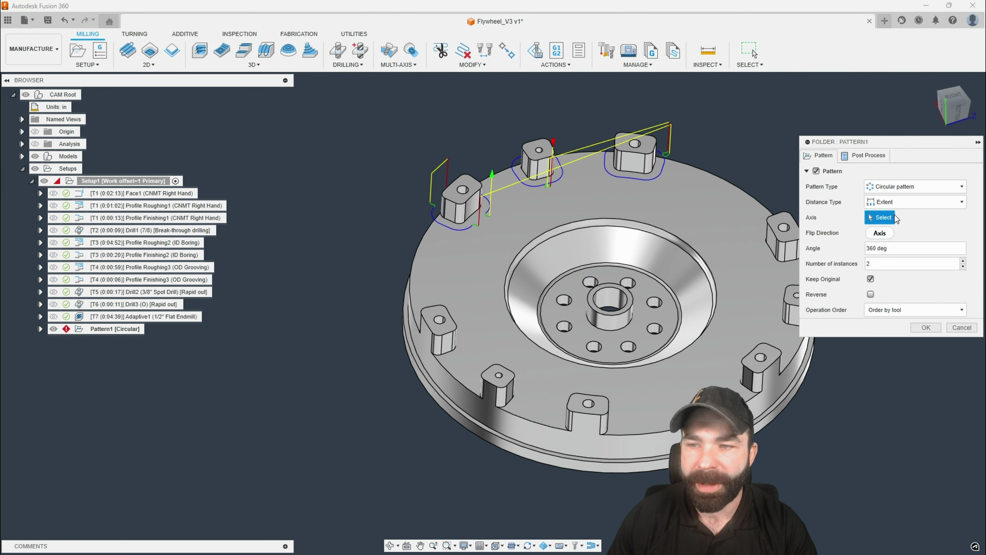
{"action": "left_click", "coordinate": [618, 300]}
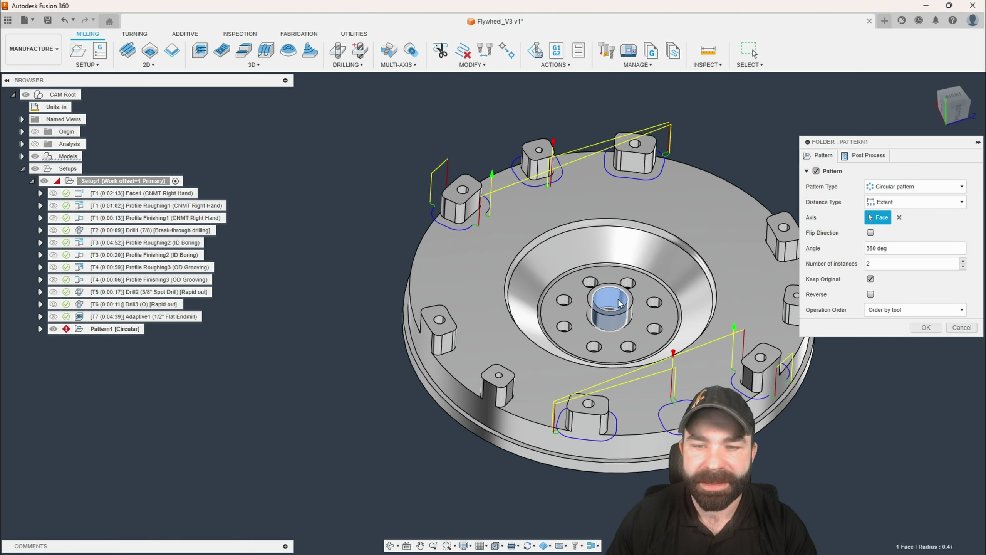
{"action": "left_click", "coordinate": [964, 262]}
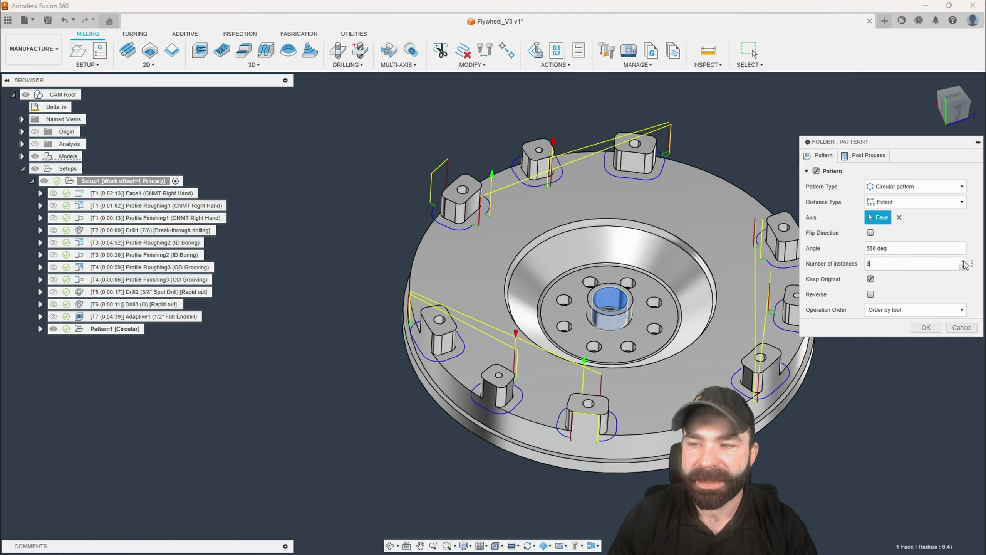
{"action": "scroll", "coordinate": [491, 276], "scroll_direction": "down", "scroll_amount": 2}
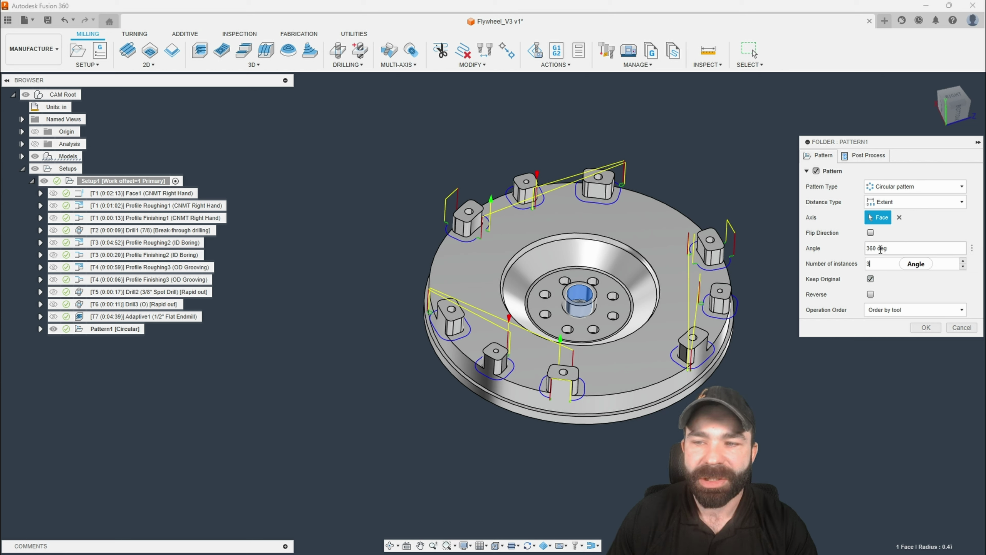
{"action": "left_click", "coordinate": [925, 330]}
{"action": "middle_click_drag", "start_coordinate": [630, 305], "coordinate": [634, 326], "text": "shift"}
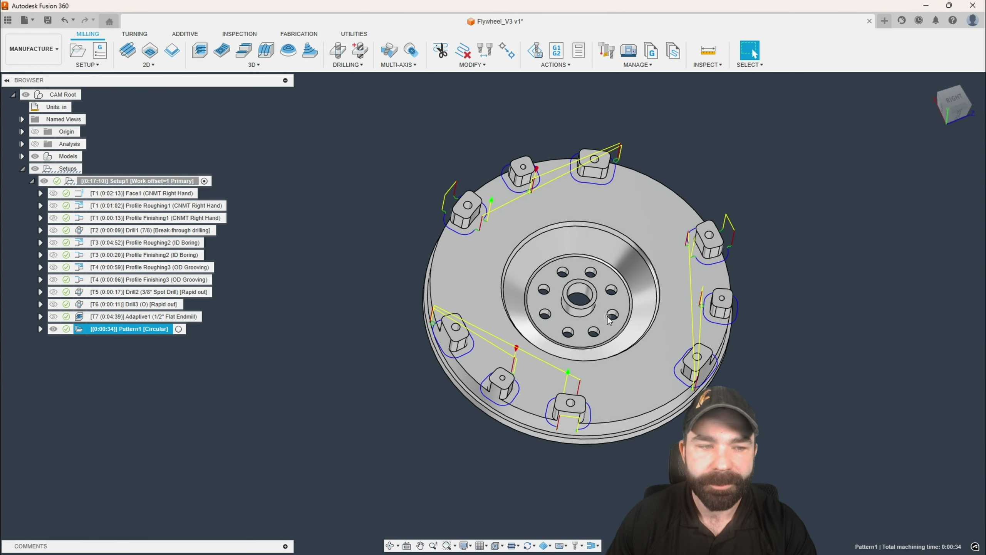
Move the spot drilling and lug hole drilling operations into the circular pattern folder, expand it, and regenerate the adaptive operation.
{"action": "left_click", "coordinate": [128, 304]}
{"action": "left_click", "coordinate": [114, 291], "text": "shift"}
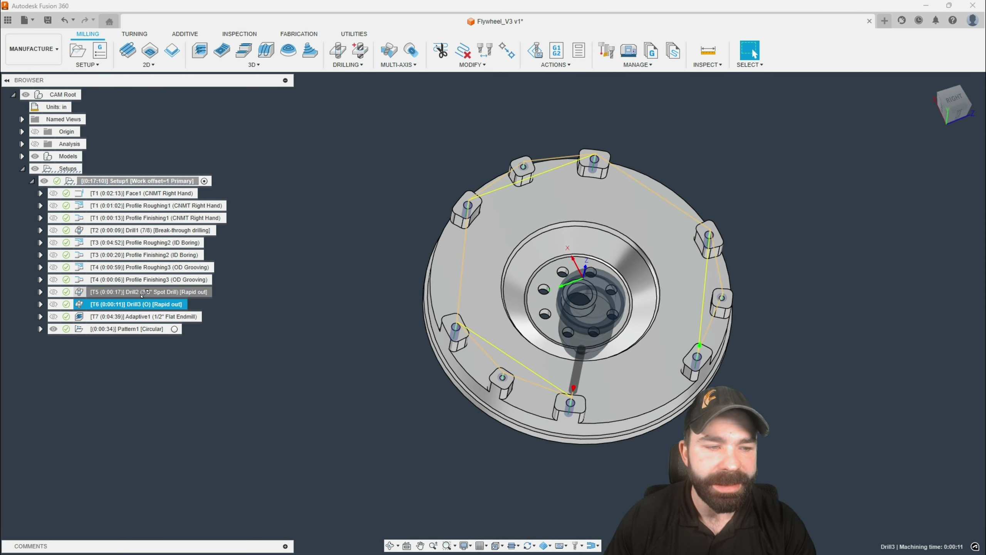
{"action": "left_click_drag", "start_coordinate": [104, 293], "coordinate": [109, 330]}
{"action": "left_click", "coordinate": [40, 304]}
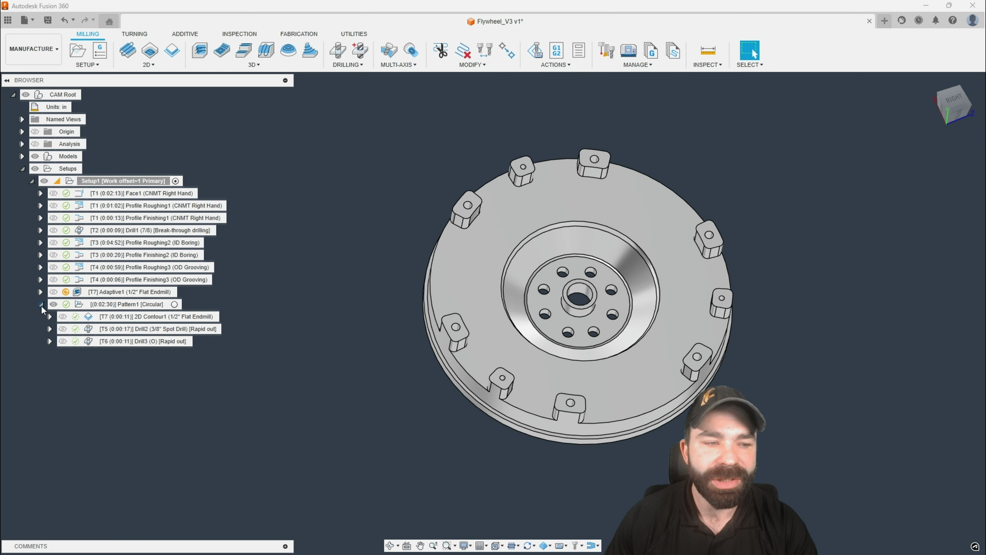
{"action": "left_click", "coordinate": [87, 291]}
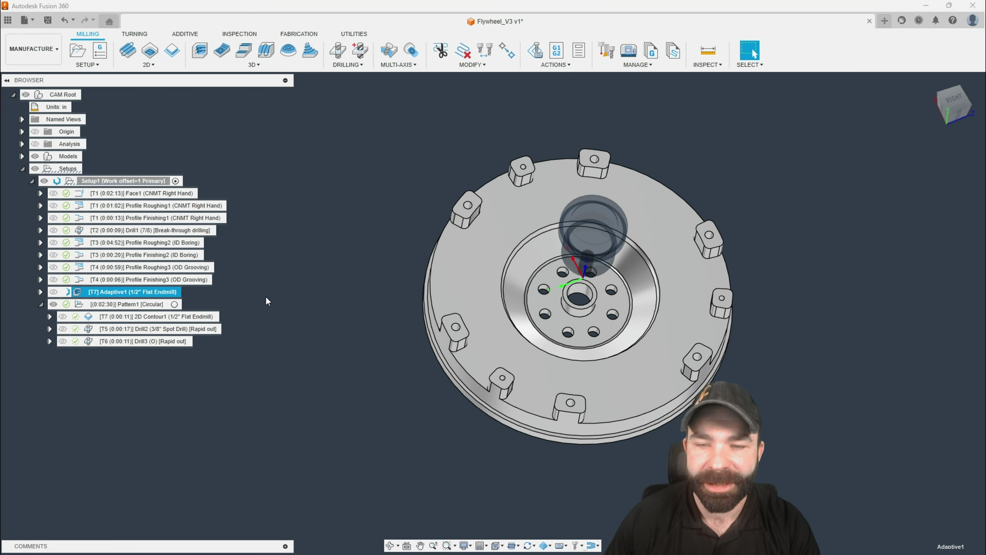
Examine the circular pattern's contour and drilling toolpaths around all the lugs.
{"action": "left_click", "coordinate": [167, 316]}
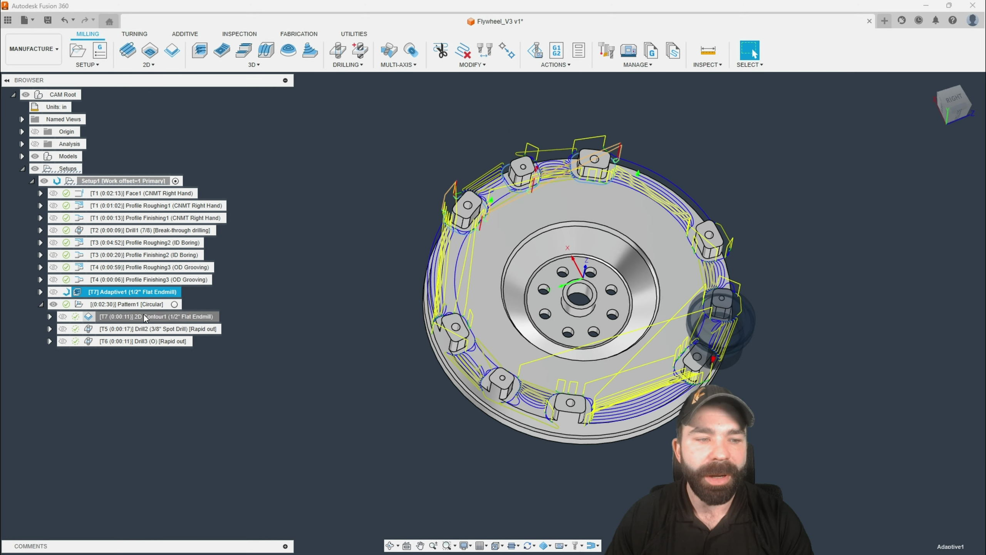
{"action": "left_click", "coordinate": [118, 305]}
{"action": "middle_click_drag", "start_coordinate": [351, 355], "coordinate": [376, 349], "text": "shift"}
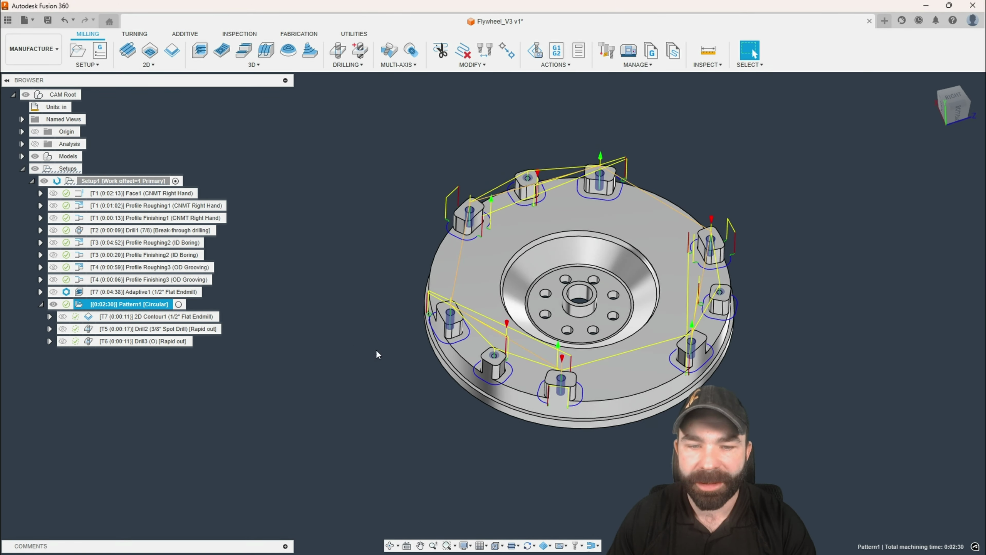
{"action": "scroll", "coordinate": [443, 332], "scroll_direction": "up", "scroll_amount": 5}
{"action": "scroll", "coordinate": [473, 310], "scroll_direction": "down", "scroll_amount": 5}
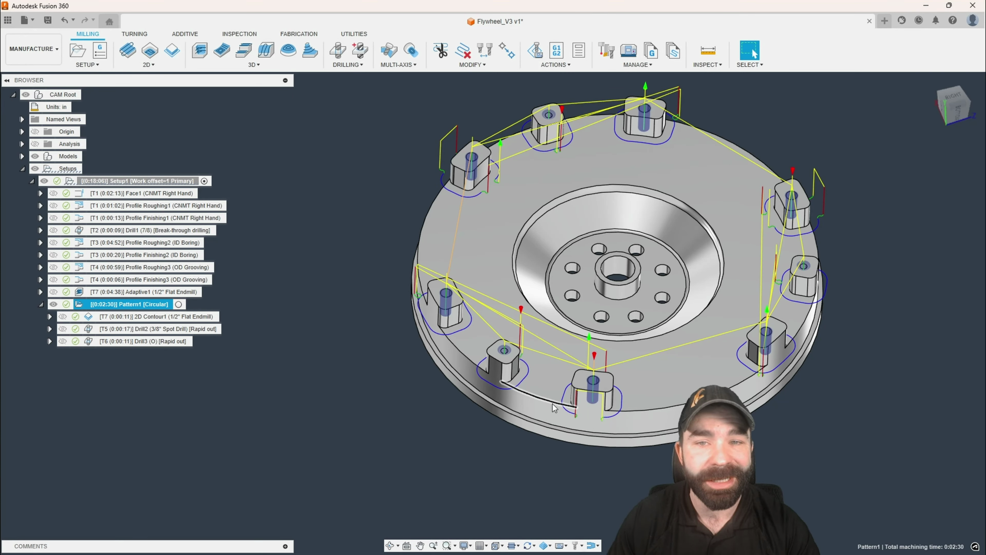
{"action": "left_click", "coordinate": [414, 385]}
Replace the spot drilling hole selection with the two outer holes of one three-lug group, turning off Select Same Diameter.
{"action": "left_click", "coordinate": [93, 329]}
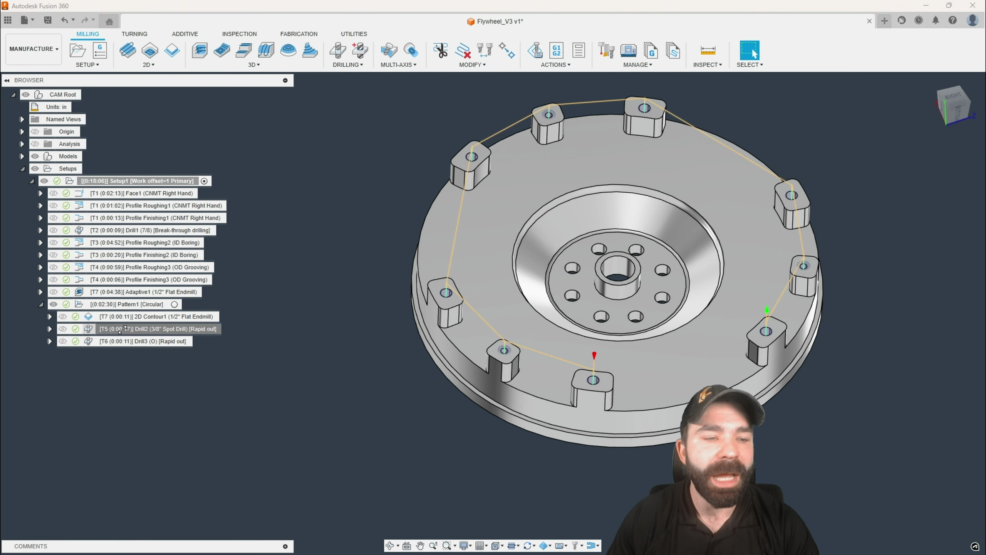
{"action": "double_click", "coordinate": [91, 328]}
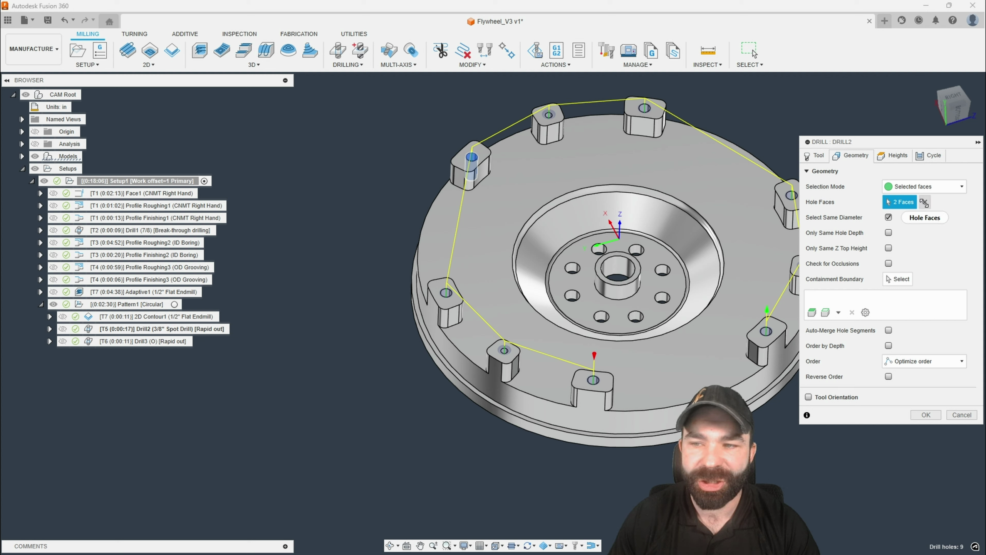
{"action": "left_click", "coordinate": [926, 202]}
{"action": "scroll", "coordinate": [475, 150], "scroll_direction": "up", "scroll_amount": 2}
{"action": "left_click", "coordinate": [471, 159]}
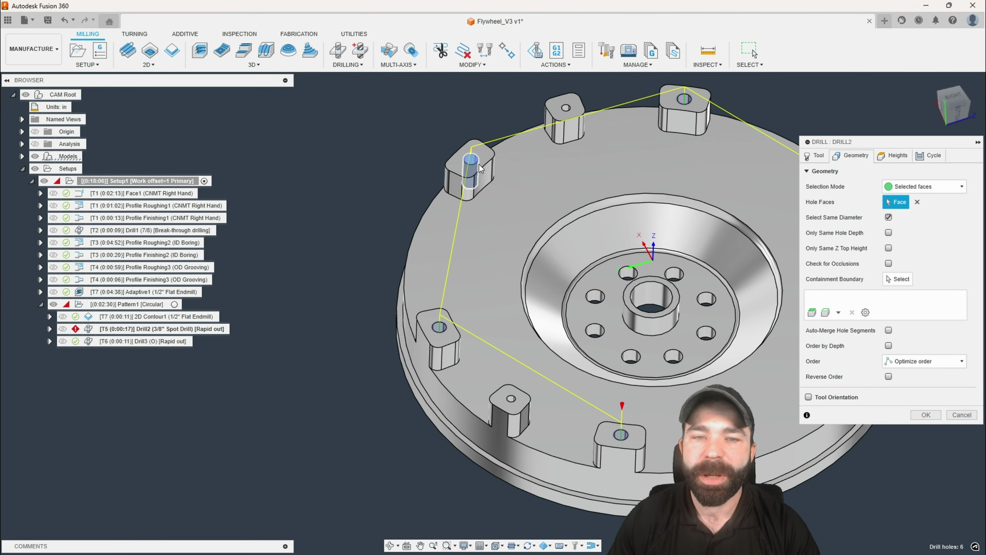
{"action": "left_click", "coordinate": [889, 218]}
{"action": "left_click", "coordinate": [681, 124]}
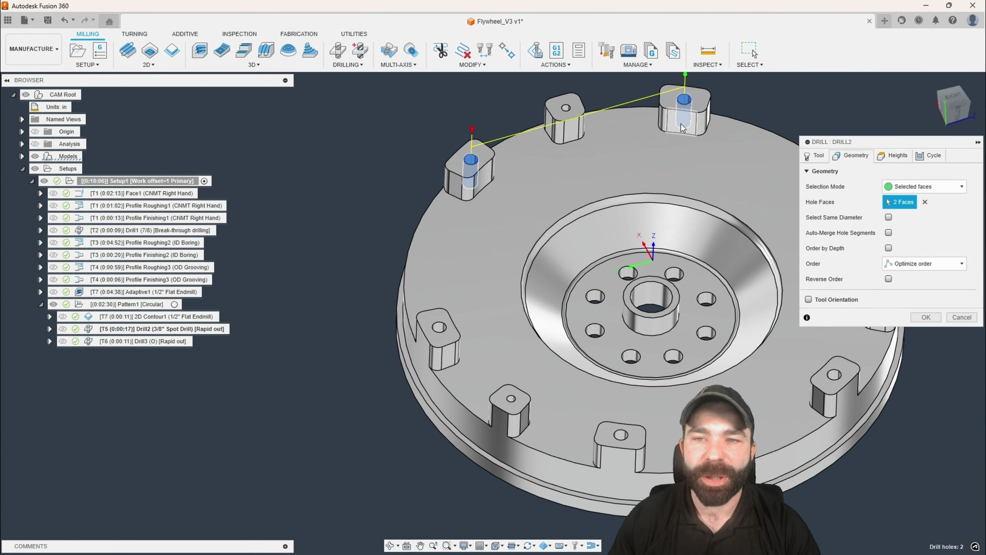
{"action": "scroll", "coordinate": [458, 240], "scroll_direction": "down", "scroll_amount": 2}
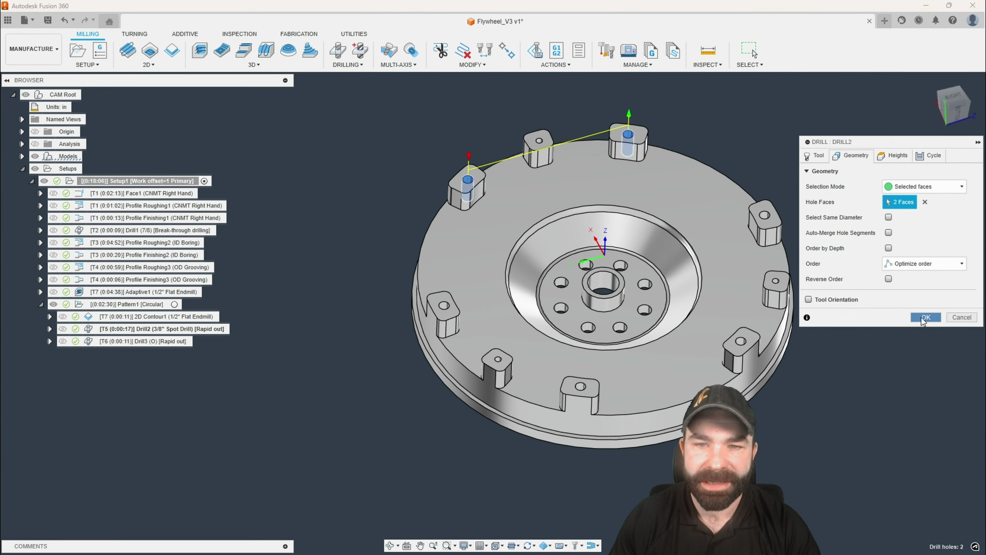
{"action": "left_click", "coordinate": [926, 317]}
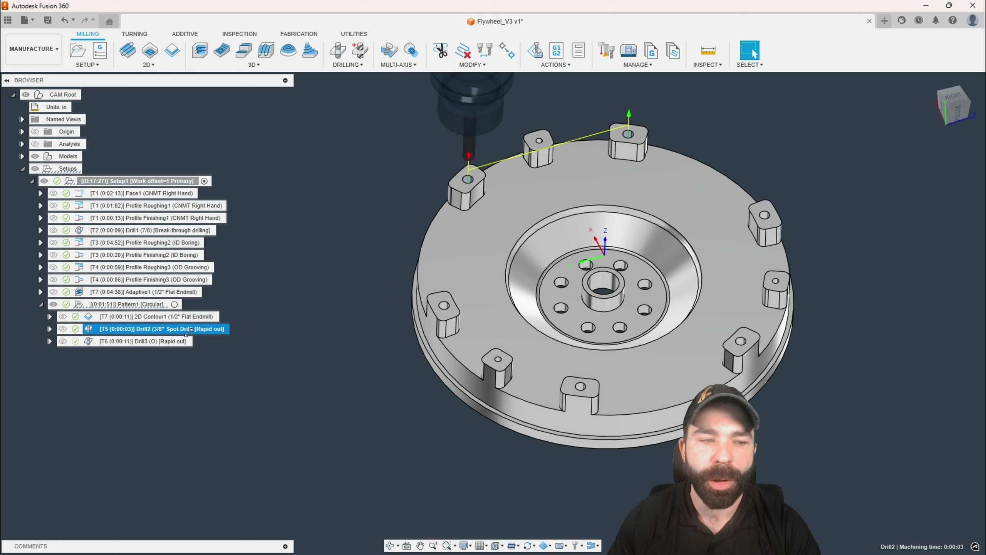
Compare the circular pattern's toolpaths with the separate lug hole drilling and spot drilling toolpaths.
{"action": "left_click", "coordinate": [140, 305]}
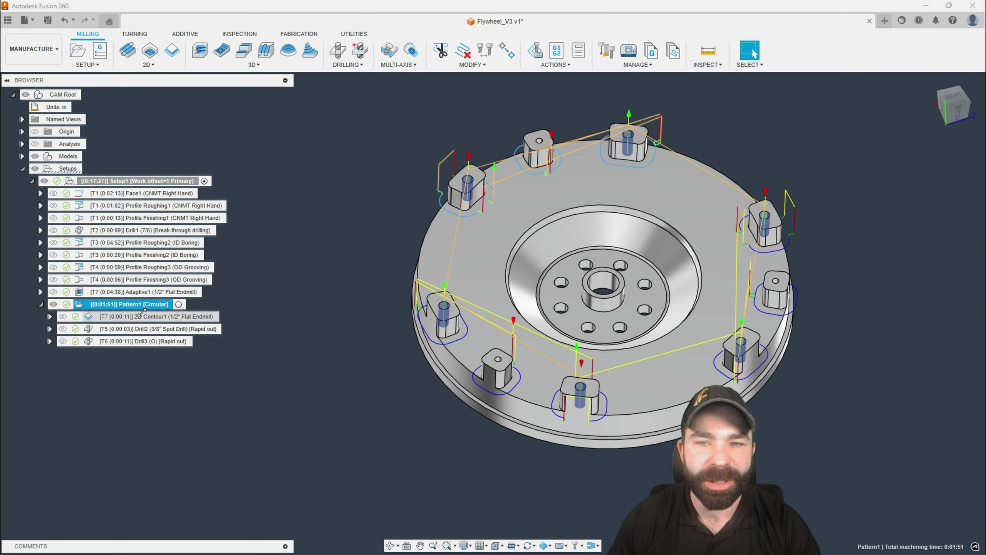
{"action": "left_click", "coordinate": [130, 341]}
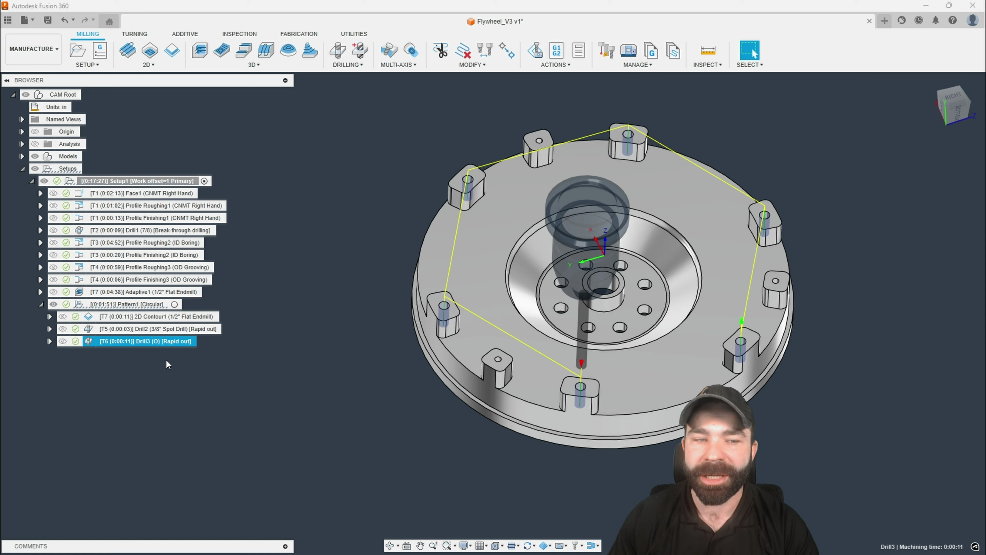
{"action": "left_click", "coordinate": [146, 329]}
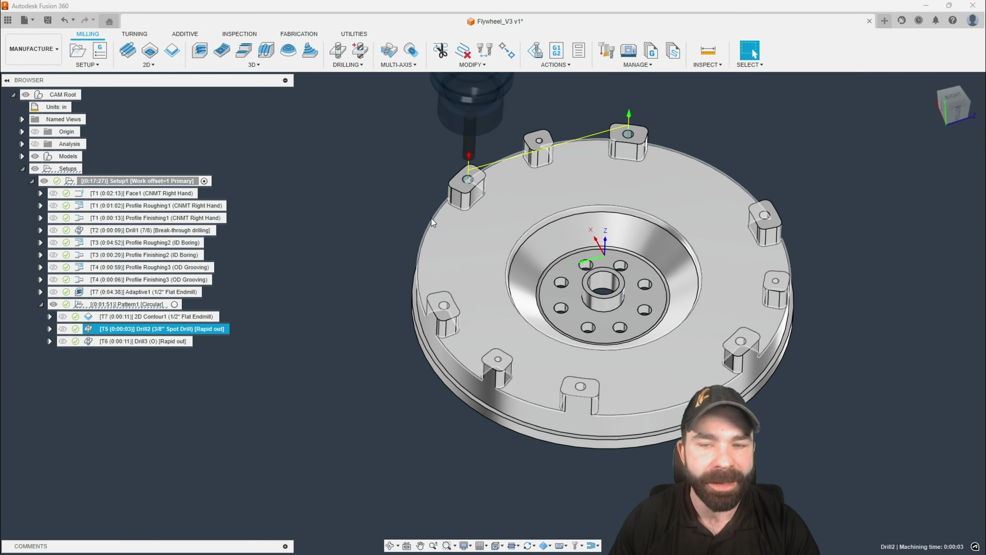
{"action": "left_click", "coordinate": [332, 290]}
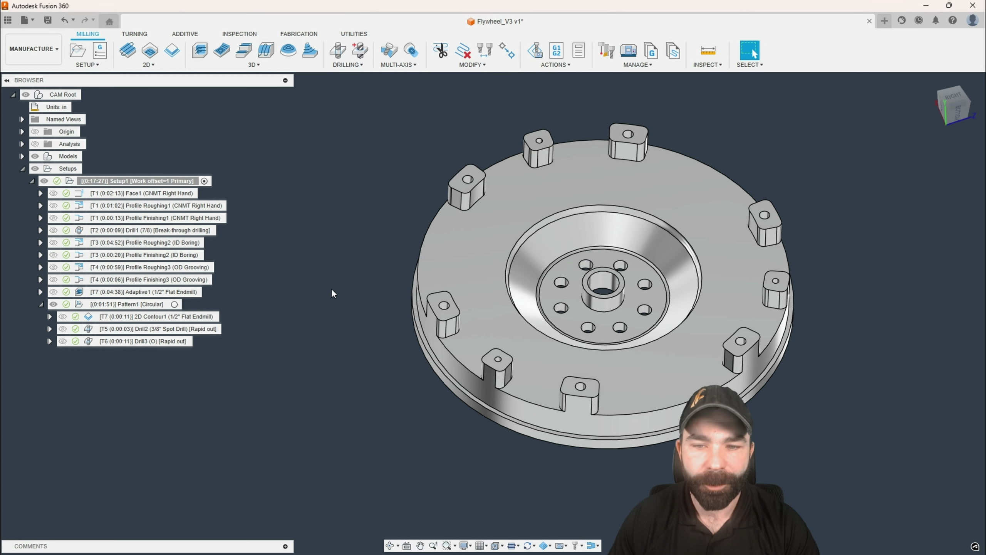
{"action": "middle_click_drag", "start_coordinate": [332, 290], "coordinate": [494, 238], "text": "shift"}
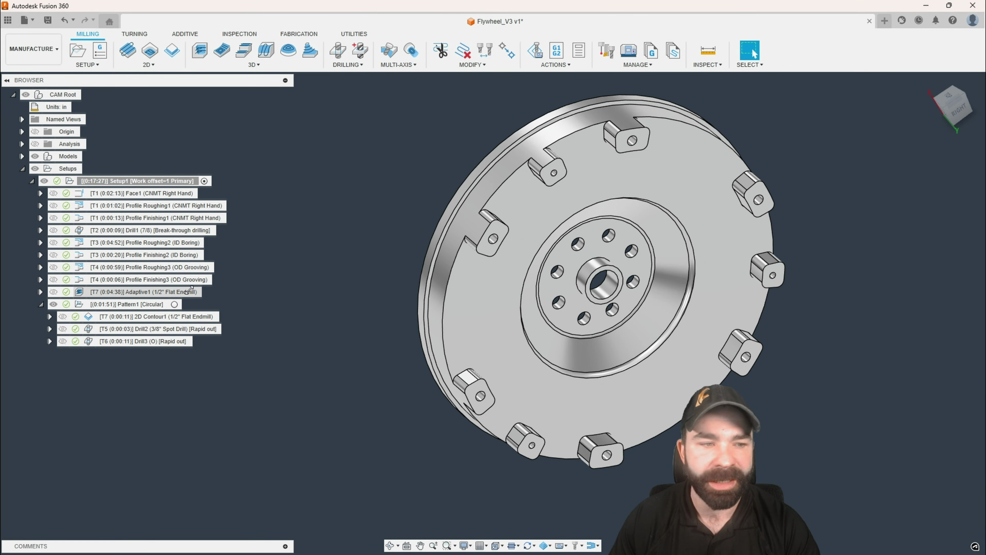
{"action": "left_click", "coordinate": [41, 305]}
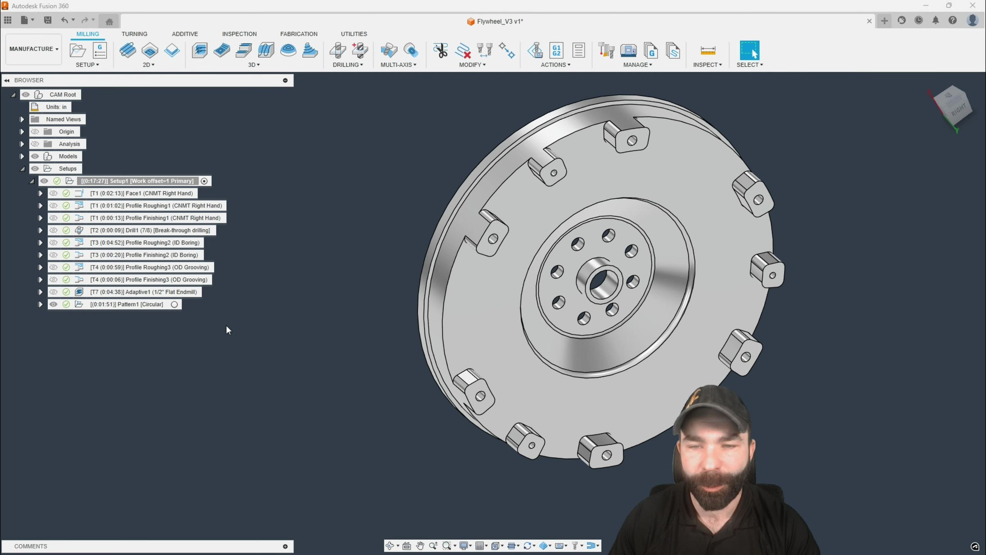
{"action": "left_click", "coordinate": [40, 305]}
Limit the lug hole drilling operation to the two outer holes of the same three-lug group, with Select Same Diameter off.
{"action": "double_click", "coordinate": [115, 342]}
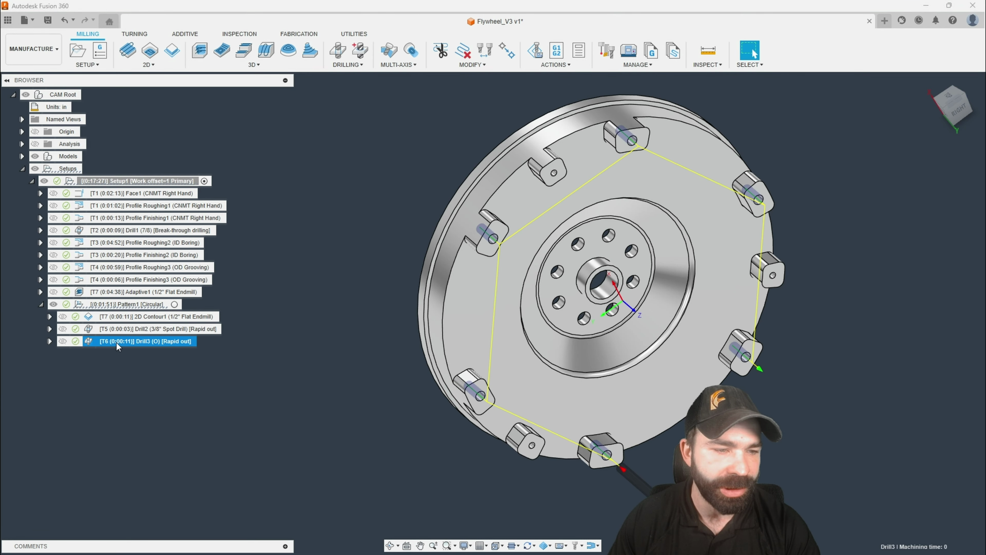
{"action": "left_click", "coordinate": [854, 155]}
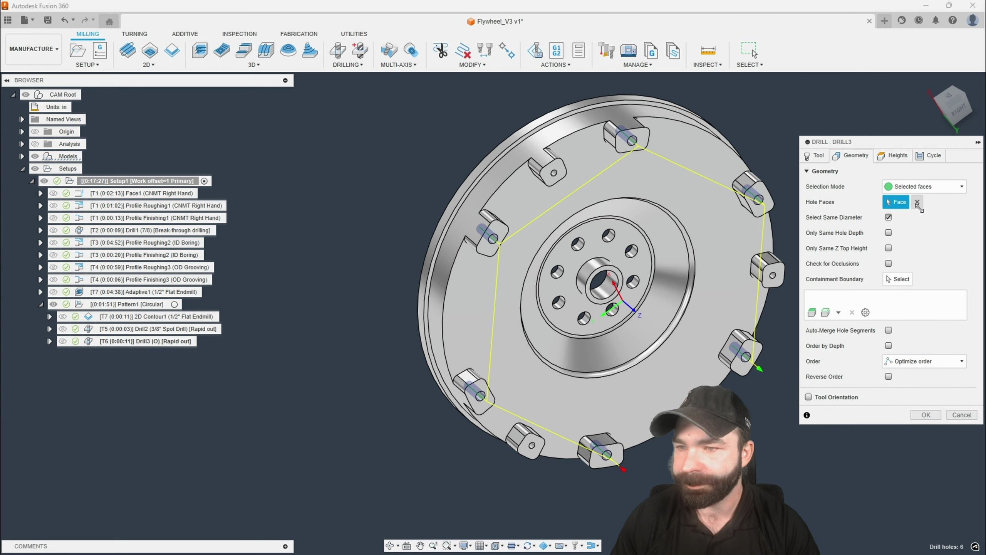
{"action": "left_click", "coordinate": [909, 202]}
{"action": "scroll", "coordinate": [495, 235], "scroll_direction": "up", "scroll_amount": 2}
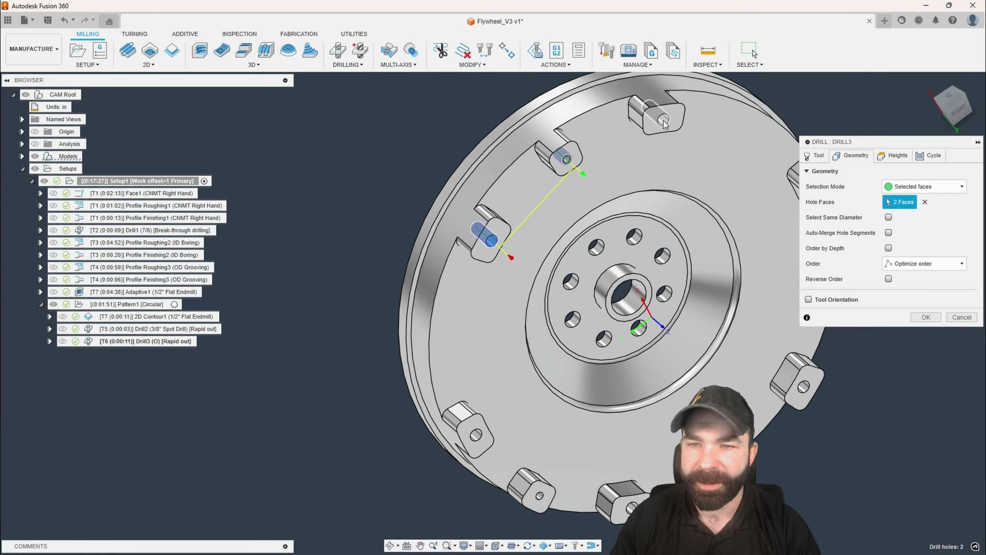
{"action": "left_click", "coordinate": [570, 161]}
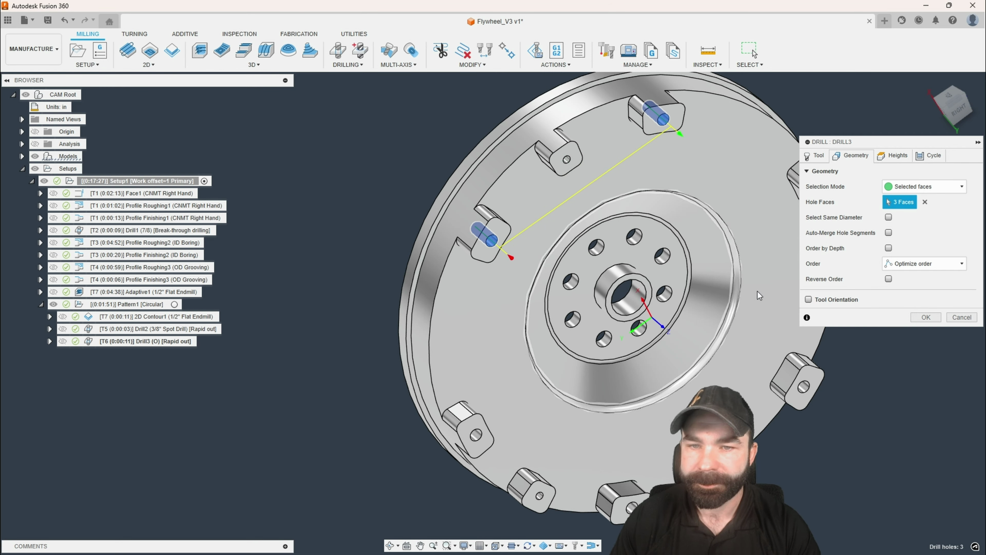
{"action": "left_click", "coordinate": [927, 317]}
Add the middle lug's hole to the spot drilling operation and display the updated toolpaths of the circular pattern.
{"action": "double_click", "coordinate": [92, 328]}
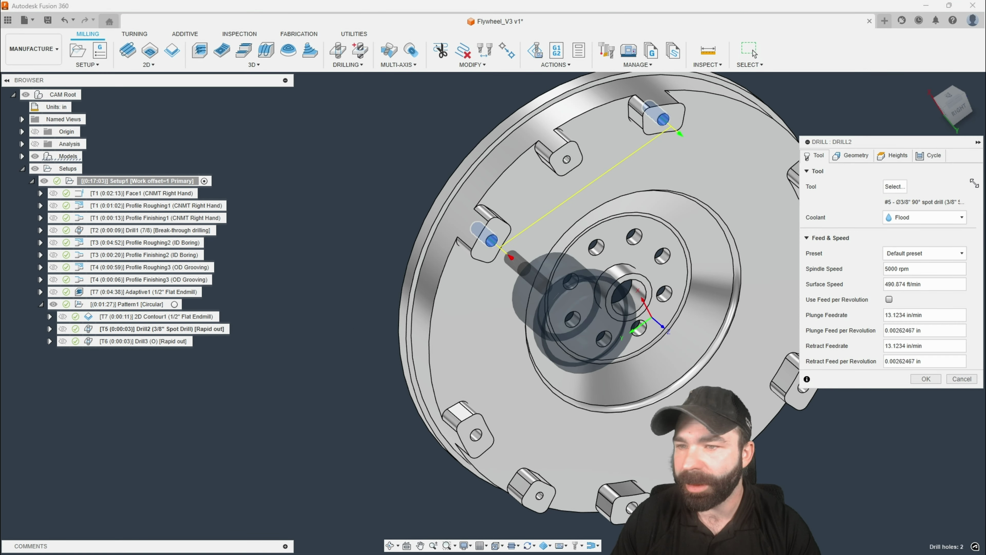
{"action": "left_click", "coordinate": [861, 159]}
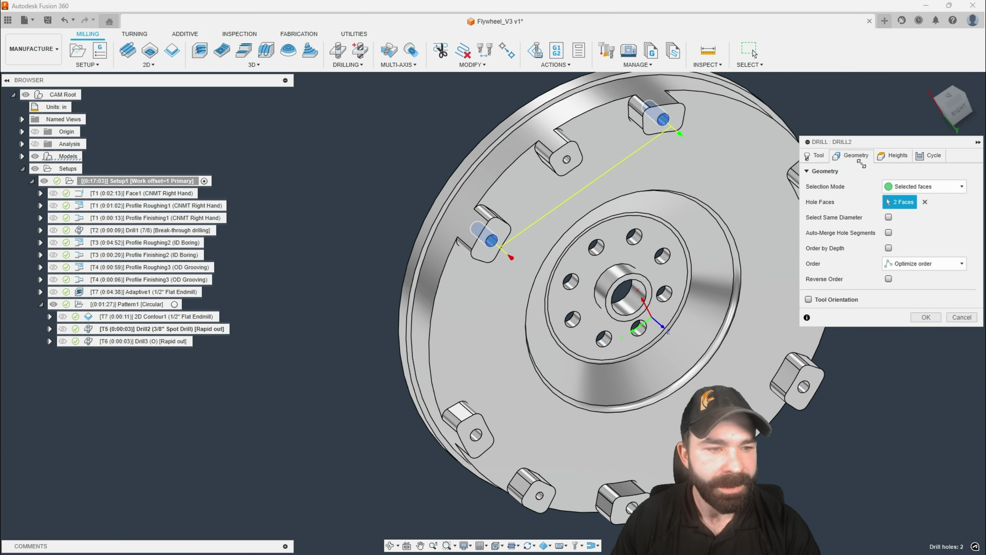
{"action": "left_click", "coordinate": [897, 156]}
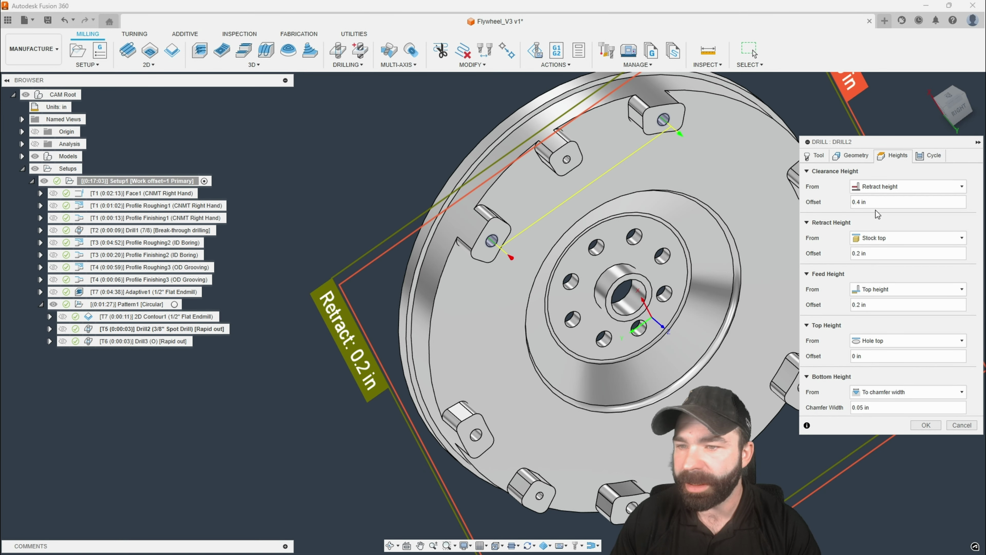
{"action": "left_click", "coordinate": [854, 155]}
{"action": "scroll", "coordinate": [564, 160], "scroll_direction": "up", "scroll_amount": 2}
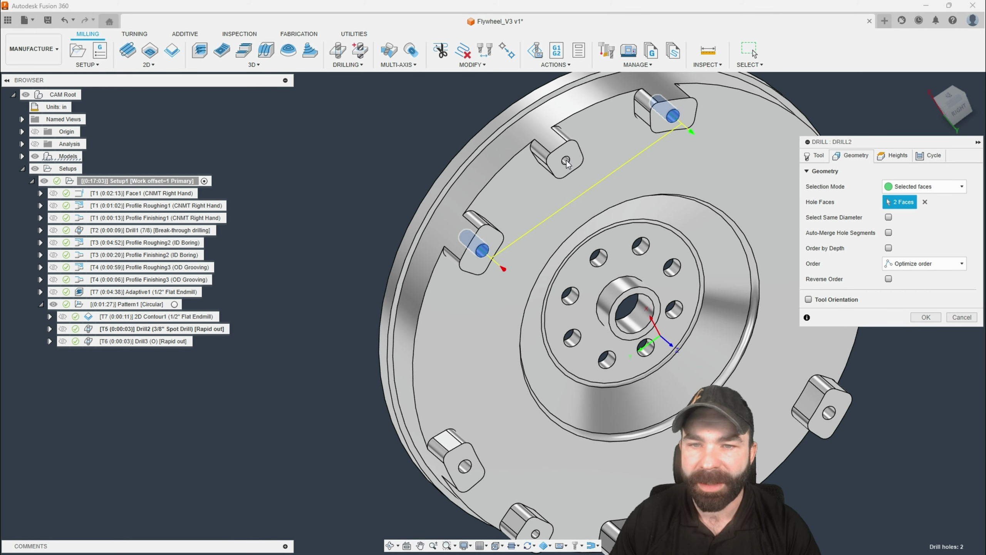
{"action": "left_click", "coordinate": [566, 162]}
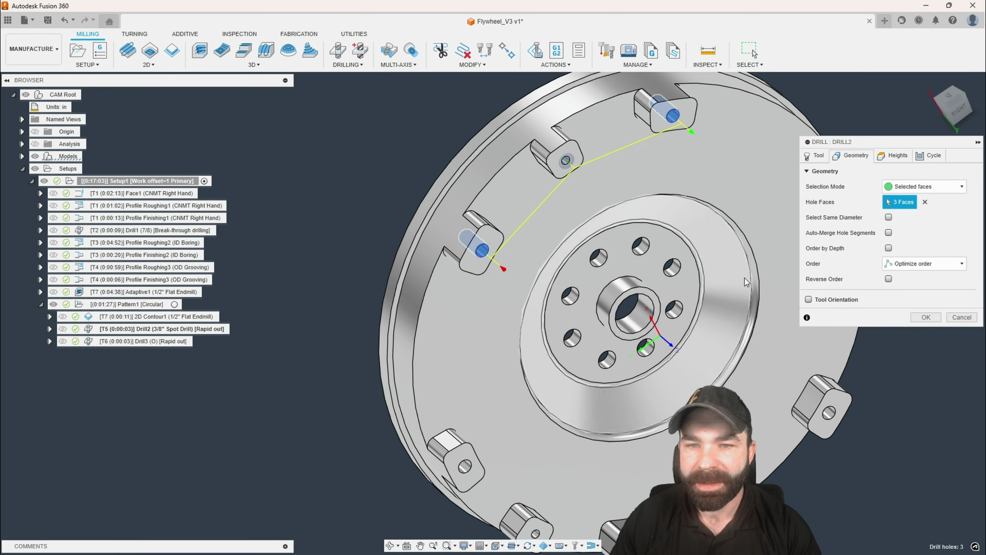
{"action": "left_click", "coordinate": [926, 317]}
{"action": "scroll", "coordinate": [468, 239], "scroll_direction": "down", "scroll_amount": 3}
{"action": "left_click", "coordinate": [128, 304]}
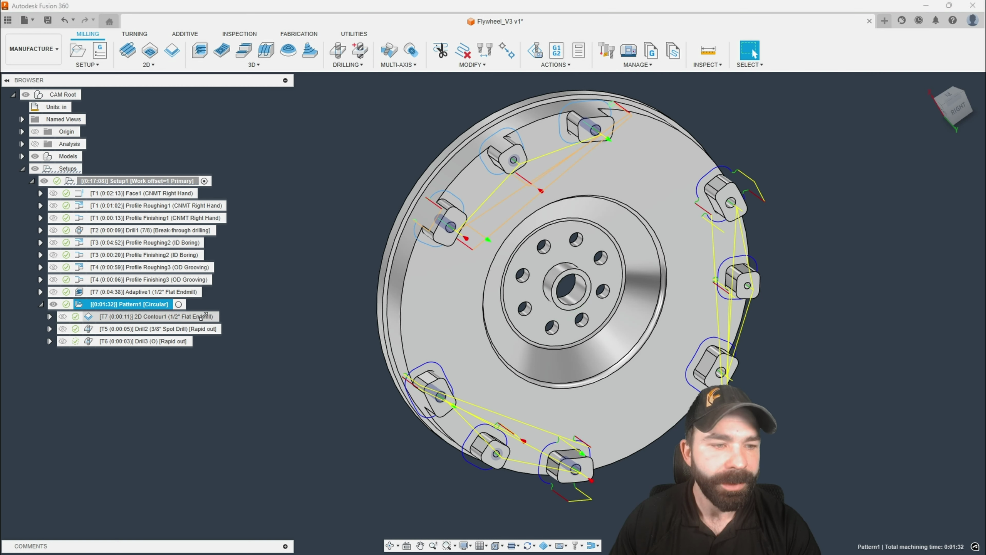
{"action": "scroll", "coordinate": [325, 246], "scroll_direction": "down", "scroll_amount": 2}
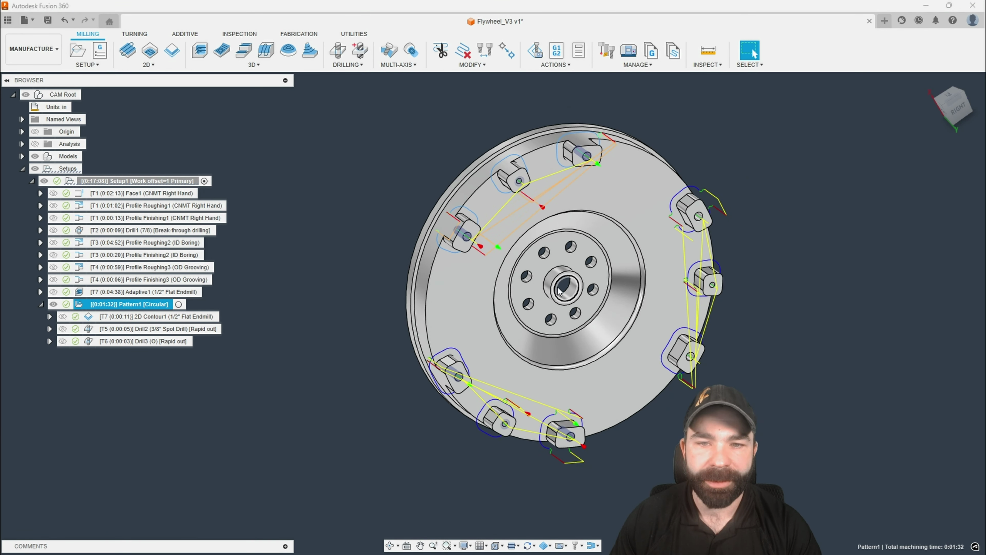
{"action": "left_click", "coordinate": [155, 181]}
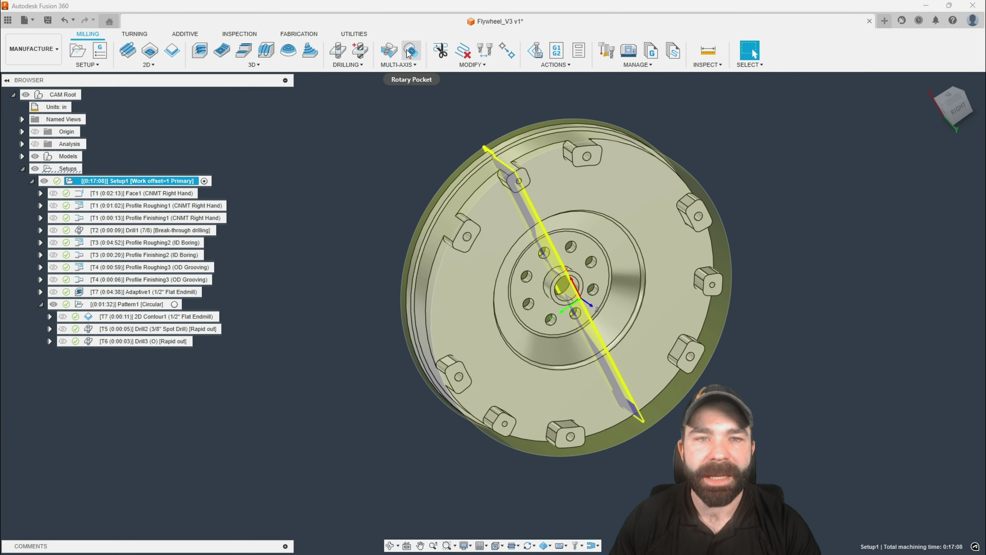
{"action": "left_click", "coordinate": [536, 50]}
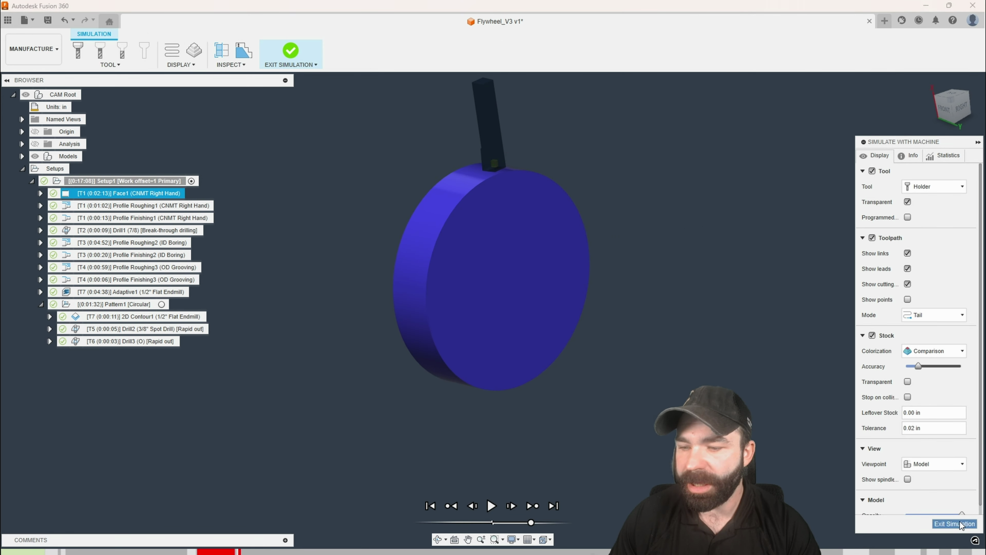
{"action": "left_click", "coordinate": [959, 524]}
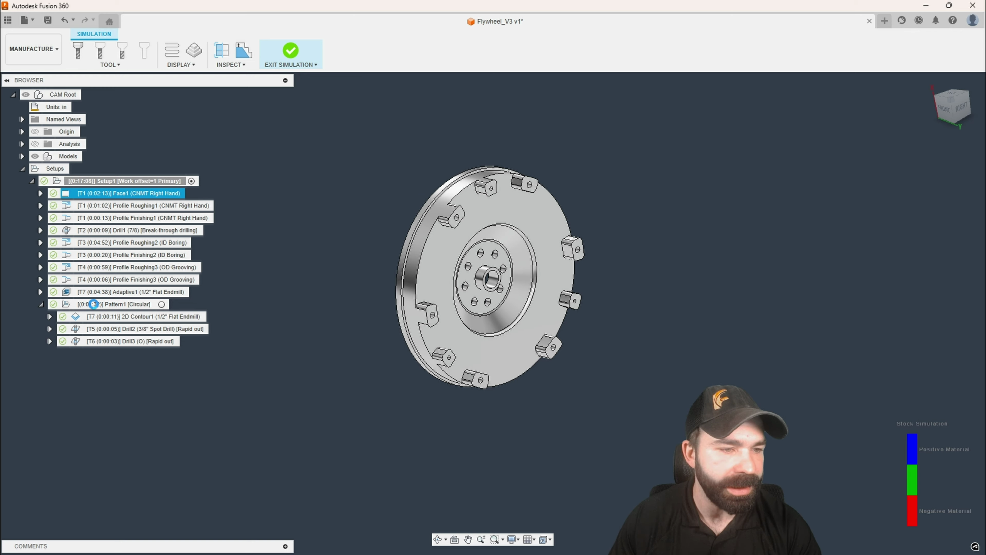
Simulate the circular pattern with the machine and check the contouring, spot drilling and drilling on all the lugs.
{"action": "left_click", "coordinate": [127, 308]}
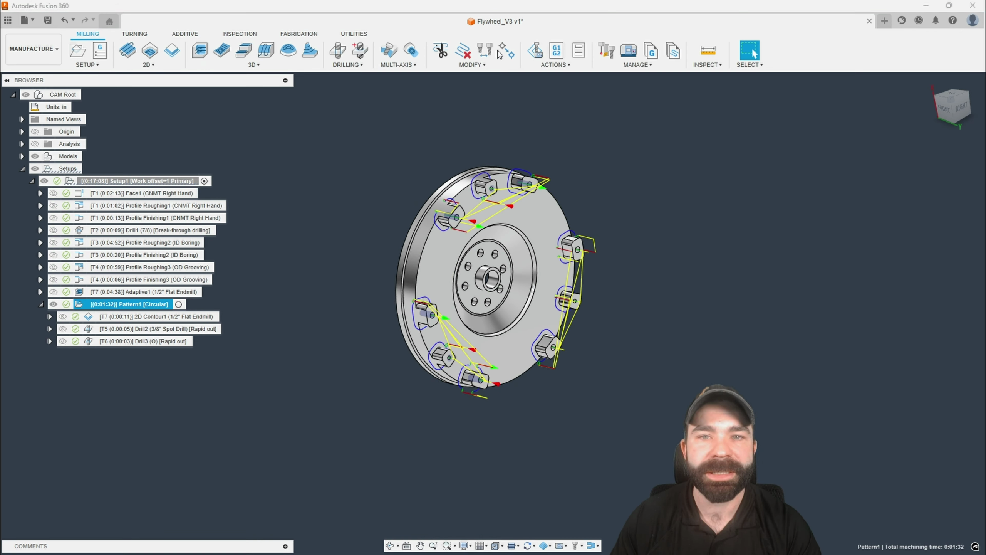
{"action": "left_click", "coordinate": [538, 52]}
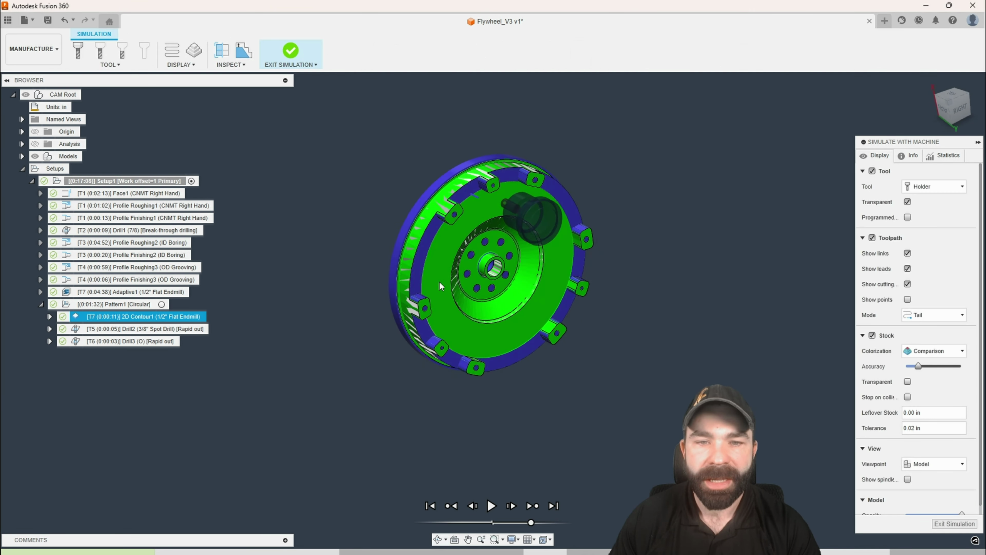
{"action": "scroll", "coordinate": [390, 242], "scroll_direction": "up", "scroll_amount": 3}
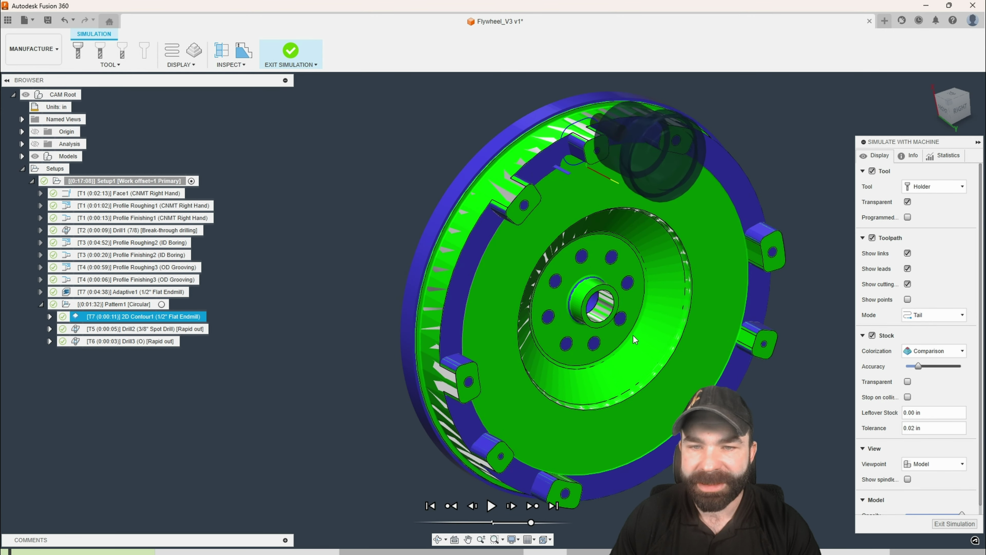
{"action": "left_click", "coordinate": [497, 510]}
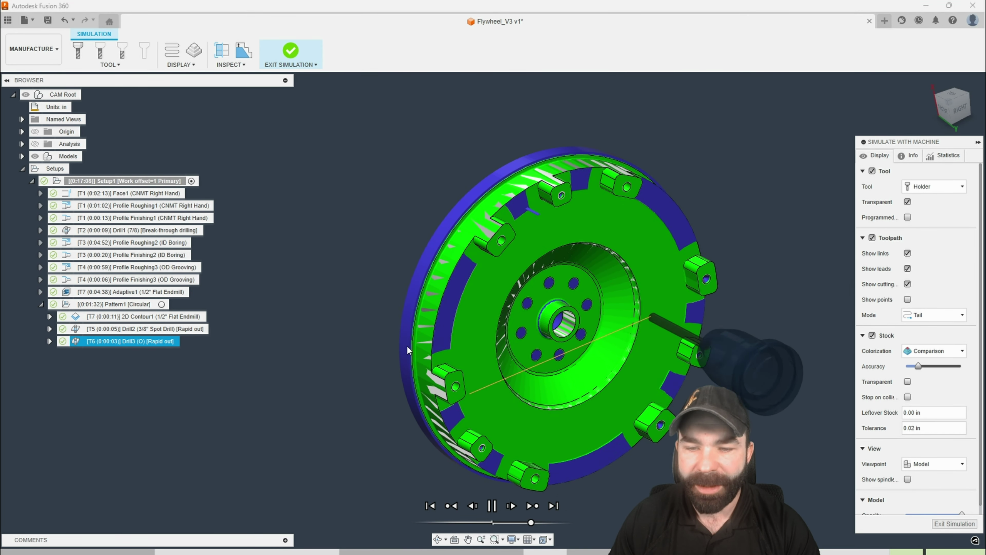
{"action": "scroll", "coordinate": [407, 347], "scroll_direction": "down", "scroll_amount": 1}
{"action": "scroll", "coordinate": [485, 419], "scroll_direction": "up", "scroll_amount": 2}
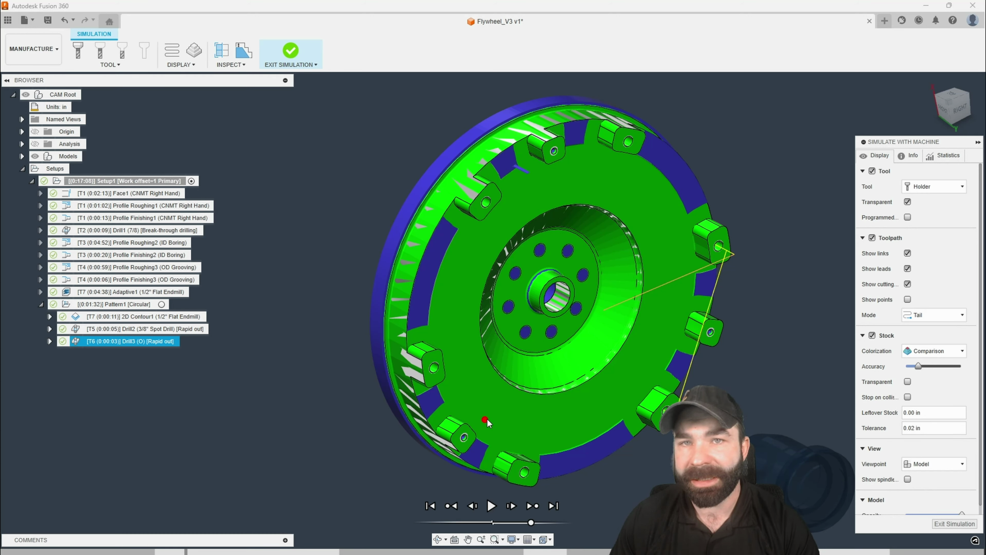
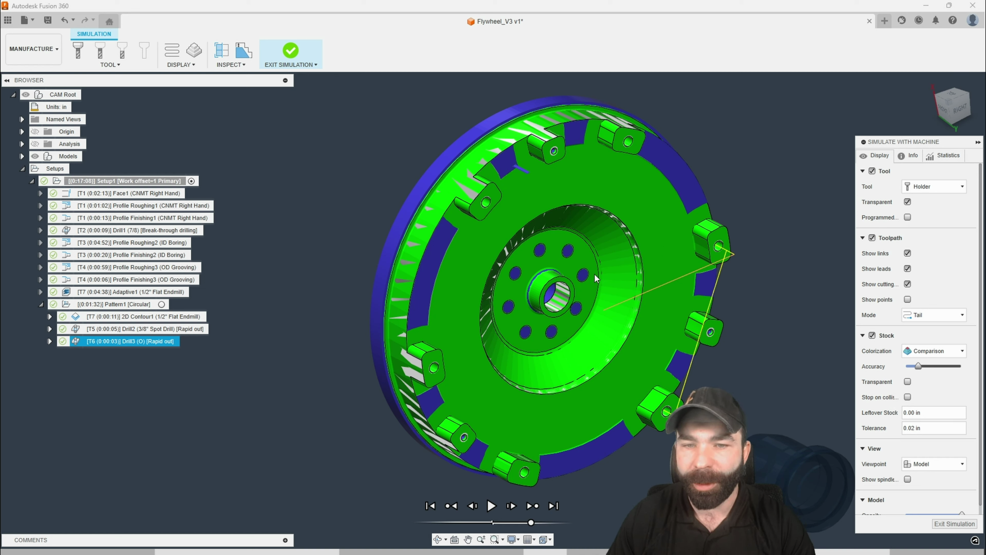
Exit the machine simulation and clear the selection of the circular pattern.
{"action": "left_click", "coordinate": [947, 525]}
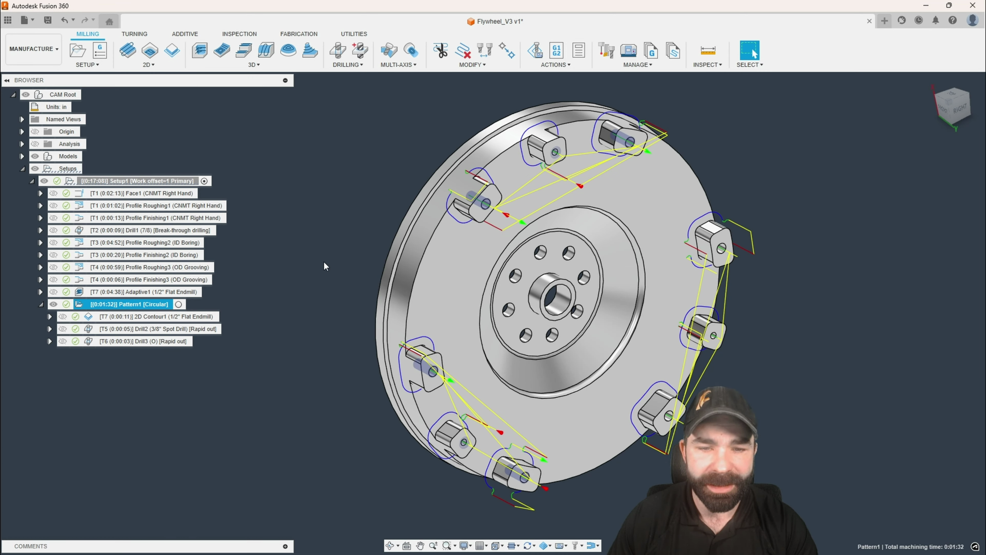
{"action": "left_click", "coordinate": [336, 185]}
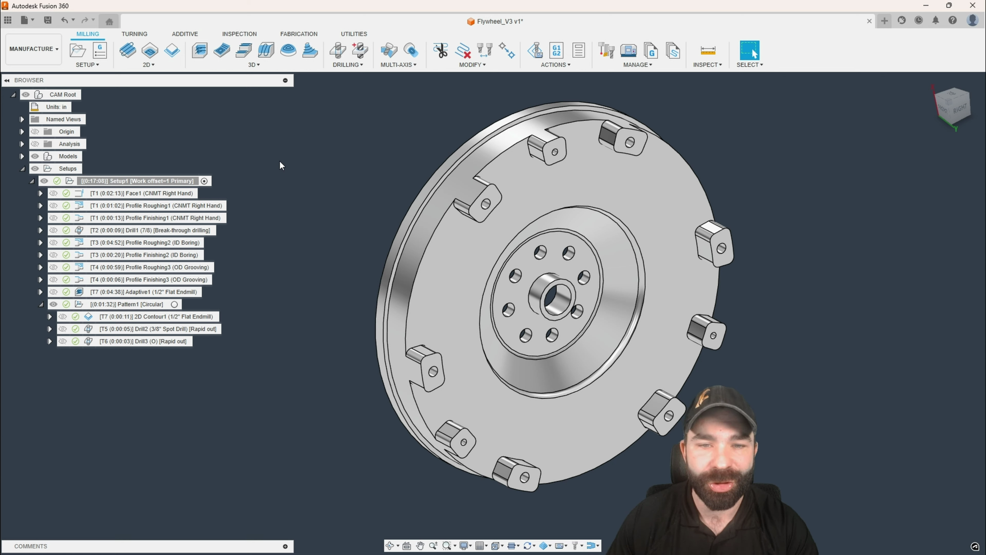
Try a Horizontal operation with a selected machining boundary, using the rim's circular edge outside the lugs as the closed chain.
{"action": "left_click", "coordinate": [230, 68]}
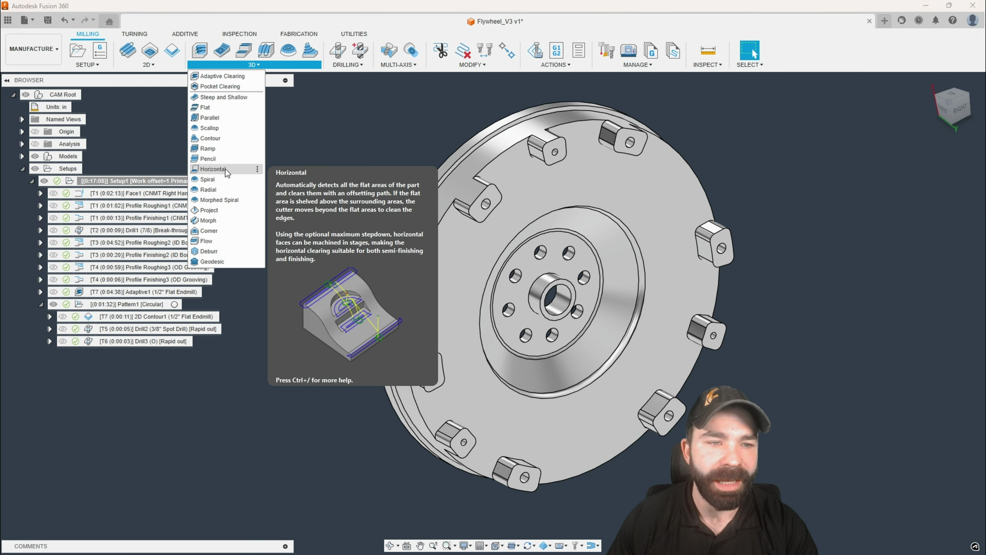
{"action": "left_click", "coordinate": [213, 169]}
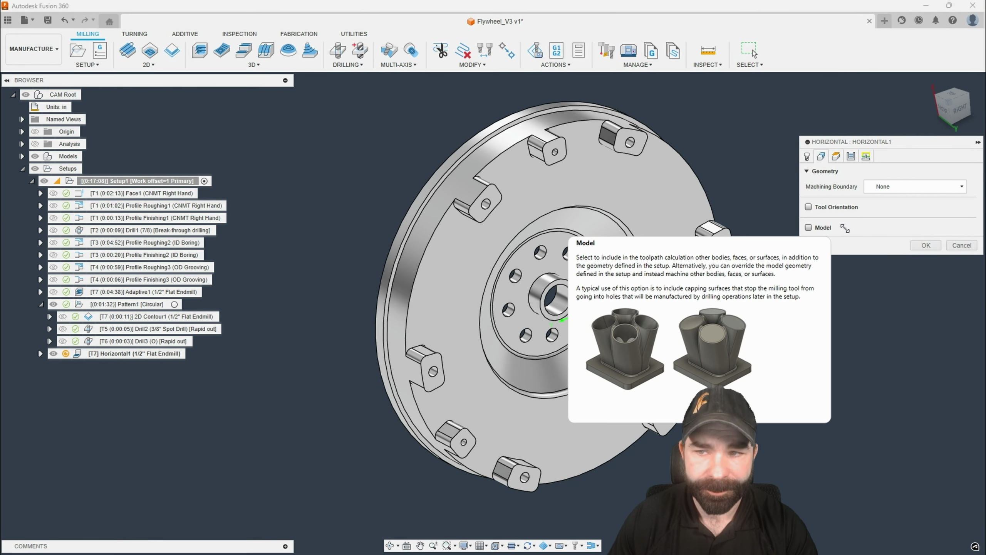
{"action": "left_click", "coordinate": [905, 187]}
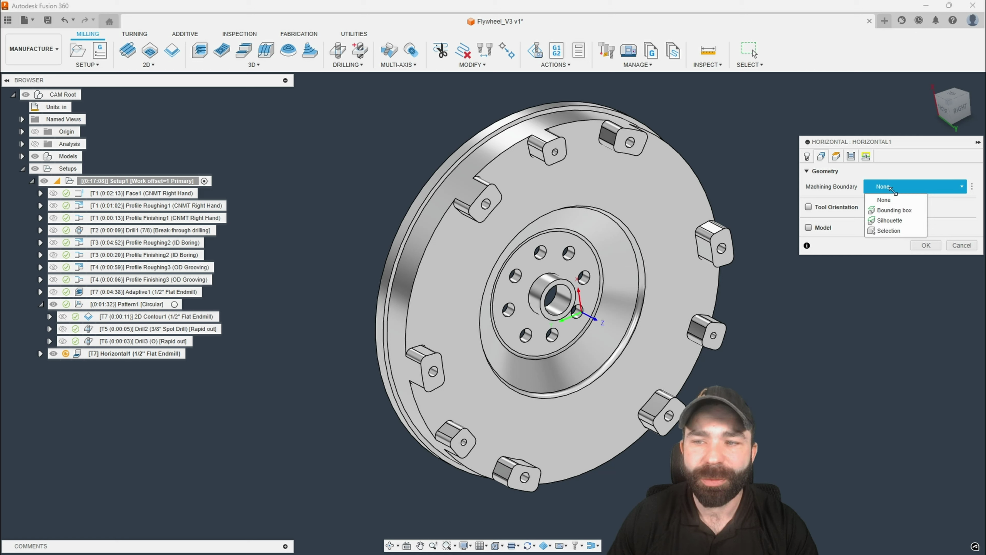
{"action": "left_click", "coordinate": [890, 231]}
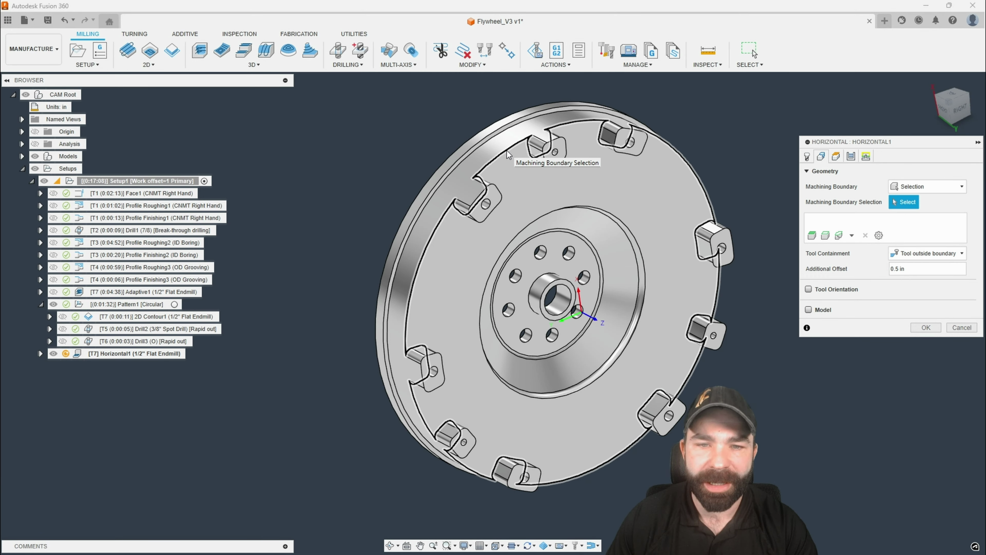
{"action": "left_click", "coordinate": [492, 163]}
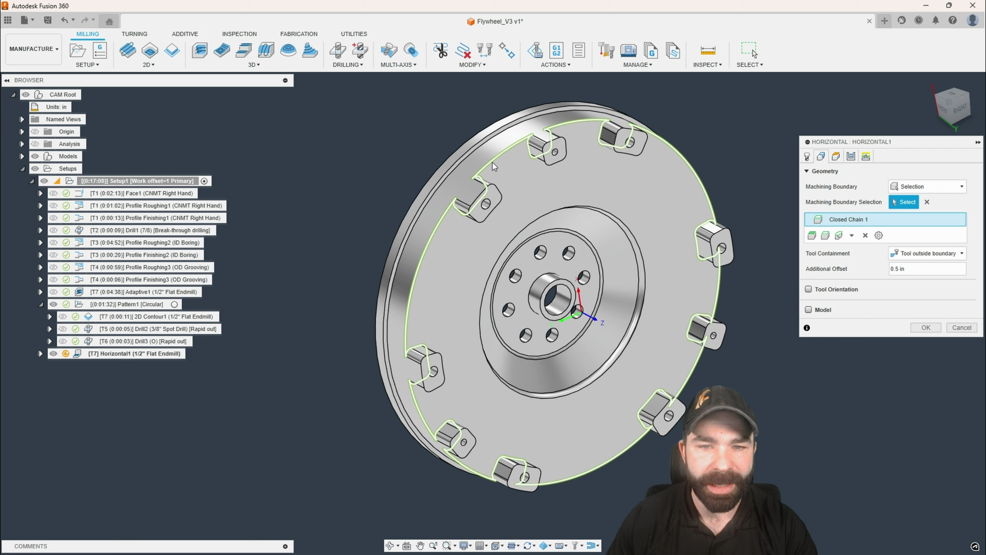
{"action": "left_click", "coordinate": [486, 188]}
{"action": "left_click", "coordinate": [750, 157]}
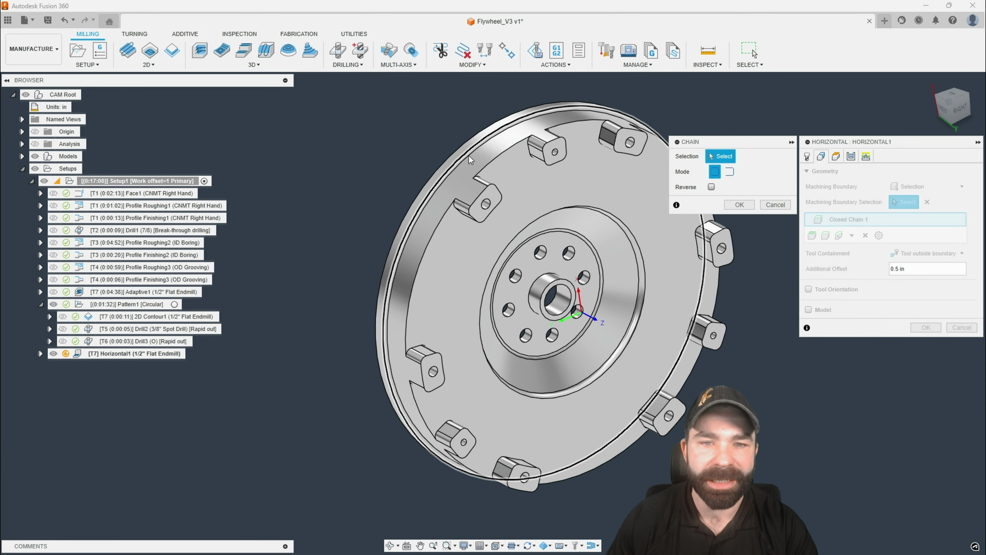
{"action": "left_click", "coordinate": [468, 155]}
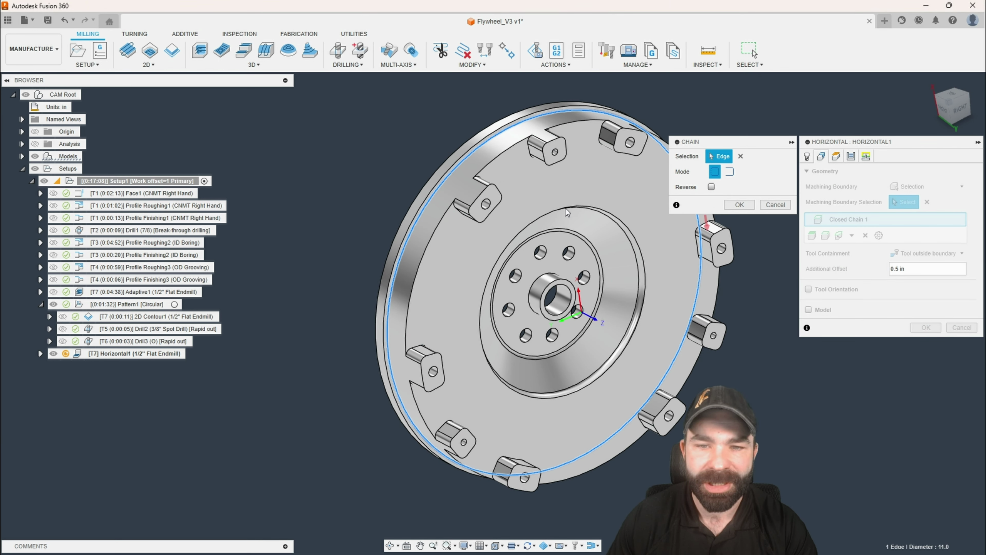
{"action": "left_click", "coordinate": [741, 204]}
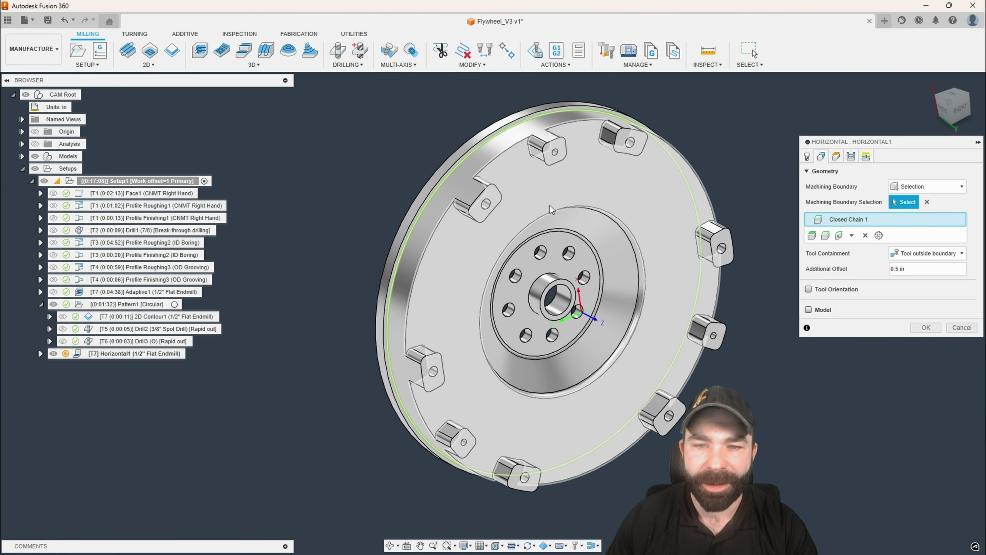
Try the Horizontal toolpath with the central recess's outer edge as second boundary chain and tool center on boundary.
{"action": "left_click", "coordinate": [555, 212]}
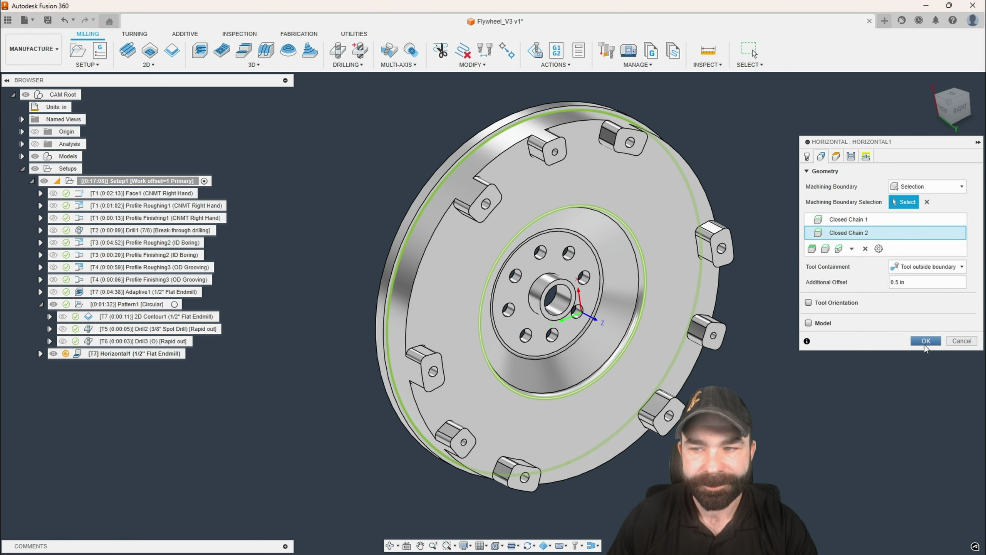
{"action": "left_click", "coordinate": [933, 267]}
{"action": "left_click", "coordinate": [933, 290]}
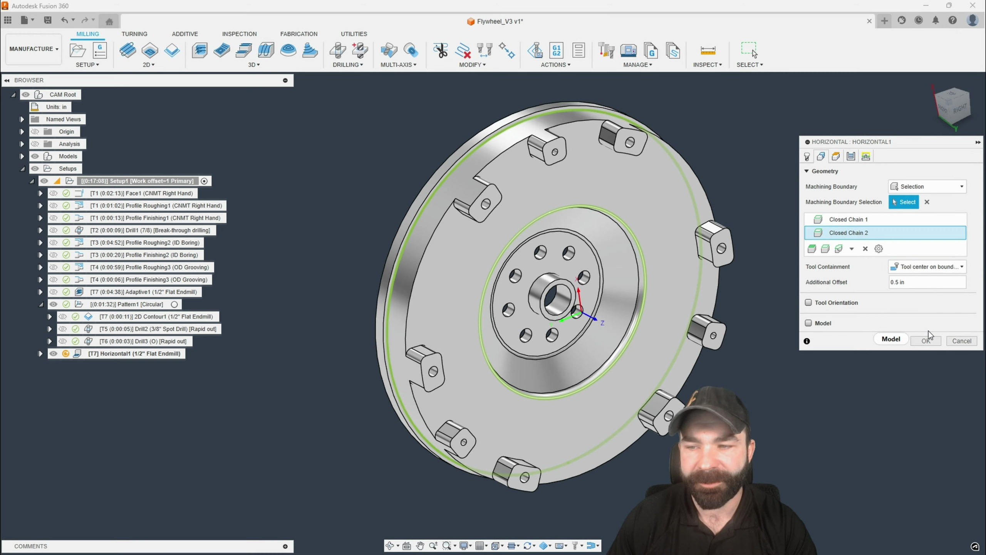
{"action": "left_click", "coordinate": [925, 341]}
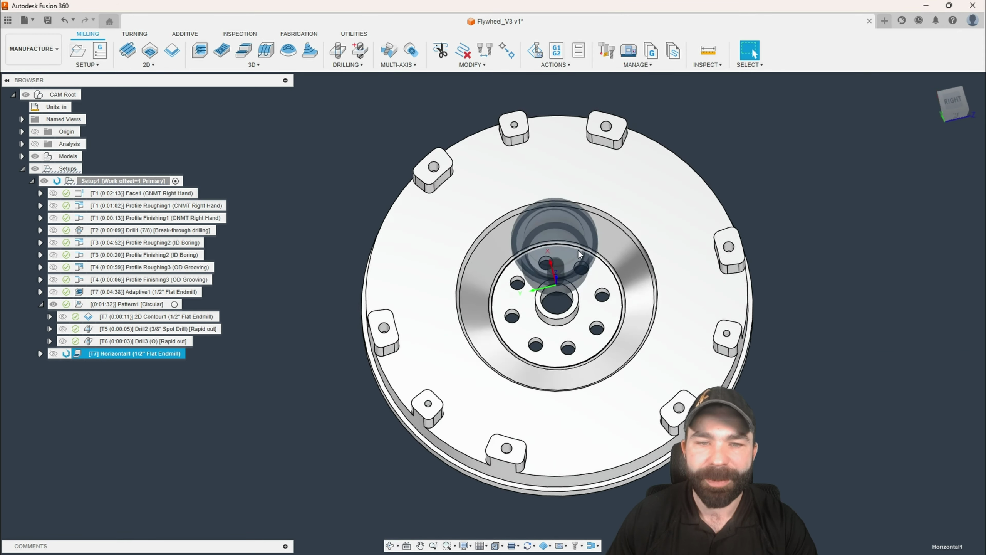
{"action": "middle_click_drag", "start_coordinate": [457, 194], "coordinate": [468, 163], "text": "shift"}
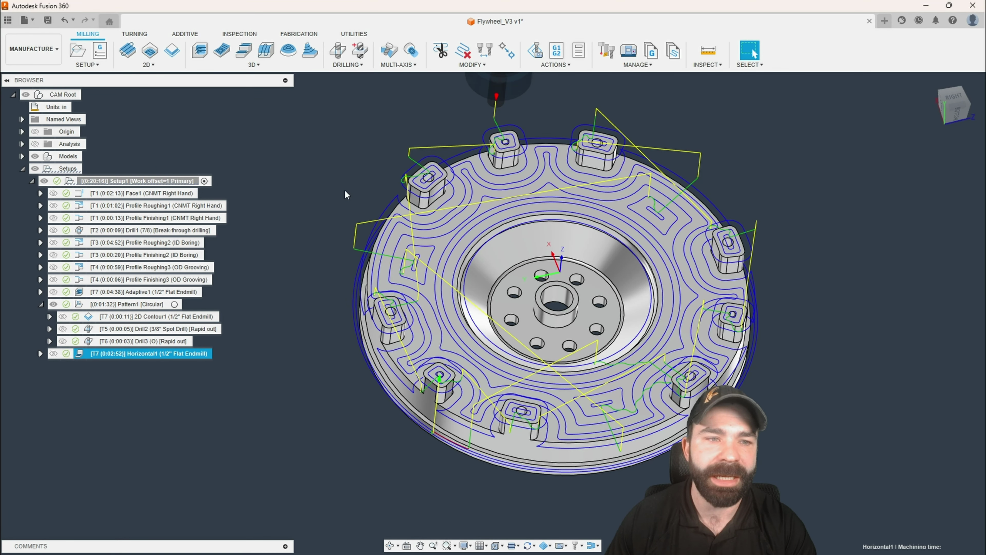
{"action": "key", "text": "ctrl+z"}
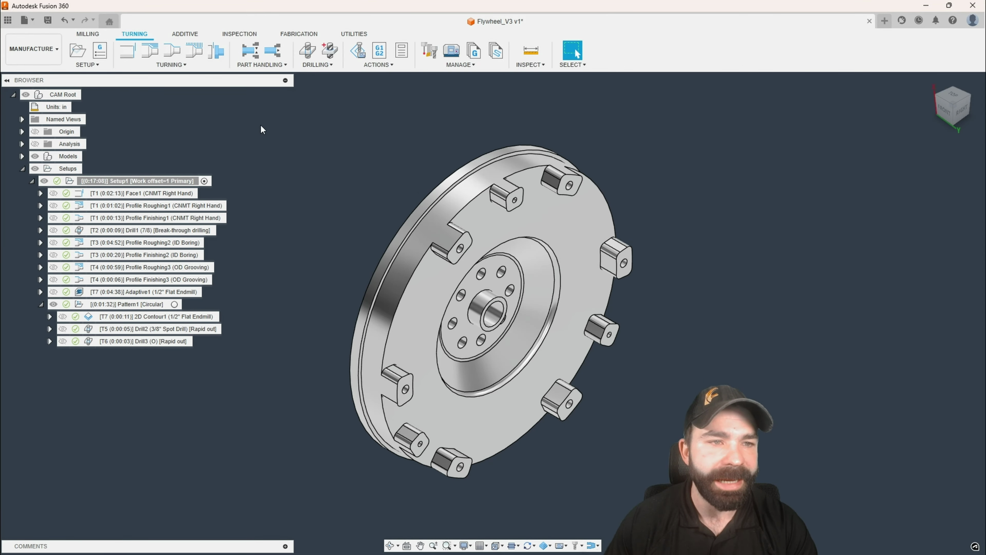
Create a Flat finishing operation with rest machining enabled from previous operations and generate its toolpath.
{"action": "left_click", "coordinate": [88, 34]}
{"action": "left_click", "coordinate": [249, 64]}
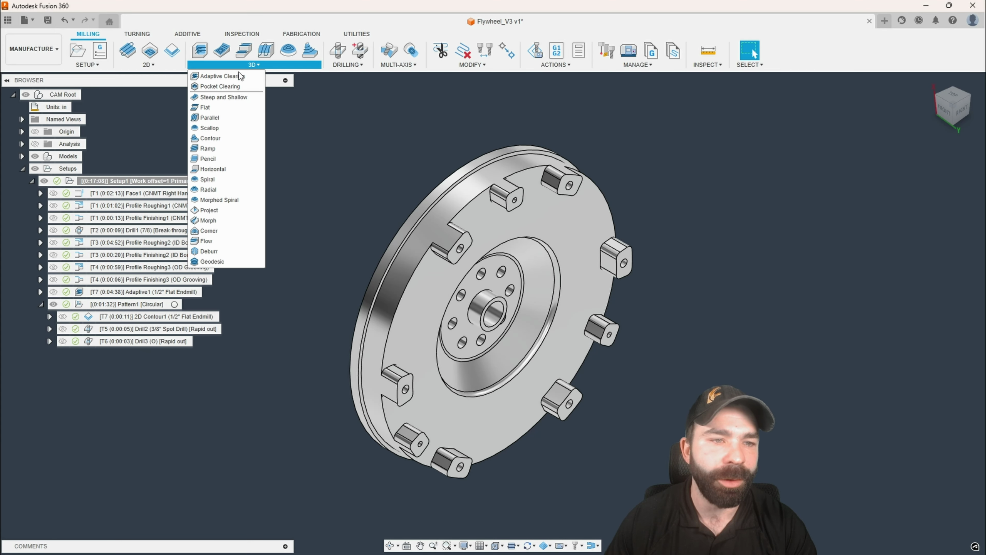
{"action": "left_click", "coordinate": [229, 105]}
{"action": "middle_click_drag", "start_coordinate": [707, 233], "coordinate": [696, 206], "text": "shift"}
{"action": "left_click", "coordinate": [821, 156]}
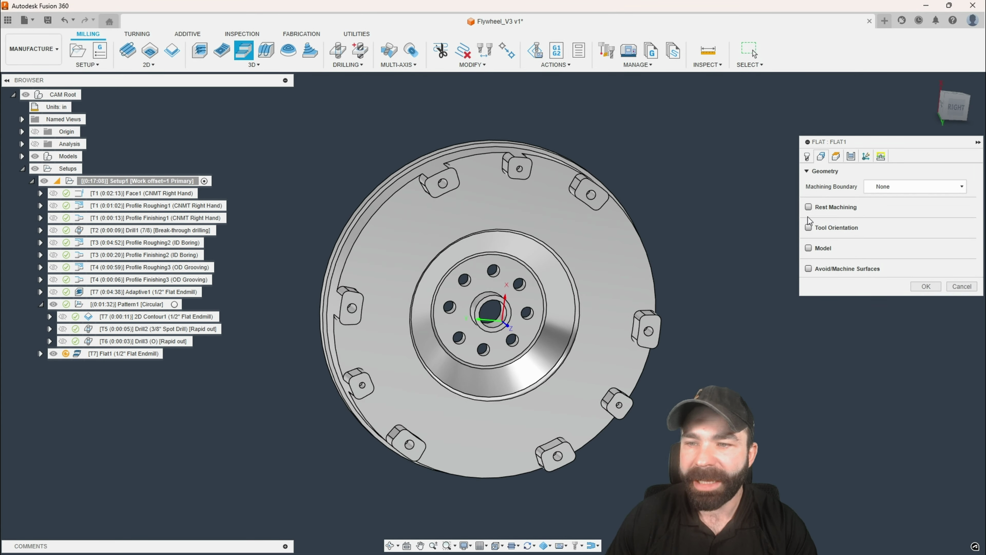
{"action": "left_click", "coordinate": [808, 207]}
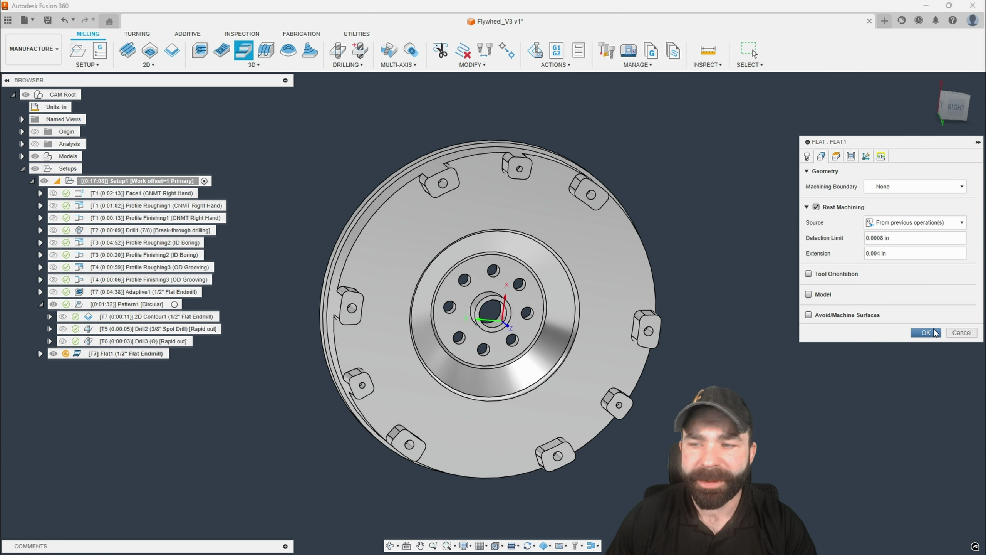
{"action": "left_click", "coordinate": [926, 336]}
Examine the Flat toolpath around the lugs, outside the rim and inside the central recess from several angles.
{"action": "middle_click_drag", "start_coordinate": [890, 322], "coordinate": [734, 255], "text": "shift"}
{"action": "scroll", "coordinate": [719, 269], "scroll_direction": "down", "scroll_amount": 1}
{"action": "scroll", "coordinate": [451, 298], "scroll_direction": "up", "scroll_amount": 3}
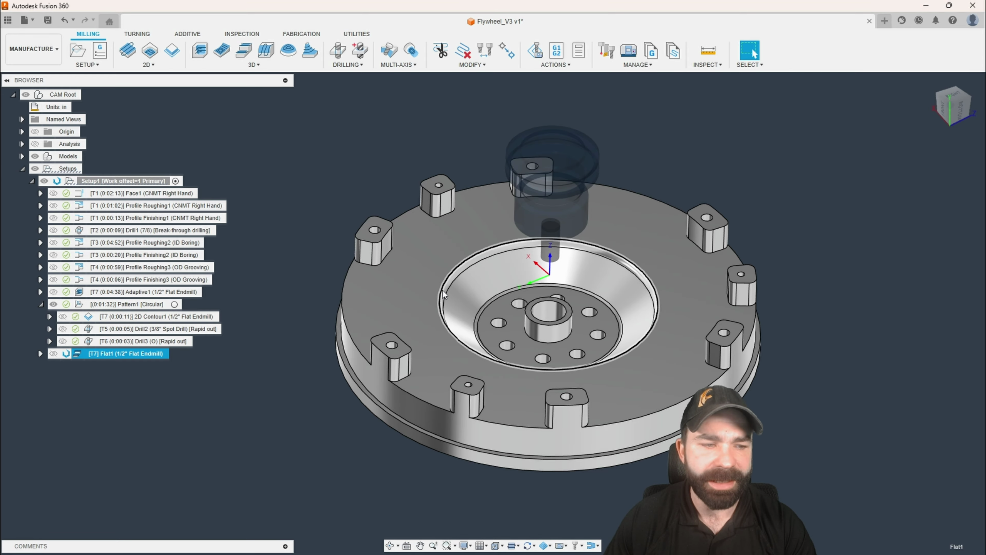
{"action": "middle_click_drag", "start_coordinate": [431, 286], "coordinate": [390, 272], "text": "shift"}
{"action": "scroll", "coordinate": [390, 272], "scroll_direction": "up", "scroll_amount": 2}
{"action": "scroll", "coordinate": [390, 272], "scroll_direction": "up", "scroll_amount": 3}
{"action": "scroll", "coordinate": [614, 296], "scroll_direction": "down", "scroll_amount": 2}
{"action": "middle_click_drag", "start_coordinate": [610, 297], "coordinate": [641, 336], "text": "shift"}
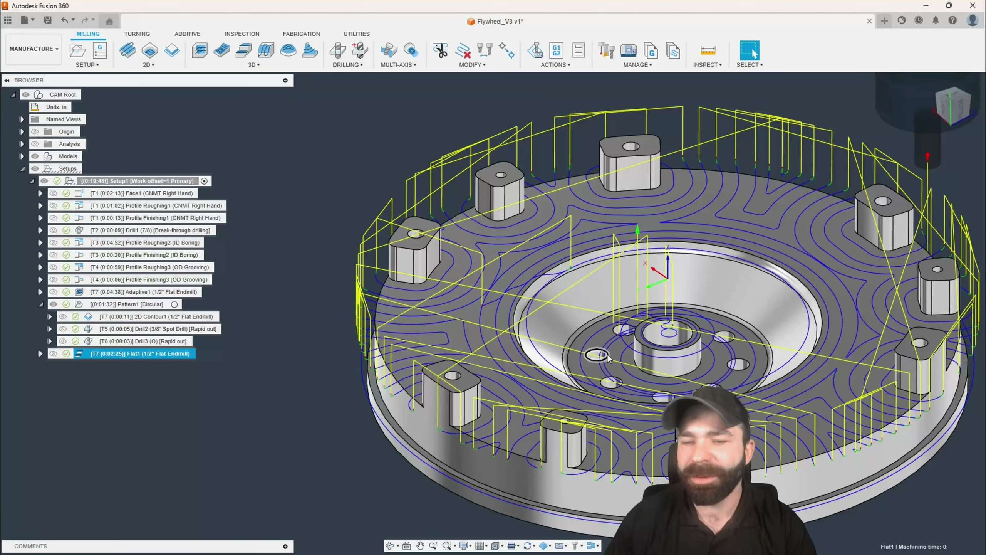
{"action": "scroll", "coordinate": [582, 342], "scroll_direction": "down", "scroll_amount": 4}
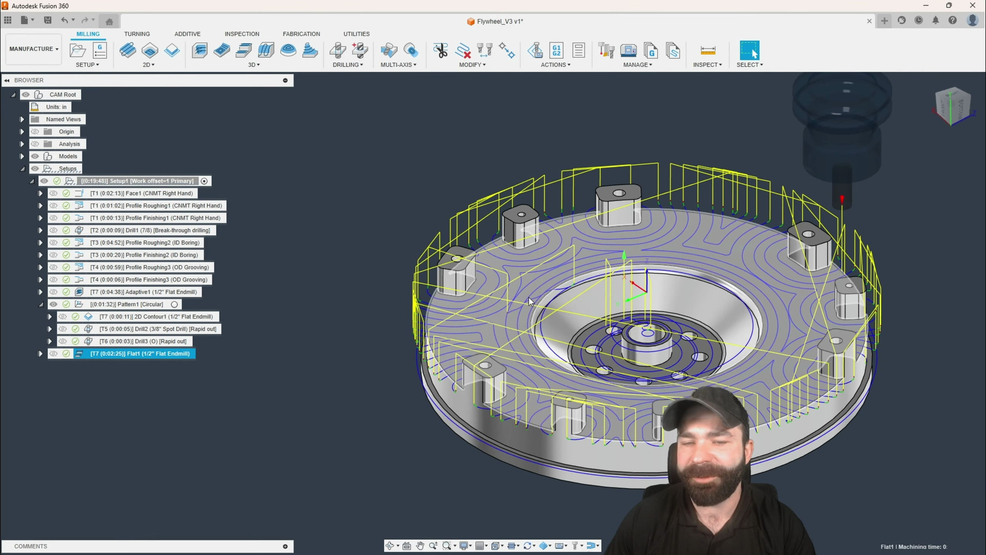
{"action": "middle_click_drag", "start_coordinate": [510, 272], "coordinate": [532, 233], "text": "shift"}
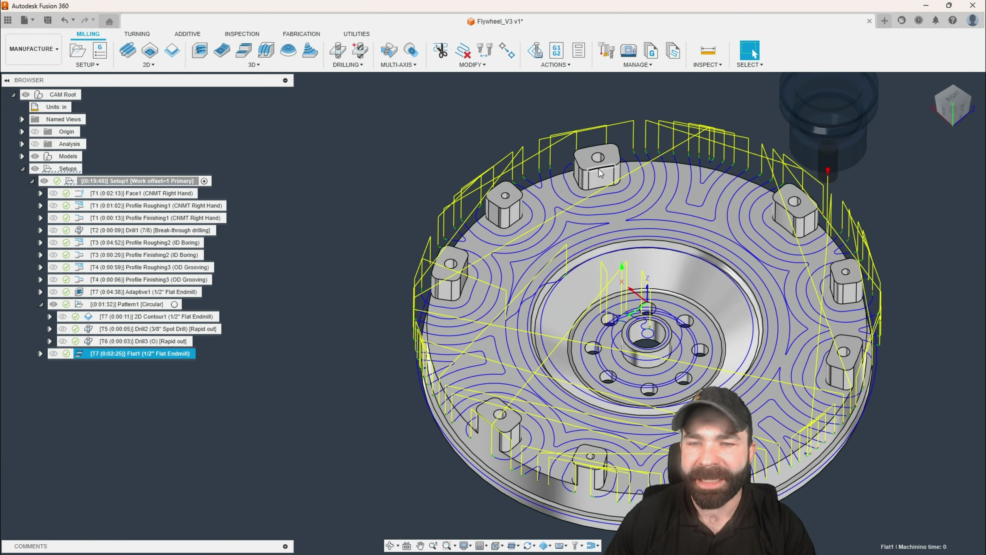
{"action": "left_click", "coordinate": [455, 138]}
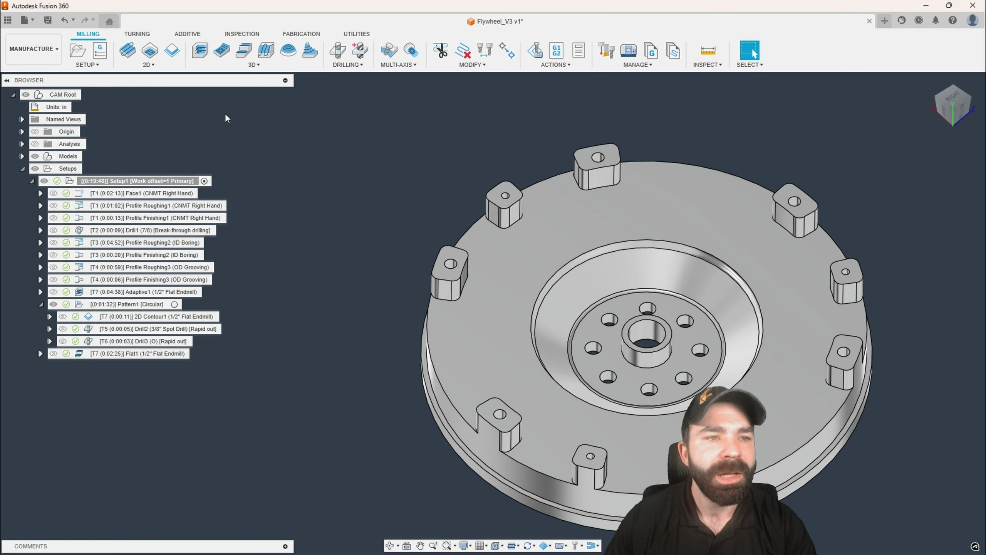
In the Design workspace, sketch a circle about 243 mm in diameter on the lug-side face, centred on the hub and meeting the lugs' inner edges.
{"action": "left_click", "coordinate": [46, 52]}
{"action": "left_click", "coordinate": [48, 70]}
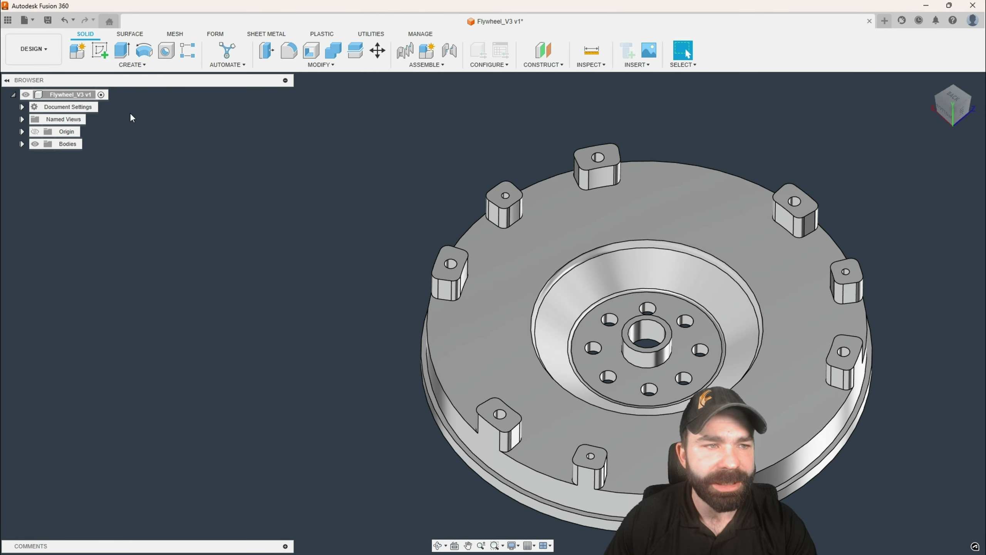
{"action": "left_click", "coordinate": [107, 50]}
{"action": "left_click", "coordinate": [501, 238]}
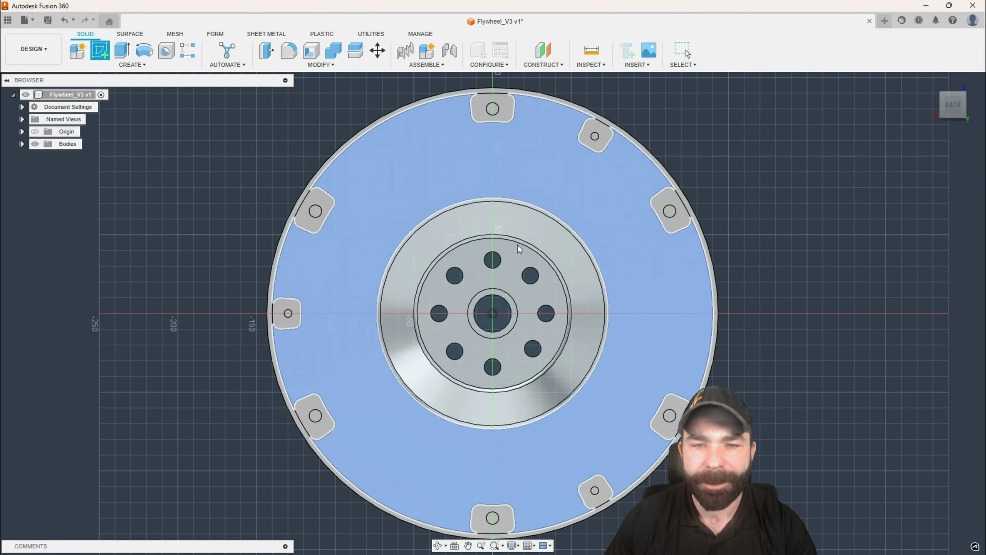
{"action": "key", "text": "c"}
{"action": "left_click", "coordinate": [529, 294]}
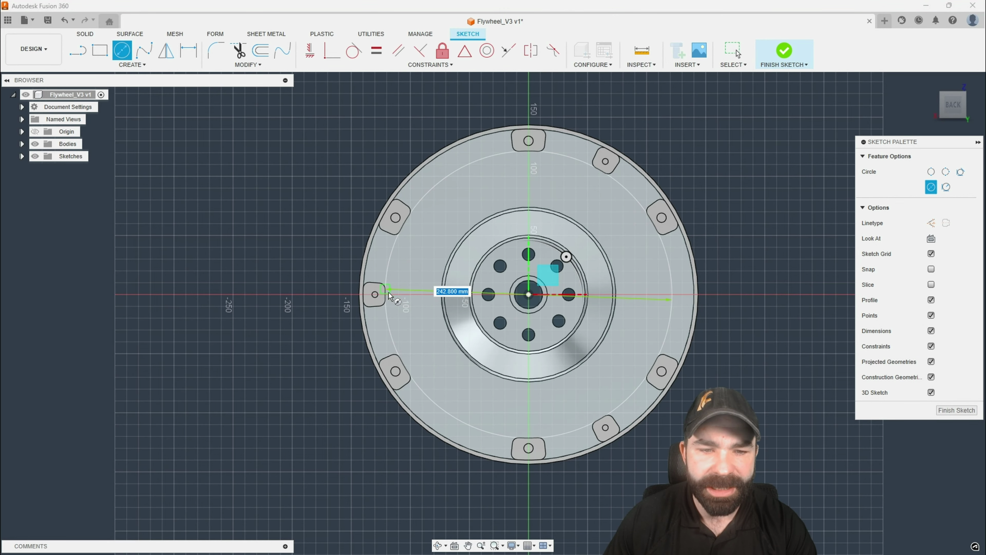
{"action": "left_click", "coordinate": [384, 296]}
{"action": "left_click", "coordinate": [385, 294]}
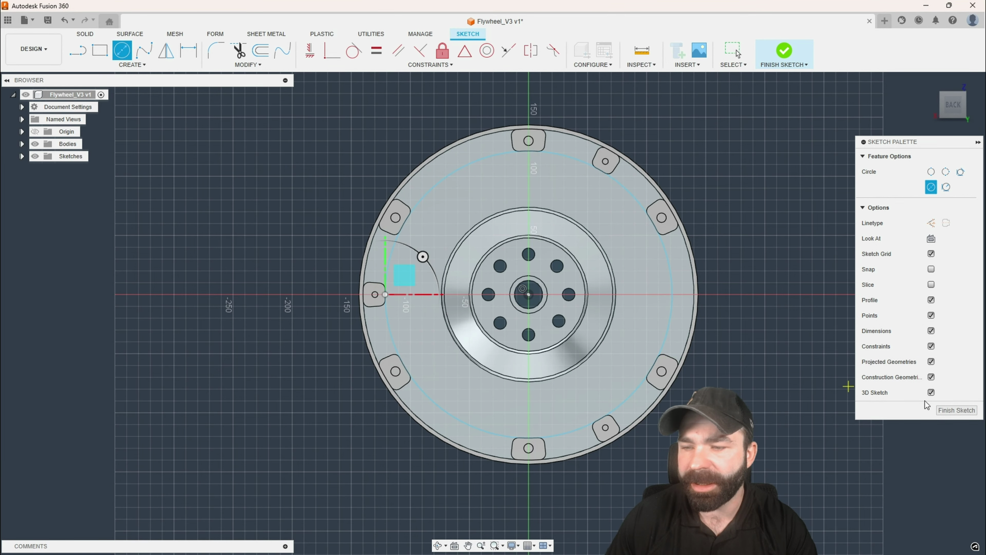
{"action": "left_click", "coordinate": [948, 412]}
In the Manufacture workspace, limit the Flat operation to the ring between the outer rim edge and the sketched circle, and regenerate its toolpath.
{"action": "left_click", "coordinate": [35, 49]}
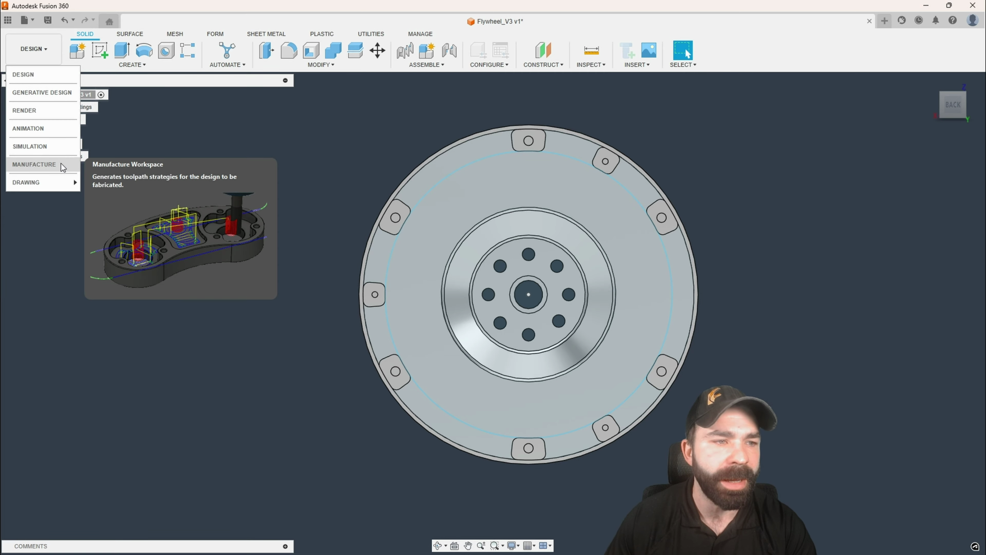
{"action": "left_click", "coordinate": [37, 165]}
{"action": "mouse_move", "coordinate": [431, 202]}
{"action": "middle_mouse_down", "text": "shift"}
{"action": "mouse_move", "coordinate": [435, 220]}
{"action": "mouse_move", "coordinate": [435, 210]}
{"action": "middle_mouse_up", "text": "shift"}
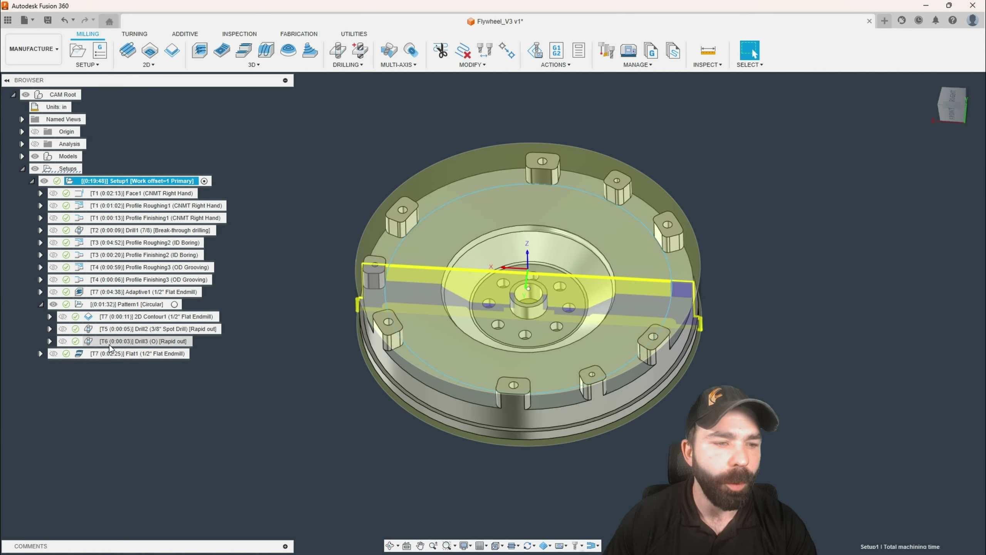
{"action": "double_click", "coordinate": [170, 353]}
{"action": "left_click", "coordinate": [821, 156]}
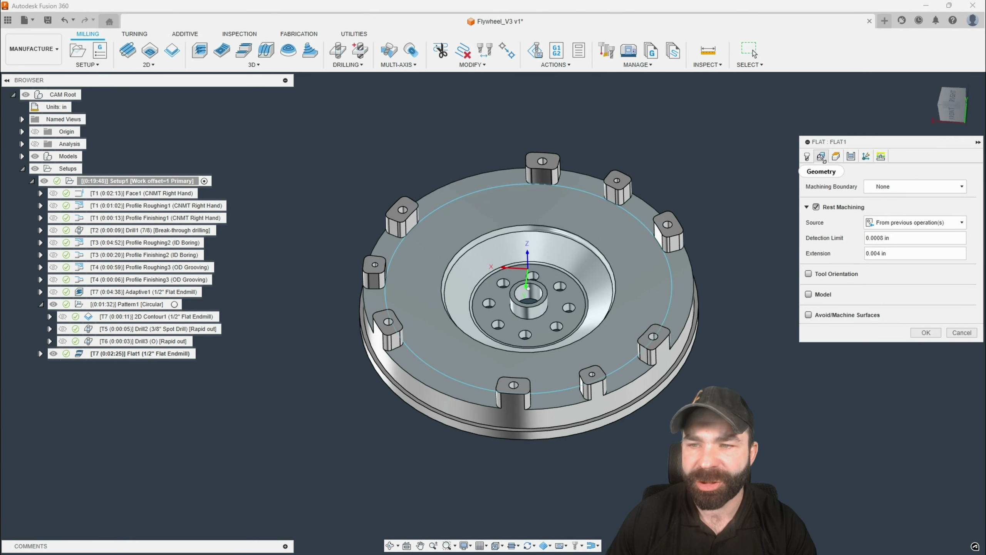
{"action": "left_click", "coordinate": [897, 186]}
{"action": "left_click", "coordinate": [889, 230]}
{"action": "scroll", "coordinate": [370, 342], "scroll_direction": "up", "scroll_amount": 4}
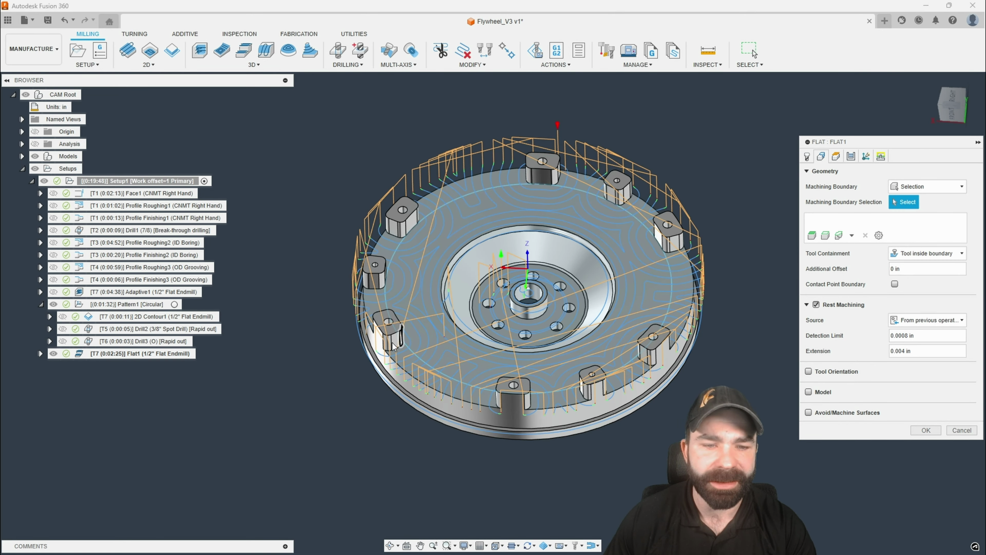
{"action": "left_click", "coordinate": [370, 341]}
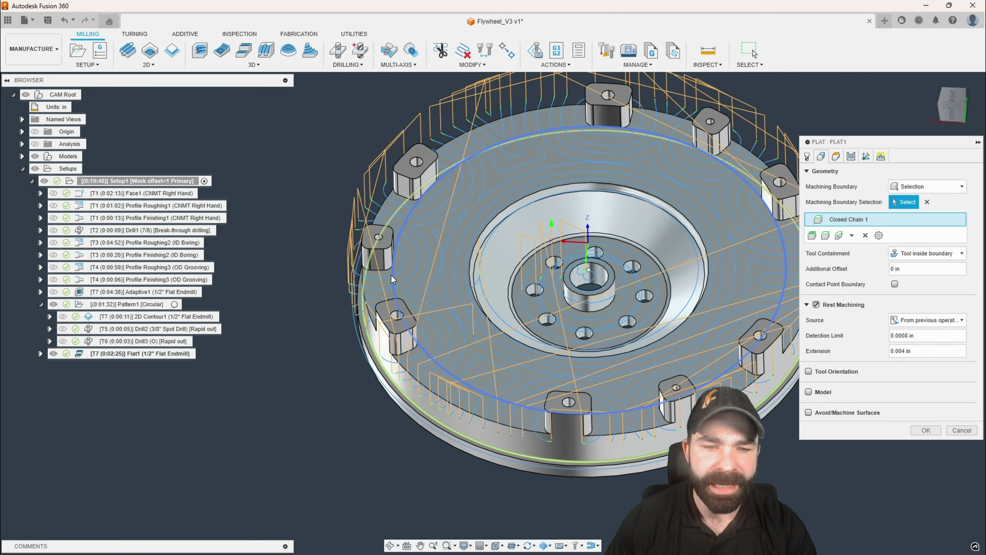
{"action": "left_click", "coordinate": [393, 279]}
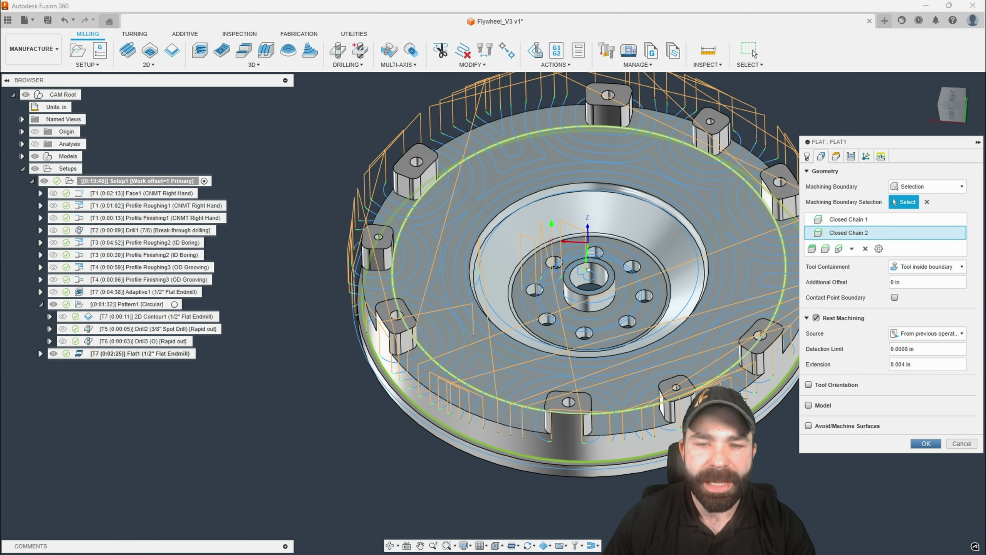
{"action": "key", "text": "Return"}
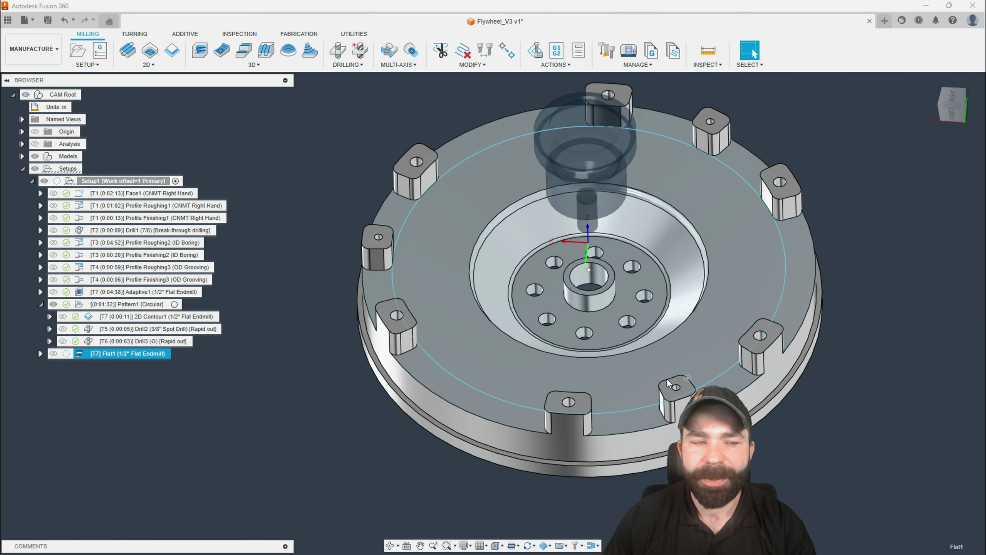
{"action": "middle_click_drag", "start_coordinate": [667, 383], "coordinate": [672, 356], "text": "shift"}
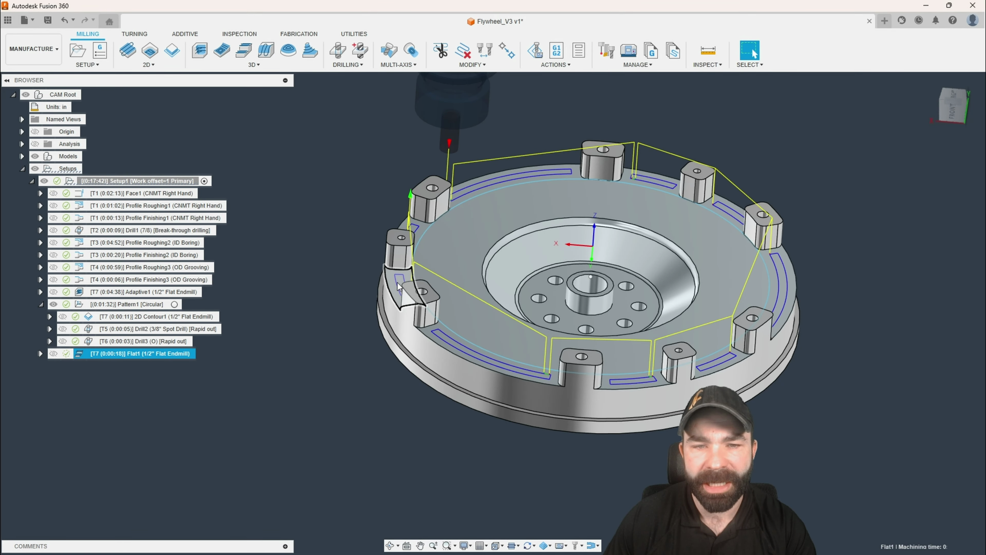
Set the Flat operation's tool containment to Tool center on boundary and regenerate its toolpath.
{"action": "middle_click_drag", "start_coordinate": [448, 272], "coordinate": [439, 288], "text": "shift"}
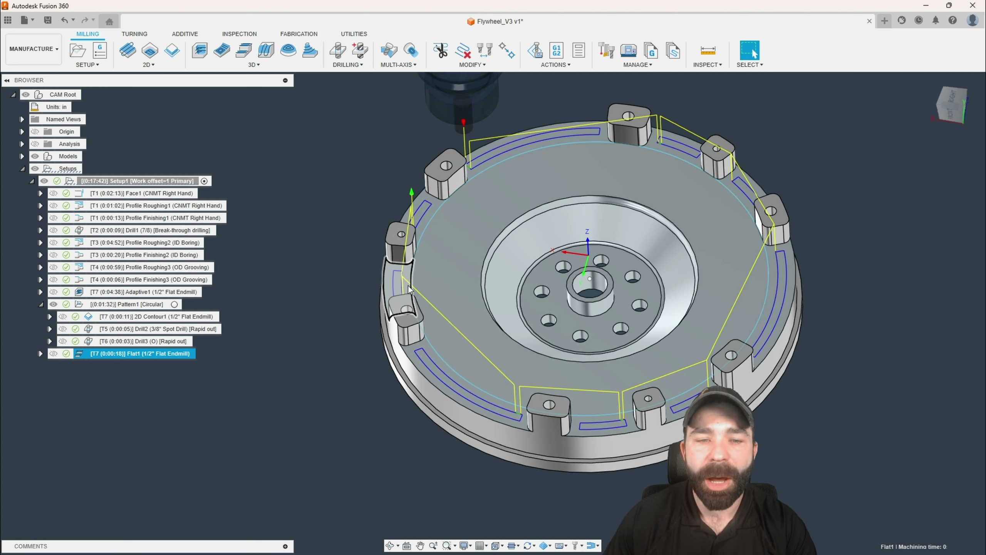
{"action": "double_click", "coordinate": [140, 353]}
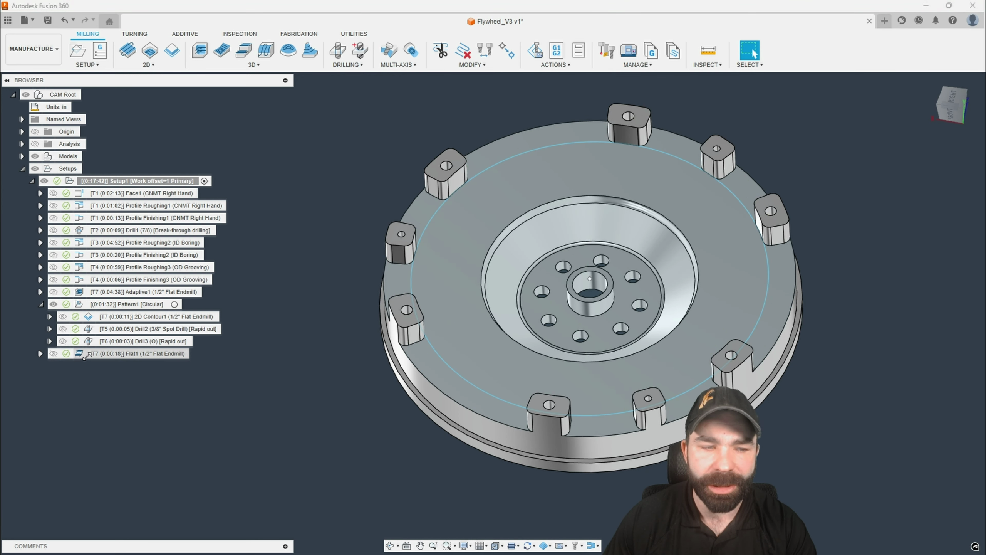
{"action": "left_click", "coordinate": [821, 155]}
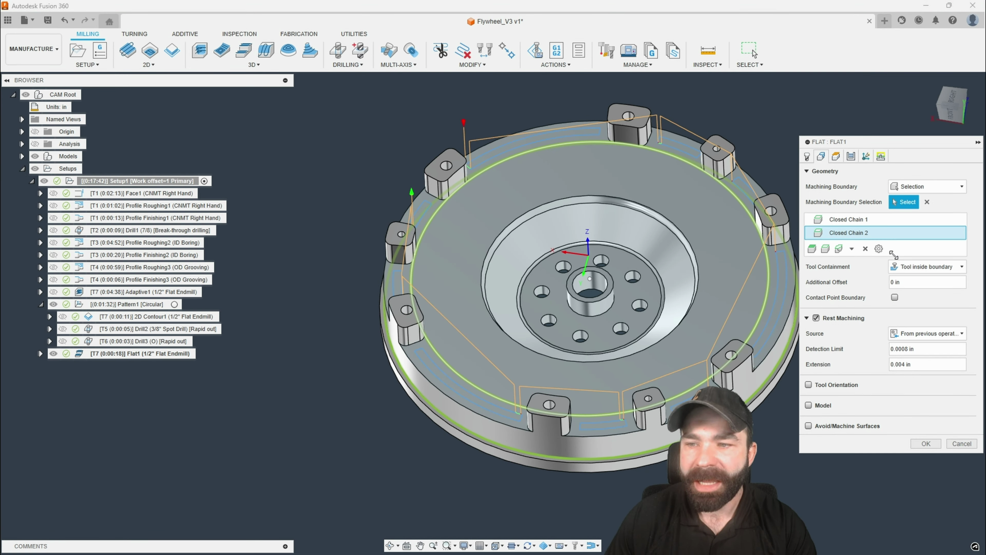
{"action": "left_click", "coordinate": [913, 267]}
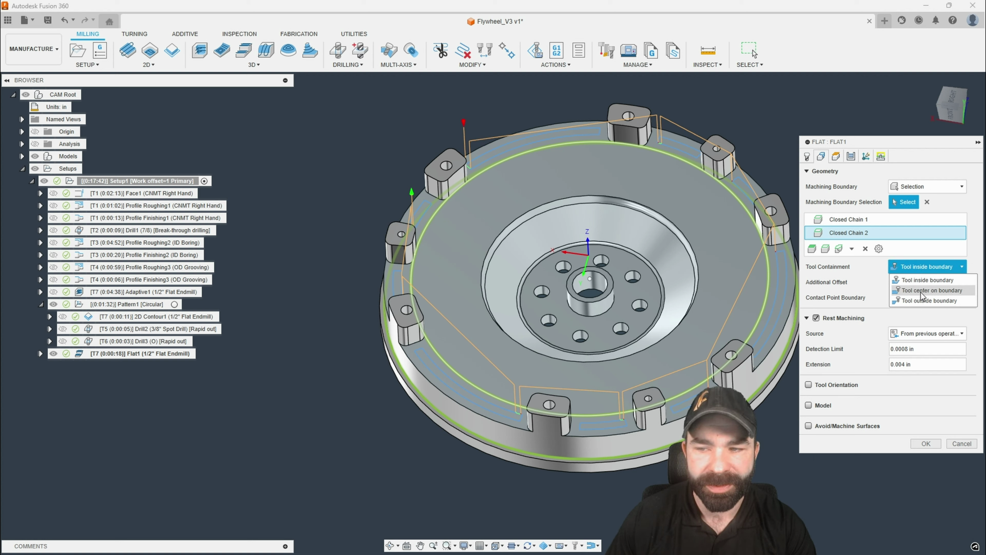
{"action": "left_click", "coordinate": [921, 291]}
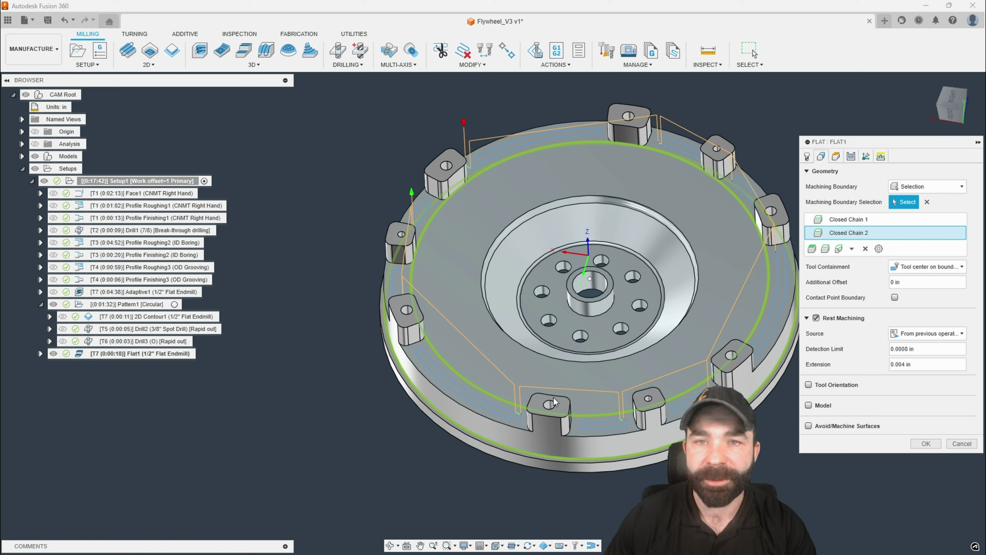
{"action": "key", "text": "Return"}
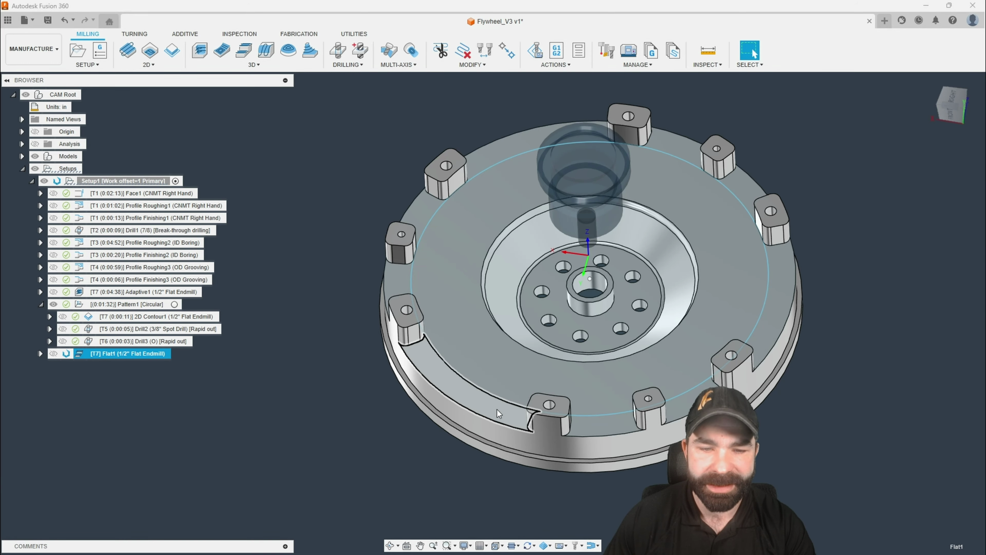
Examine the regenerated Flat toolpath between the lugs, then display the colour comparison of the stock and inspect it from several angles.
{"action": "middle_click_drag", "start_coordinate": [485, 409], "coordinate": [436, 386], "text": "shift"}
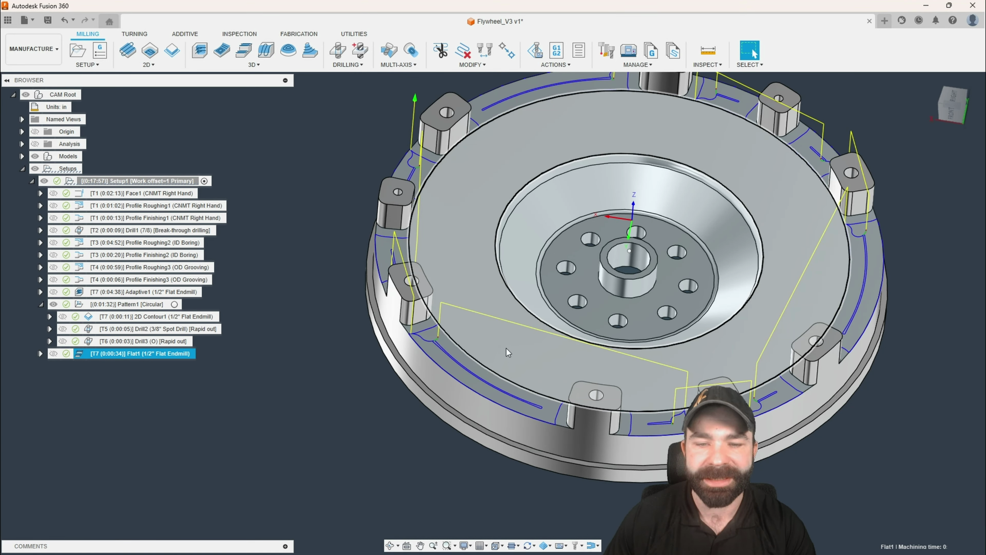
{"action": "scroll", "coordinate": [418, 367], "scroll_direction": "down", "scroll_amount": 3}
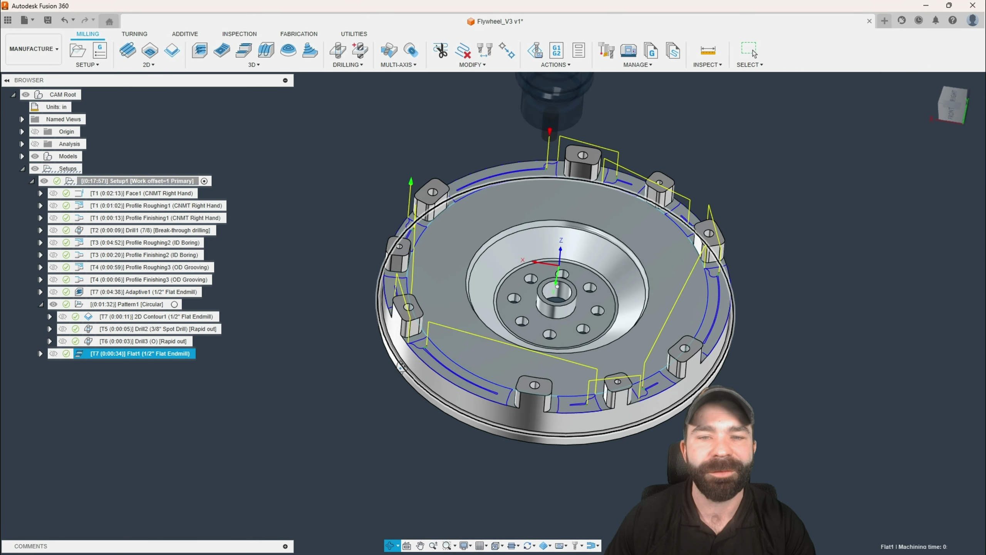
{"action": "middle_click_drag", "start_coordinate": [401, 367], "coordinate": [400, 366], "text": "shift"}
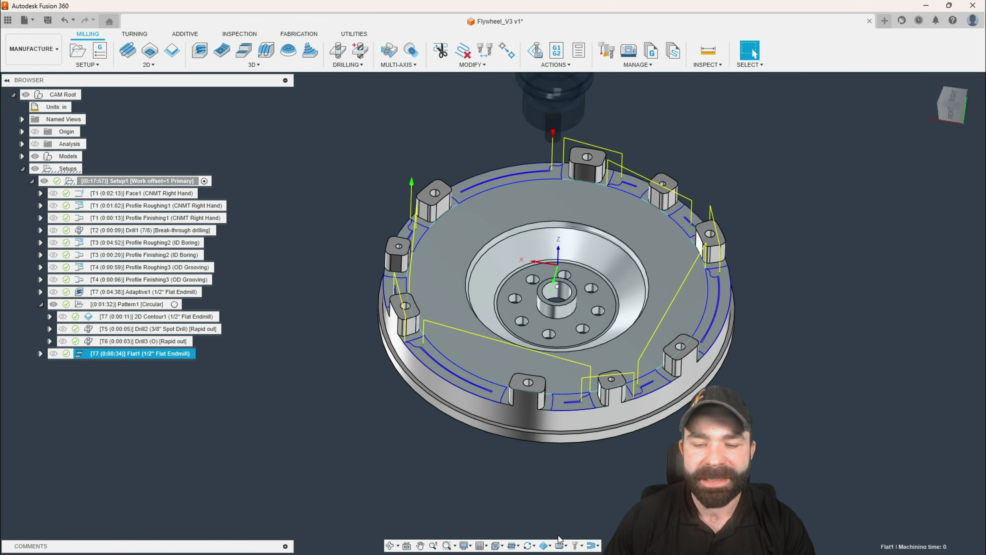
{"action": "left_click", "coordinate": [550, 546]}
{"action": "middle_click_drag", "start_coordinate": [465, 454], "coordinate": [474, 498], "text": "shift"}
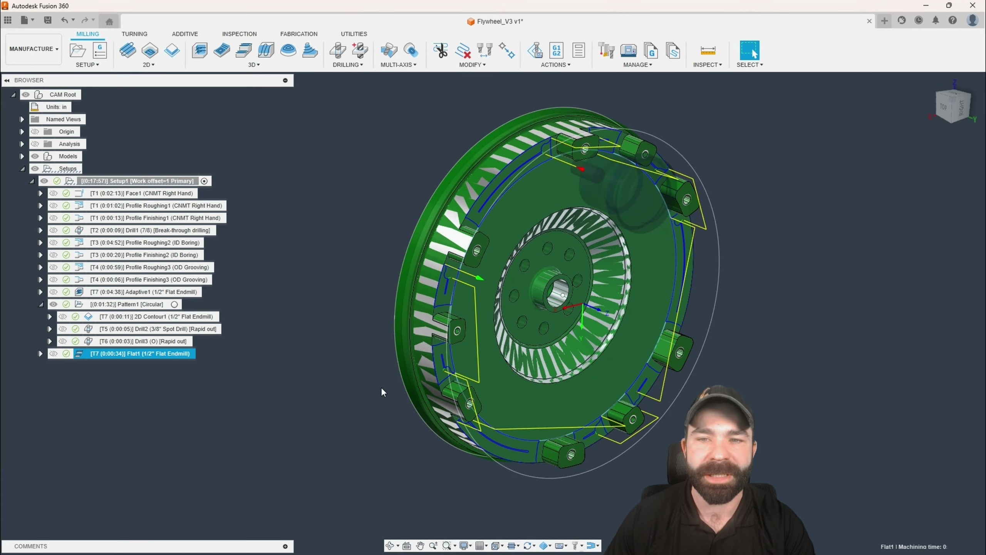
{"action": "middle_click_drag", "start_coordinate": [359, 377], "coordinate": [329, 352], "text": "shift"}
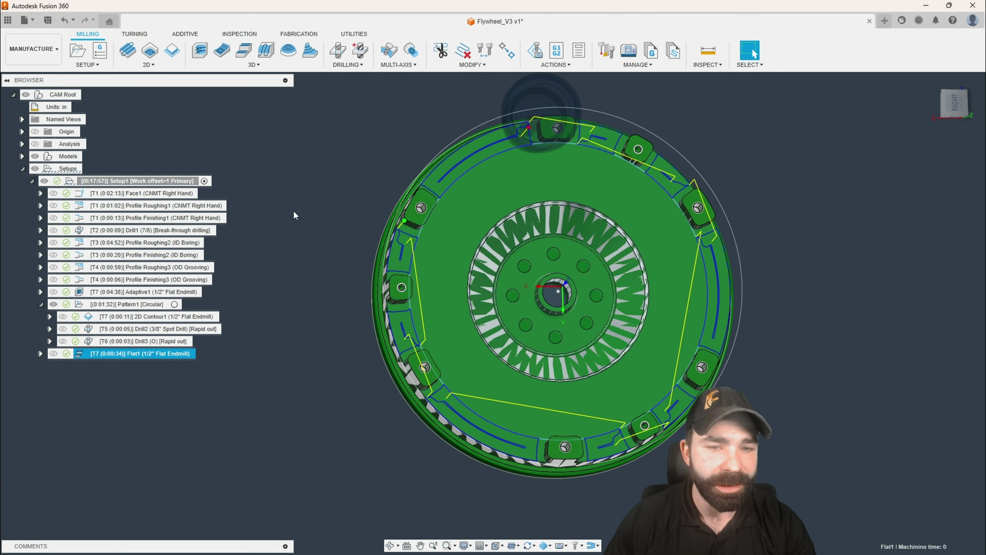
{"action": "left_click", "coordinate": [308, 166]}
Start a Pocket Clearing operation with its machining boundary limited to the ring between the sketched circle and the outer rim edge.
{"action": "left_click", "coordinate": [235, 65]}
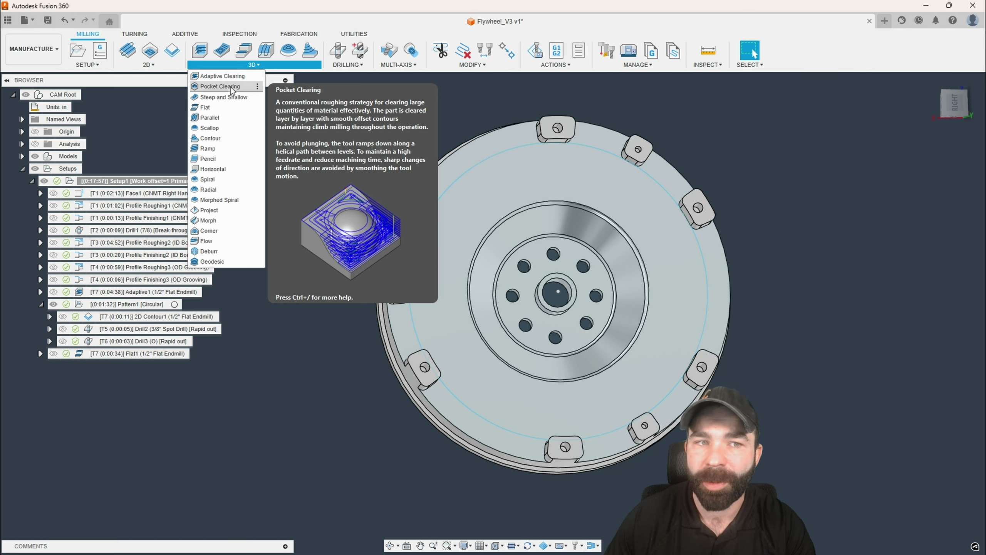
{"action": "left_click", "coordinate": [219, 87]}
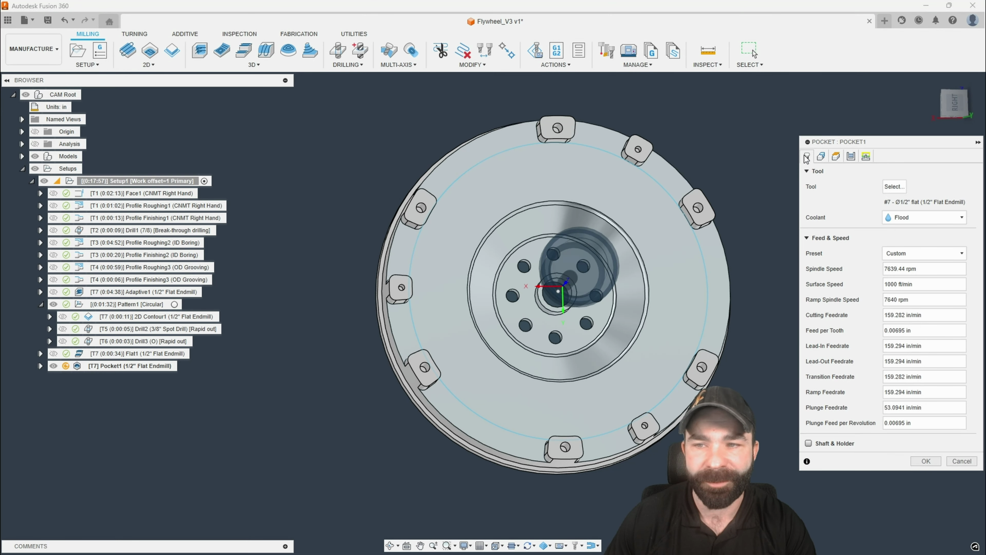
{"action": "left_click", "coordinate": [821, 156]}
{"action": "left_click", "coordinate": [931, 186]}
{"action": "left_click", "coordinate": [924, 226]}
{"action": "left_click", "coordinate": [707, 288]}
{"action": "left_click", "coordinate": [725, 272]}
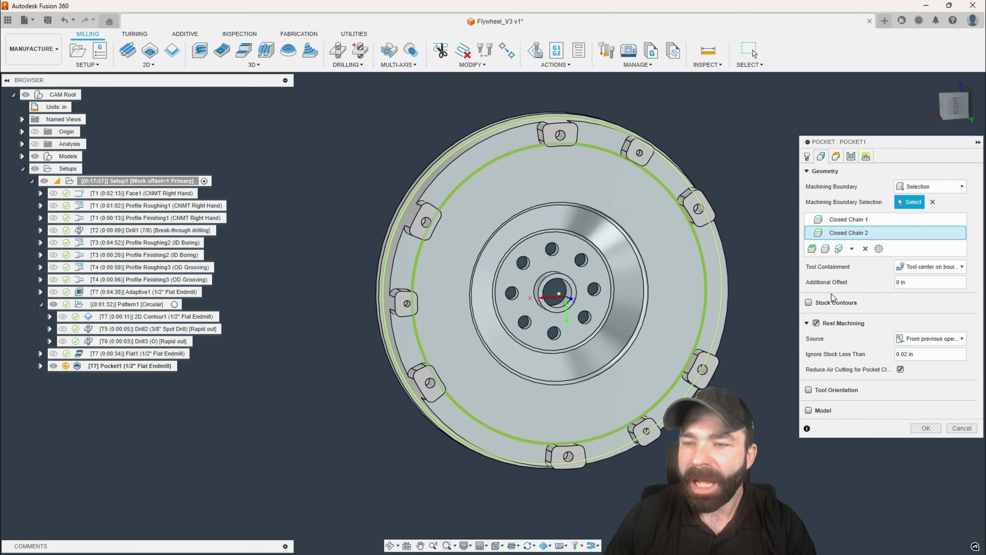
Use the outer rim edge as the Pocket operation's stock contour, set the ramp type to Plunge outside stock, and generate the toolpath.
{"action": "left_click", "coordinate": [808, 303]}
{"action": "left_click", "coordinate": [457, 150]}
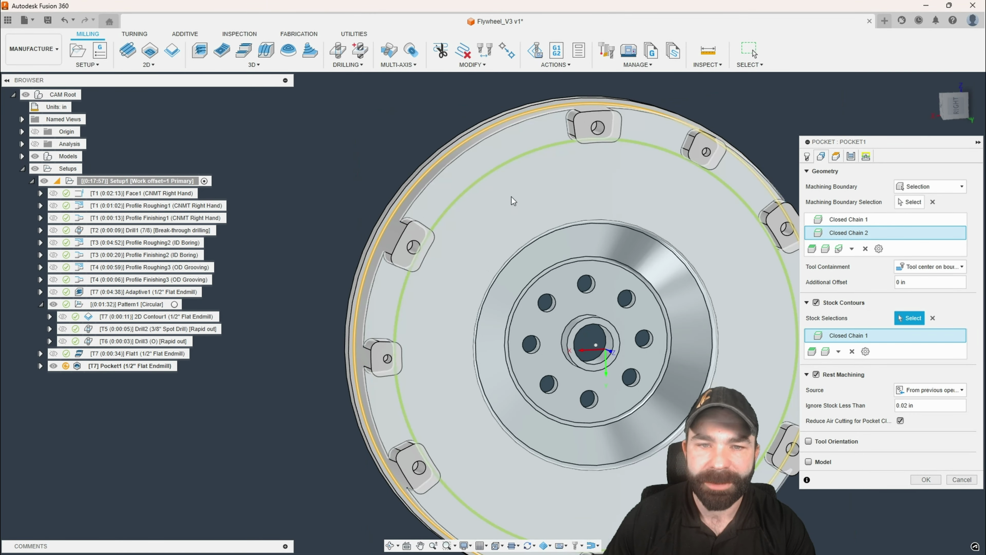
{"action": "middle_click_drag", "start_coordinate": [512, 197], "coordinate": [494, 176], "text": "shift"}
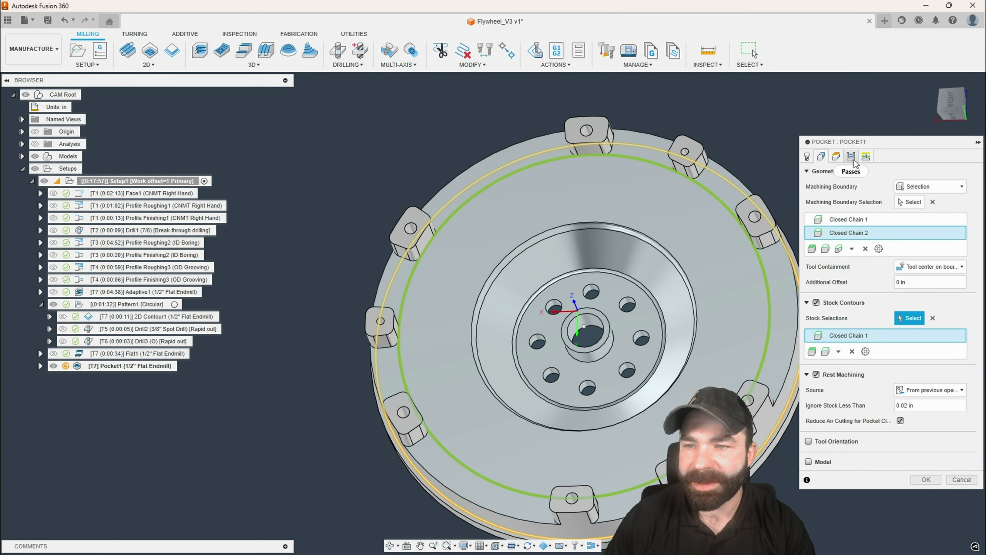
{"action": "left_click", "coordinate": [866, 157]}
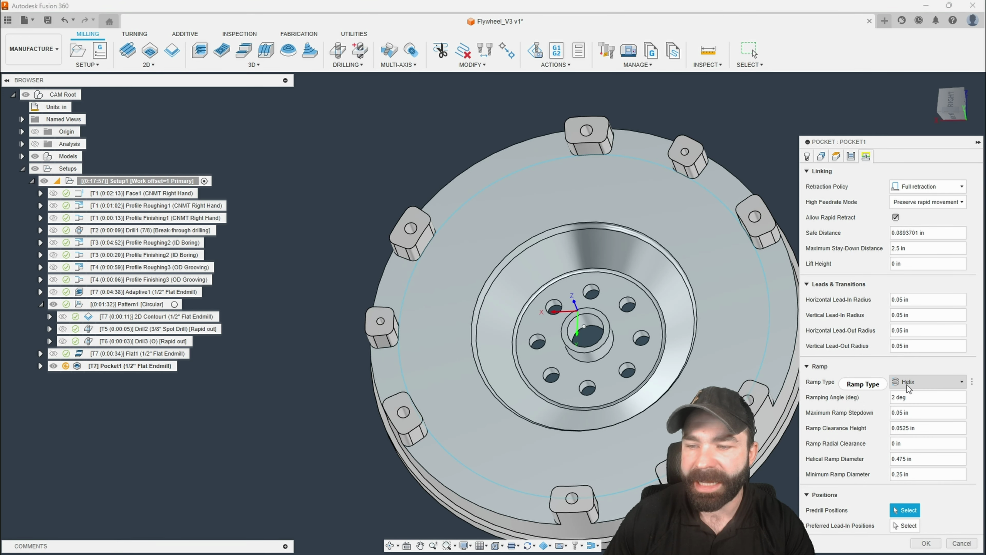
{"action": "left_click", "coordinate": [923, 381]}
{"action": "left_click", "coordinate": [921, 395]}
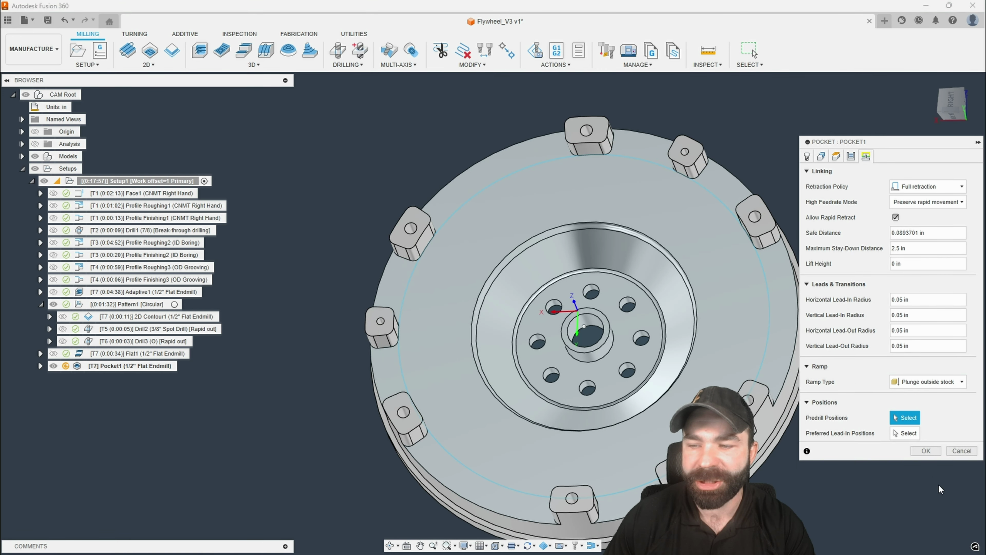
{"action": "left_click", "coordinate": [922, 453]}
{"action": "middle_click_drag", "start_coordinate": [627, 355], "coordinate": [638, 307], "text": "shift"}
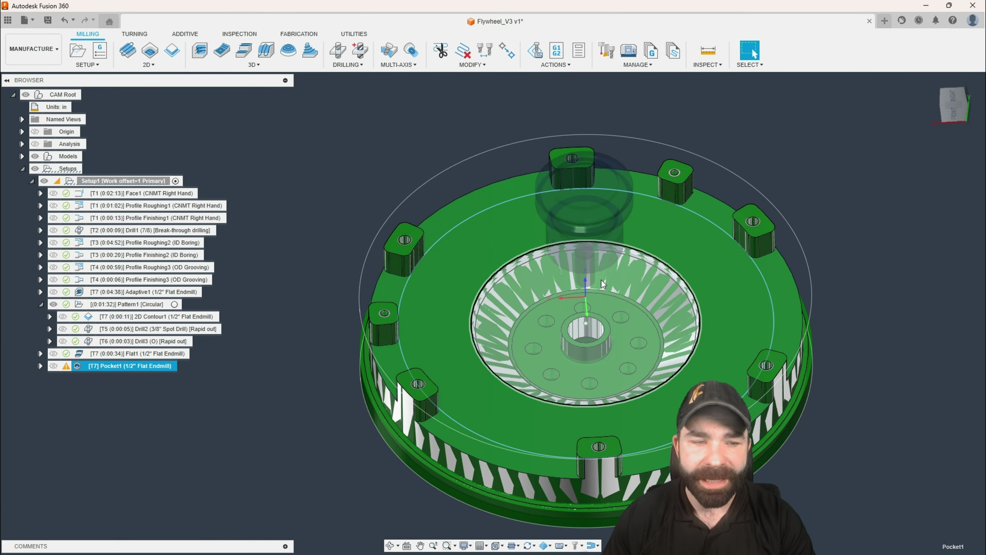
Turn off rest machining in the Pocket operation and regenerate its toolpath.
{"action": "double_click", "coordinate": [83, 366]}
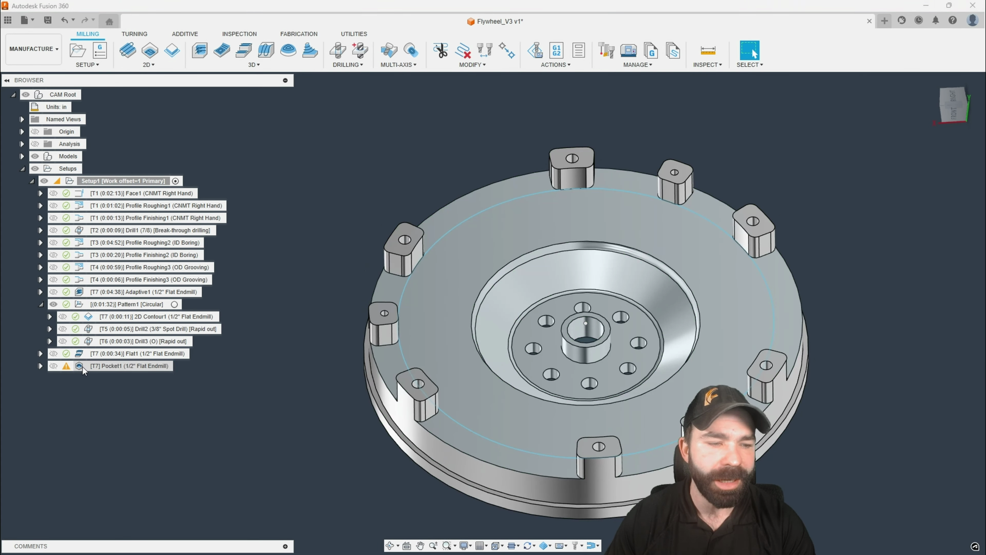
{"action": "left_click", "coordinate": [824, 158]}
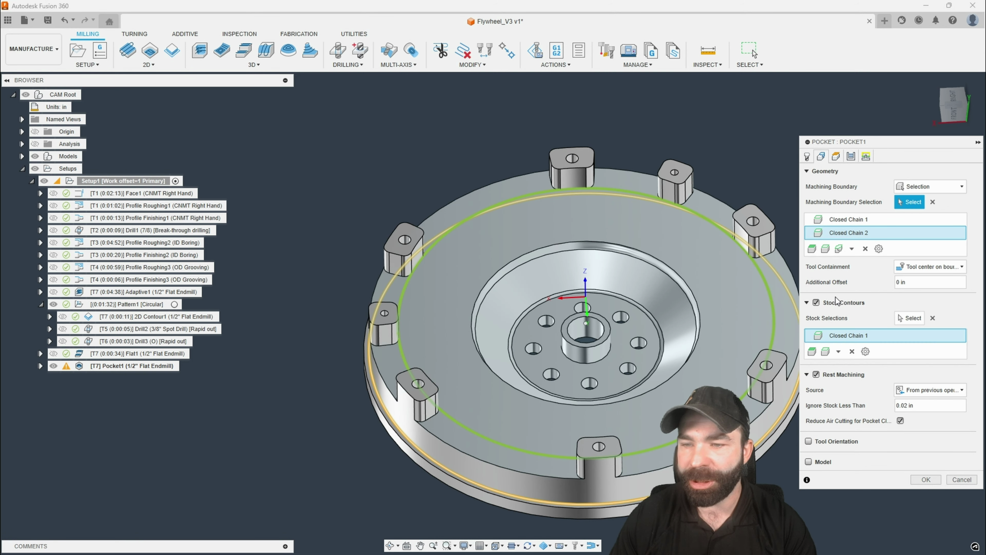
{"action": "left_click", "coordinate": [817, 375]}
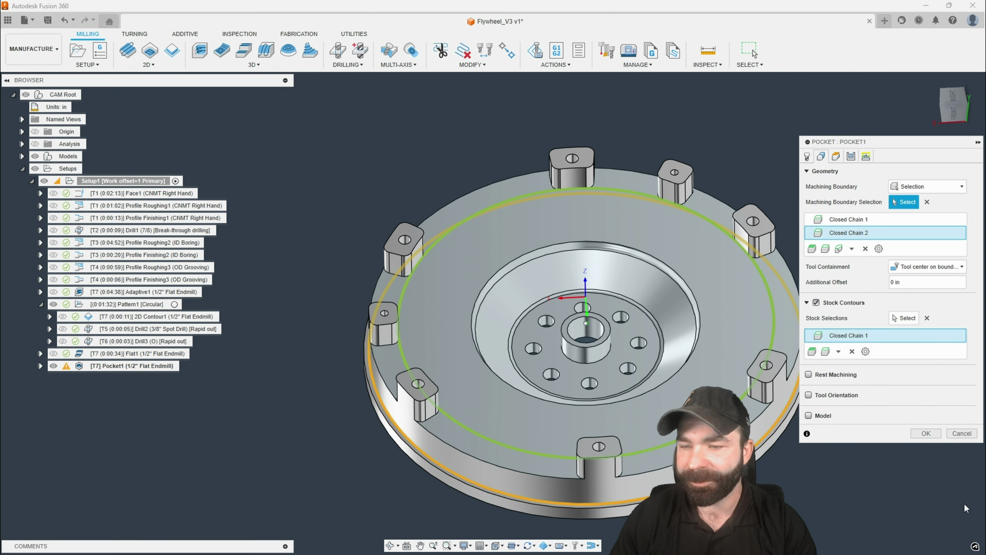
{"action": "left_click", "coordinate": [927, 433]}
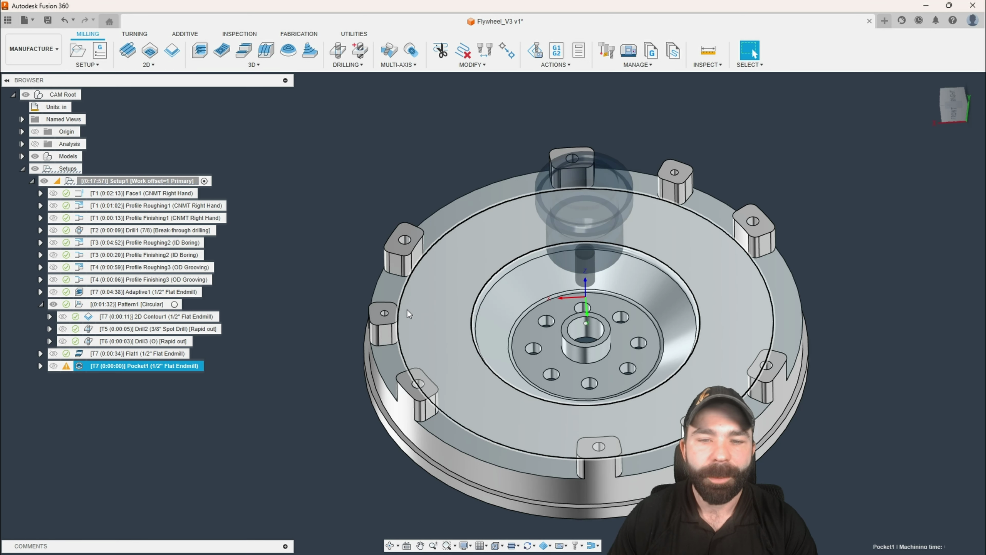
Set the Pocket operation's tool containment to Tool outside boundary and regenerate its toolpath.
{"action": "double_click", "coordinate": [69, 367]}
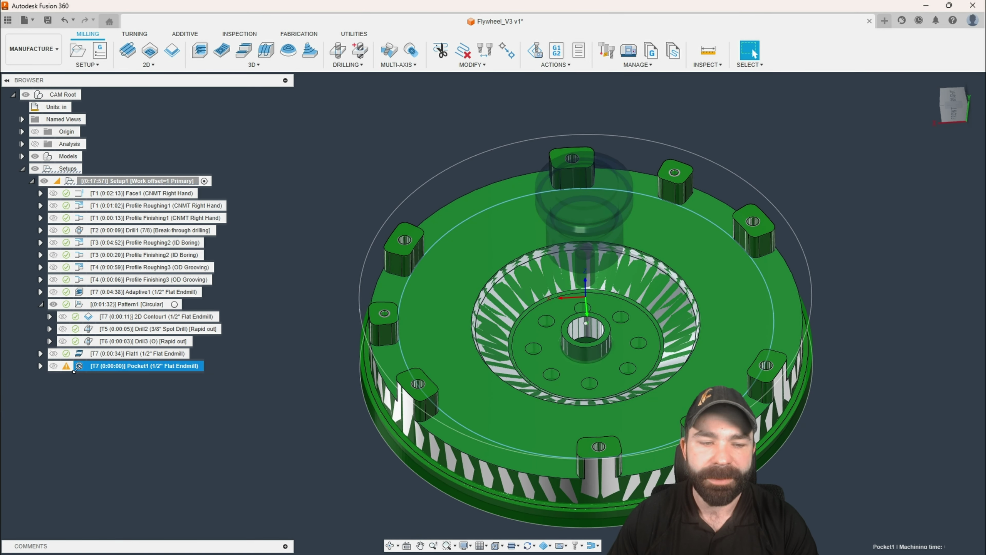
{"action": "left_click", "coordinate": [823, 156]}
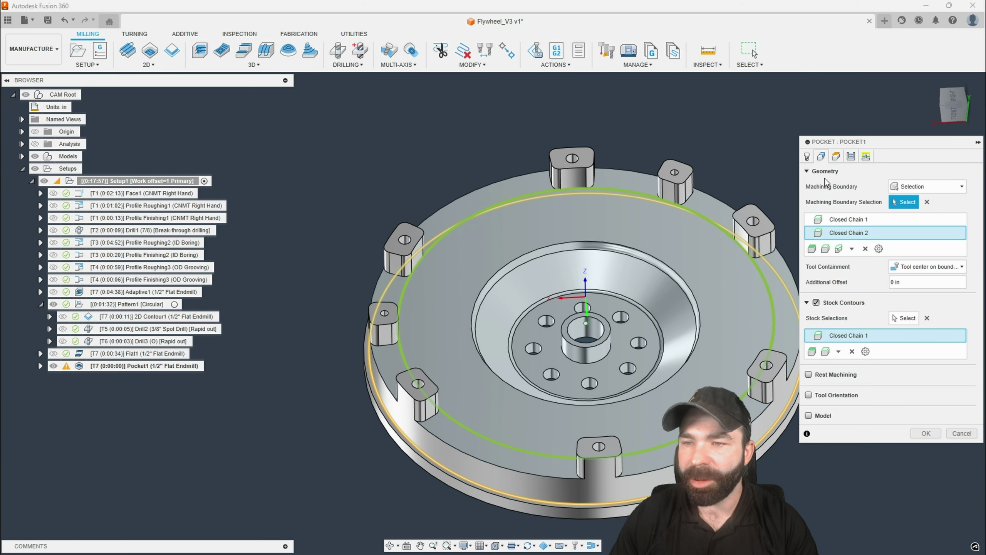
{"action": "left_click", "coordinate": [923, 266]}
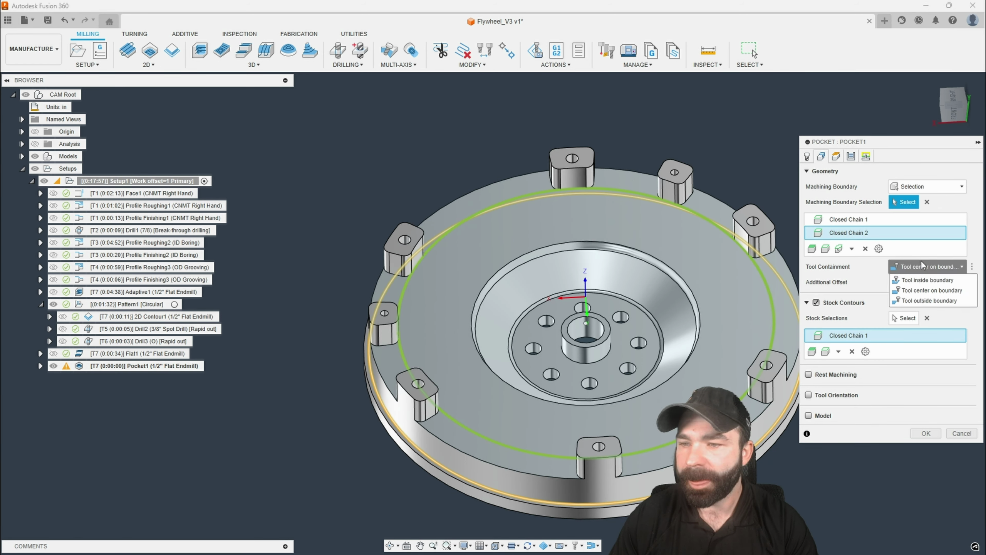
{"action": "left_click", "coordinate": [928, 301]}
{"action": "left_click", "coordinate": [926, 433]}
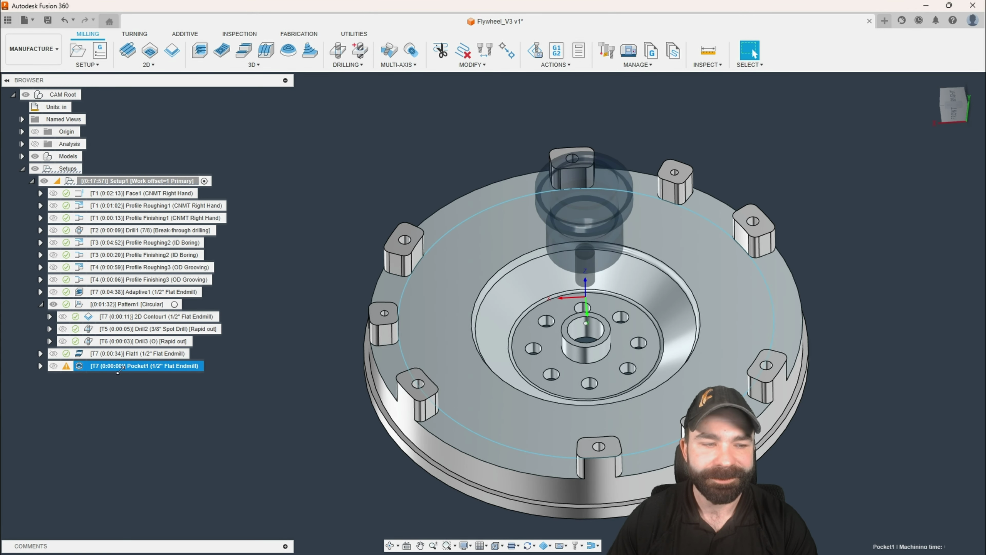
Check the Pocket operation's warning and delete the operation from the setup.
{"action": "mouse_move", "coordinate": [67, 369]}
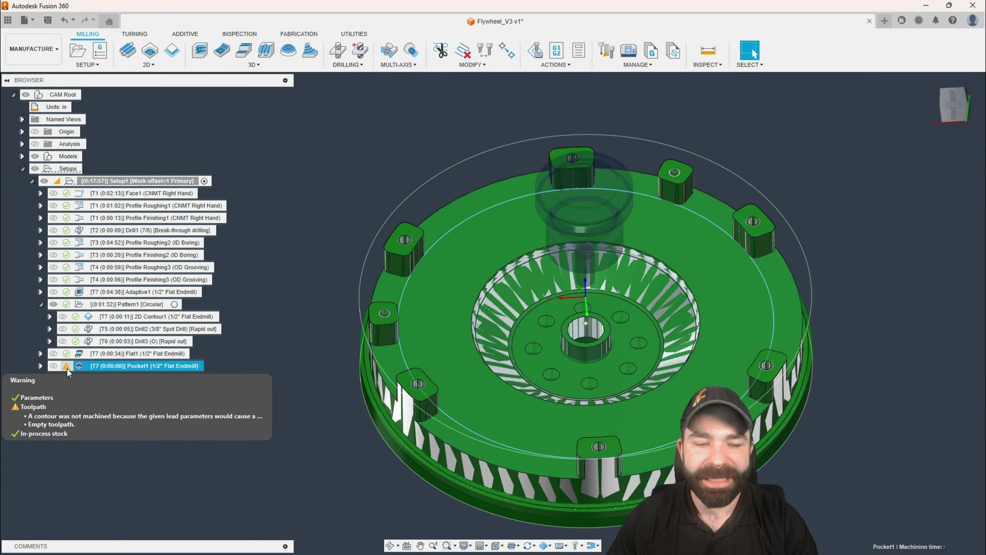
{"action": "double_click", "coordinate": [77, 366]}
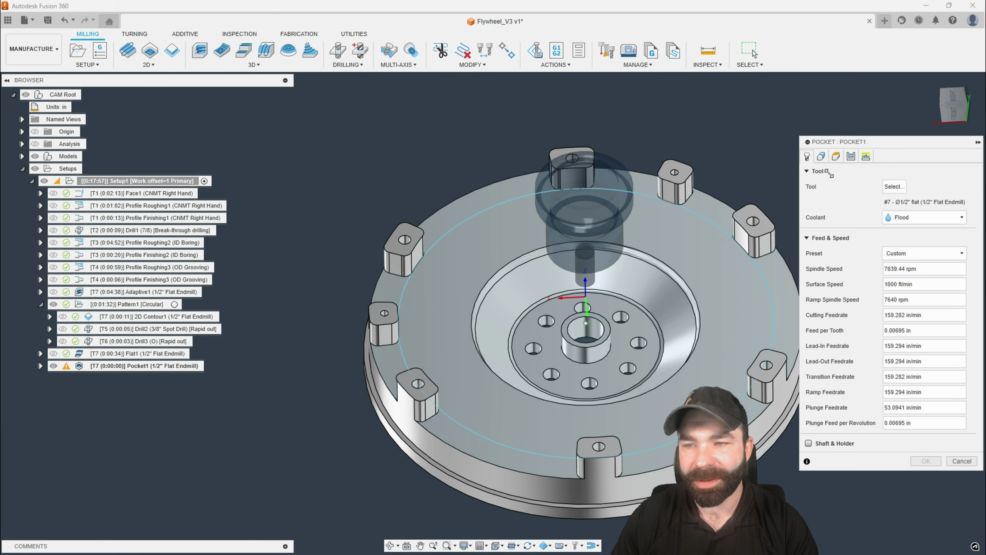
{"action": "left_click", "coordinate": [963, 461]}
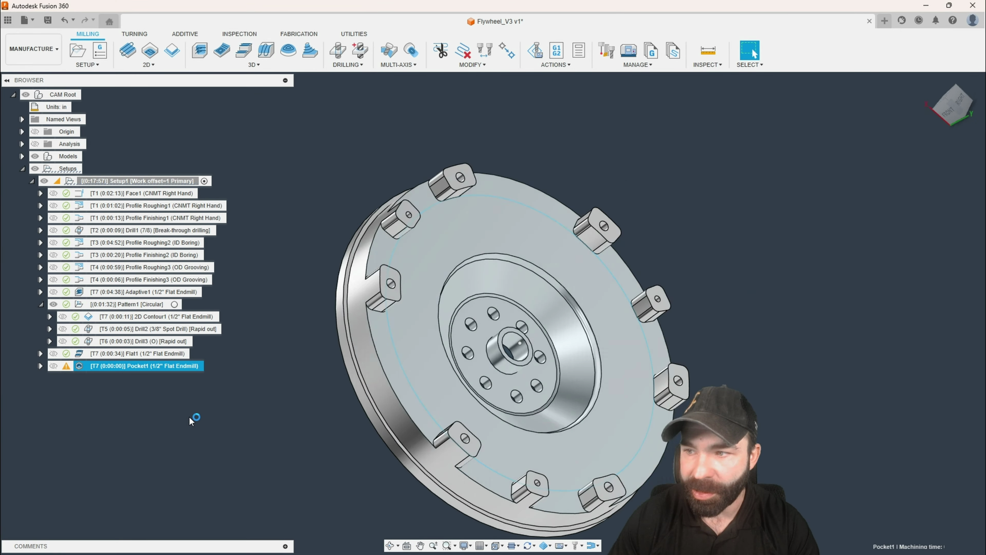
{"action": "key", "text": "Delete"}
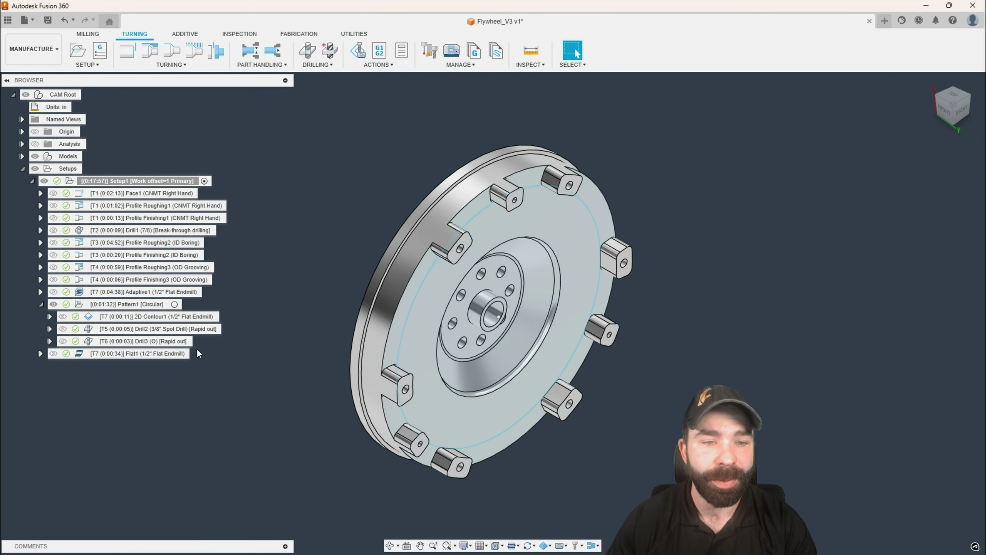
Create a new Pocket Clearing operation with a bounding box boundary and rest machining from previous operations, and generate its toolpath.
{"action": "left_click", "coordinate": [89, 35]}
{"action": "left_click", "coordinate": [200, 50]}
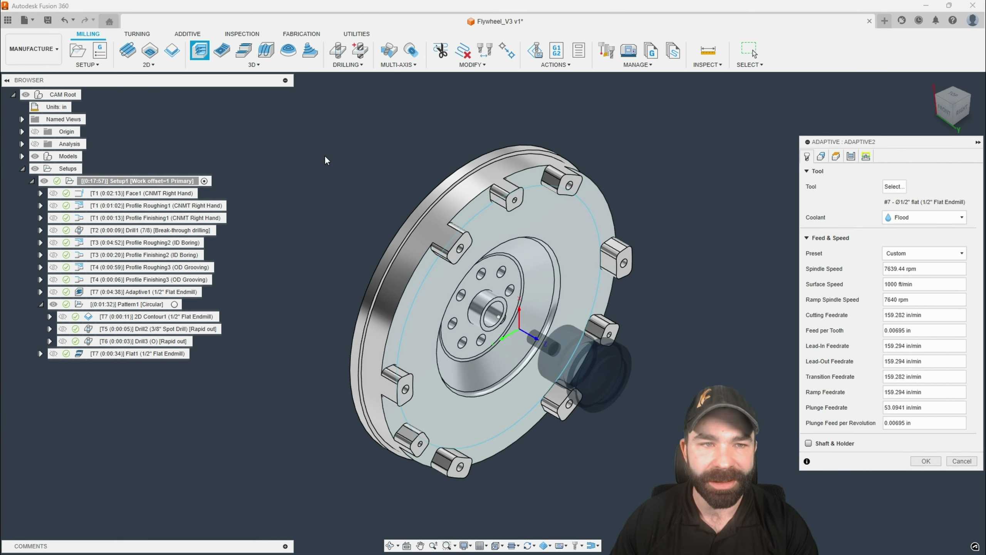
{"action": "key", "text": "Escape"}
{"action": "left_click", "coordinate": [253, 65]}
{"action": "left_click", "coordinate": [218, 85]}
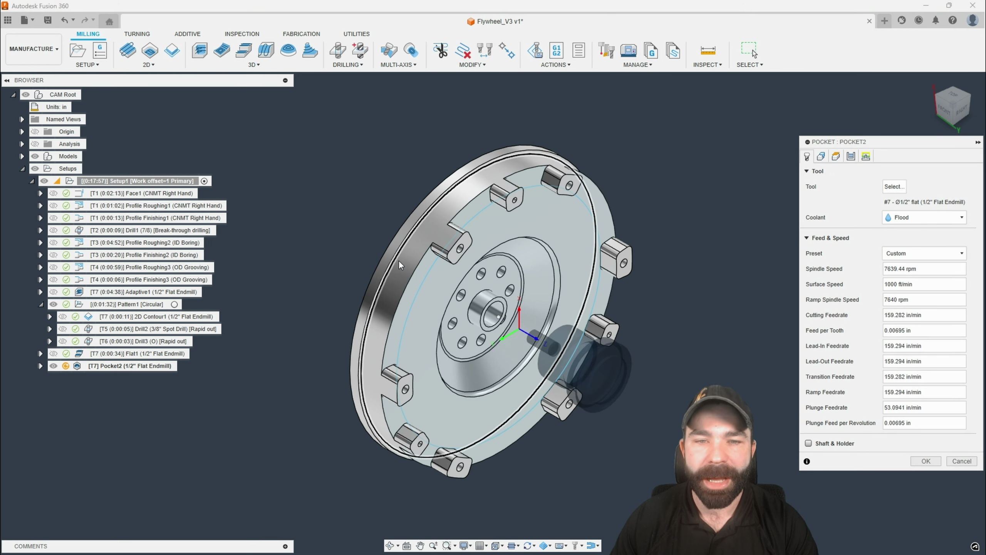
{"action": "left_click", "coordinate": [821, 155]}
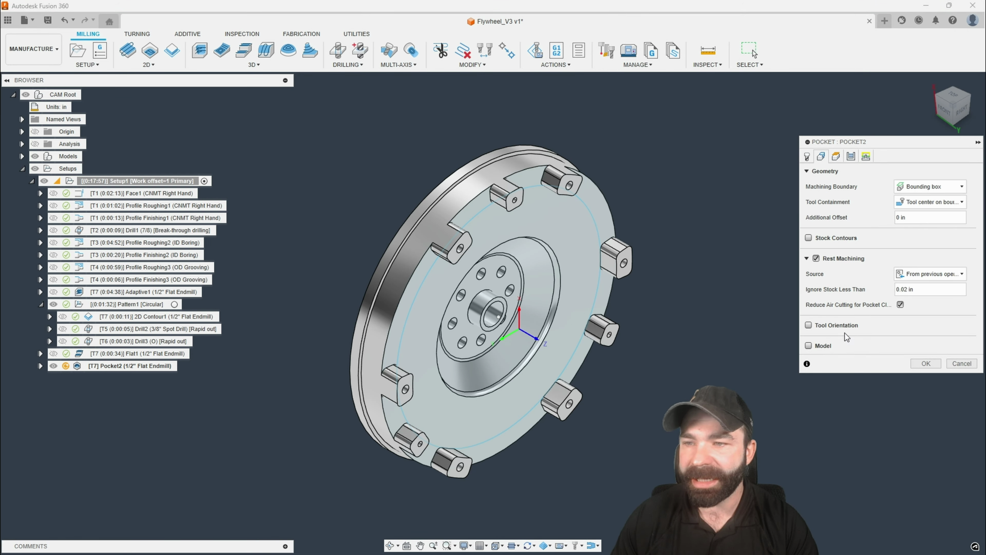
{"action": "left_click", "coordinate": [926, 363]}
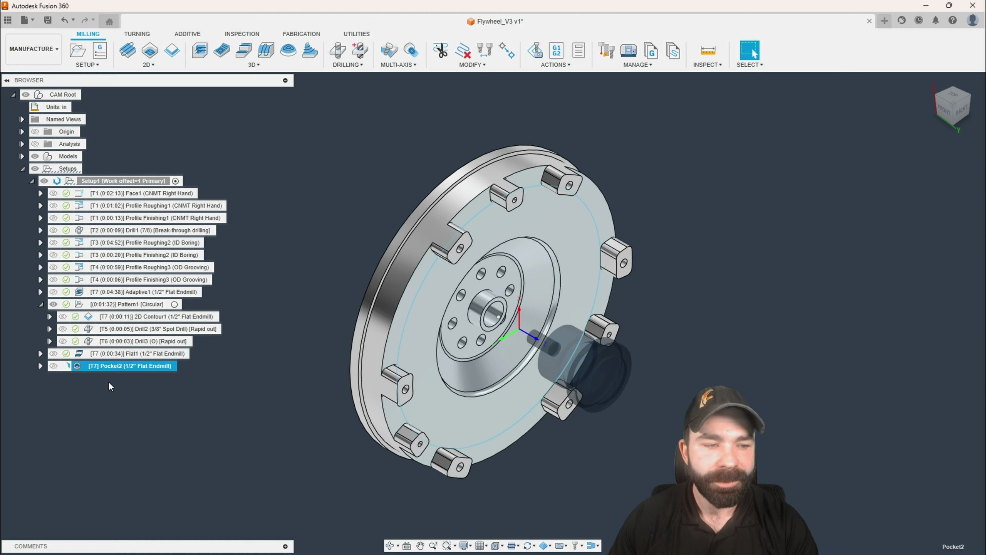
Move the Pocket operation ahead of the Adaptive operation in the setup and regenerate its toolpath.
{"action": "middle_click_drag", "start_coordinate": [308, 375], "coordinate": [325, 302], "text": "shift"}
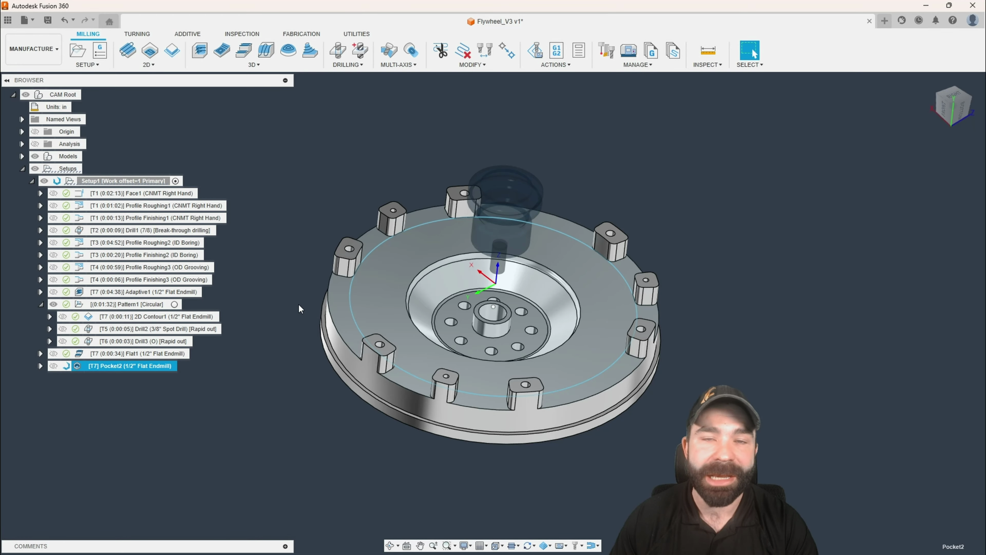
{"action": "scroll", "coordinate": [297, 302], "scroll_direction": "up", "scroll_amount": 1}
{"action": "middle_click_drag", "start_coordinate": [296, 330], "coordinate": [303, 338], "text": "shift"}
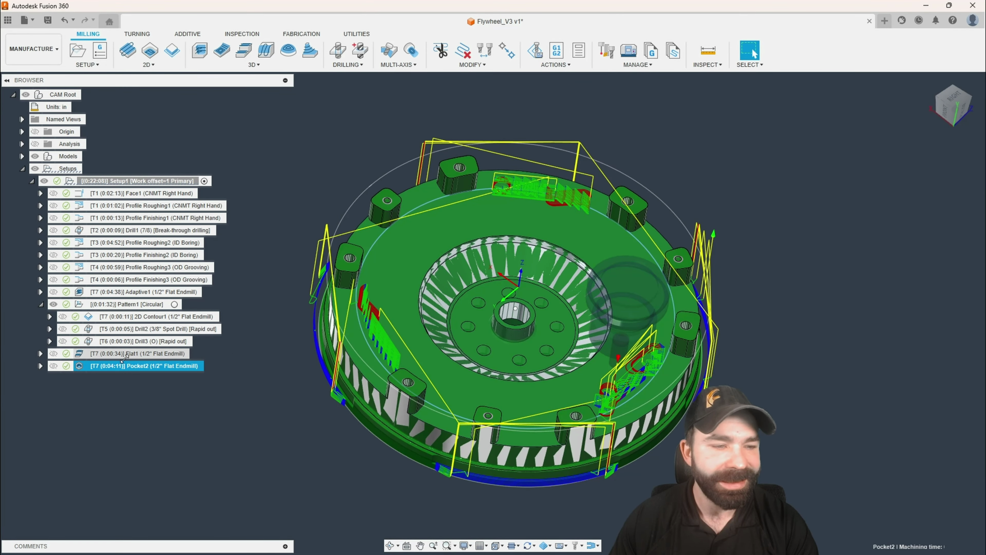
{"action": "left_click_drag", "start_coordinate": [80, 367], "coordinate": [97, 288]}
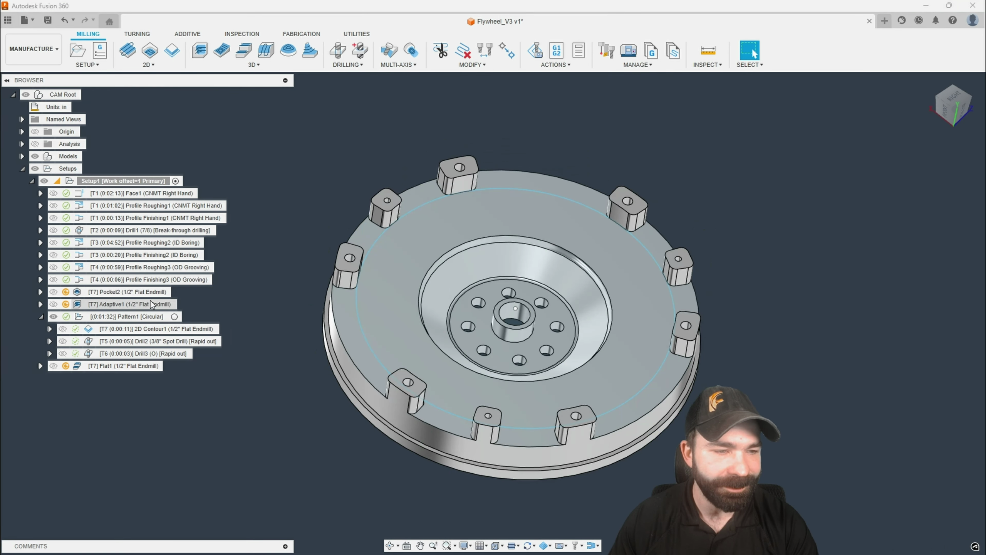
{"action": "left_click", "coordinate": [90, 291]}
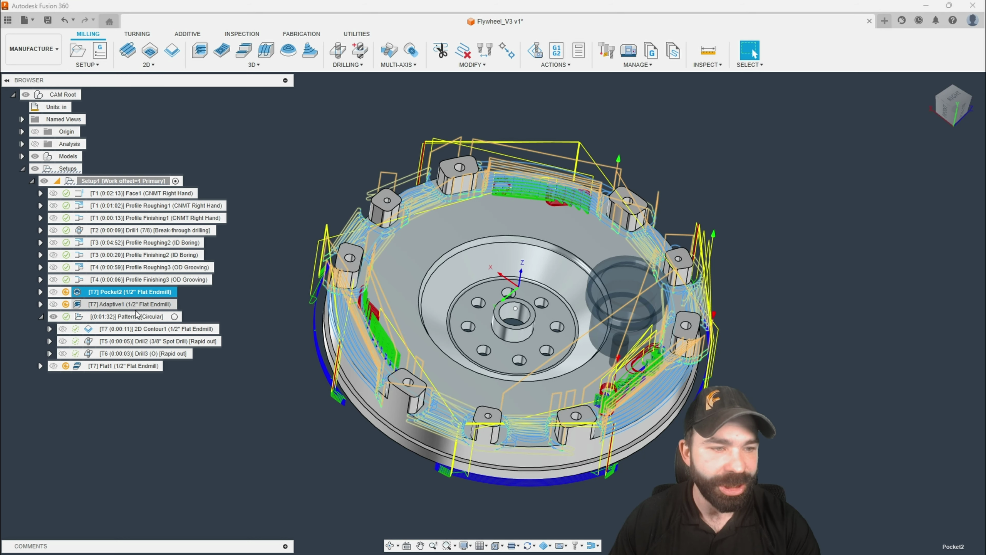
{"action": "key", "text": "ctrl+g"}
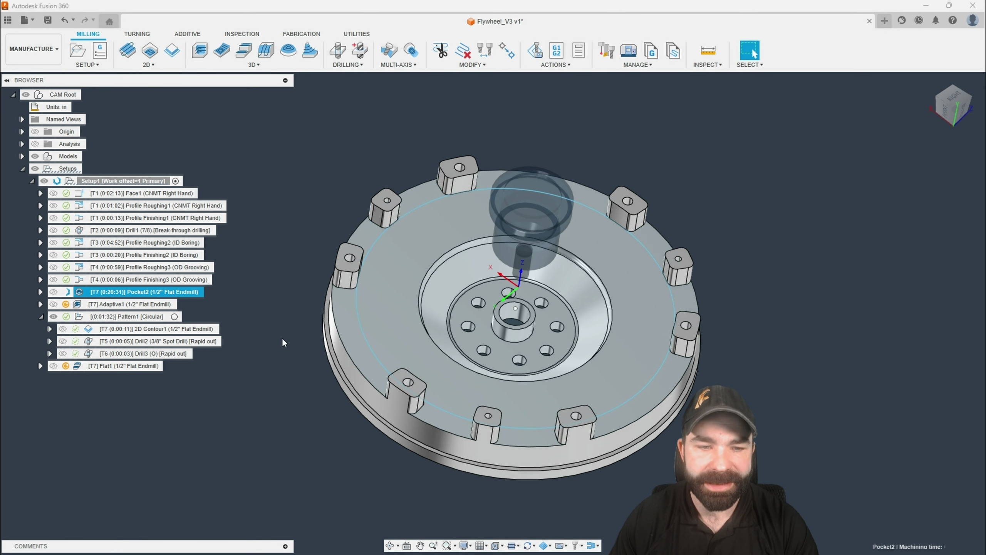
{"action": "scroll", "coordinate": [319, 357], "scroll_direction": "up", "scroll_amount": 4}
{"action": "middle_click_drag", "start_coordinate": [318, 357], "coordinate": [329, 346], "text": "shift"}
{"action": "scroll", "coordinate": [329, 350], "scroll_direction": "down", "scroll_amount": 2}
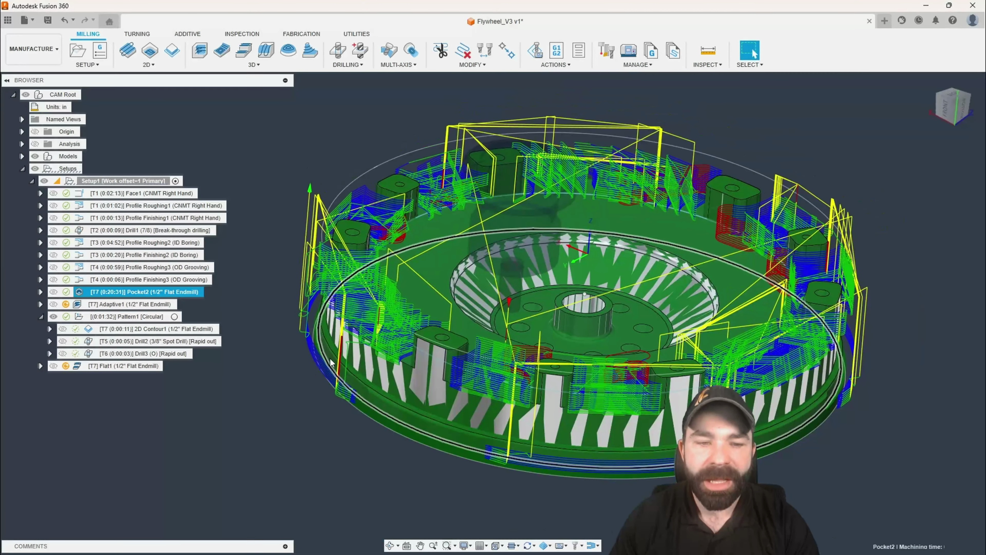
Set the Pocket operation's bottom height from a selection, using the flat face between the lugs as reference.
{"action": "double_click", "coordinate": [171, 292]}
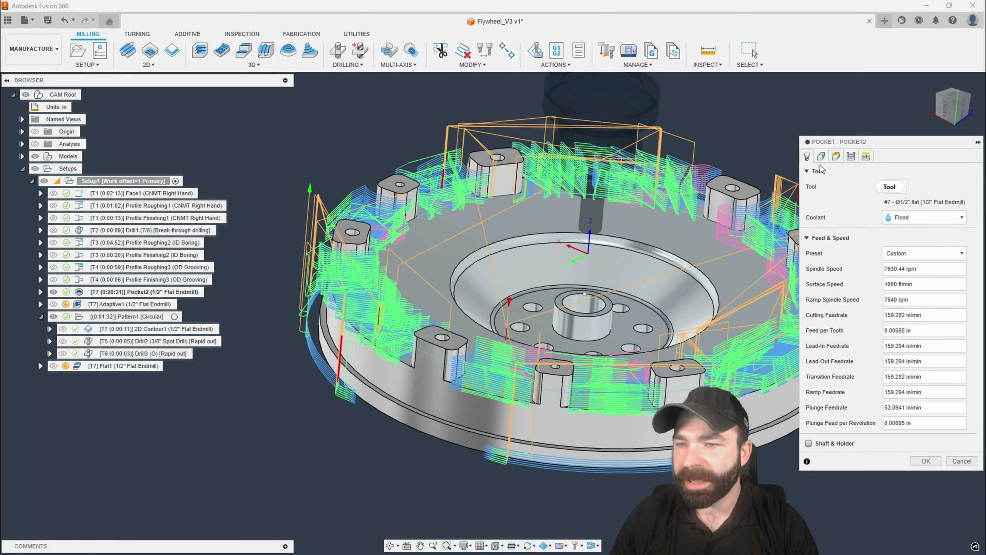
{"action": "left_click", "coordinate": [837, 156]}
{"action": "left_click", "coordinate": [878, 339]}
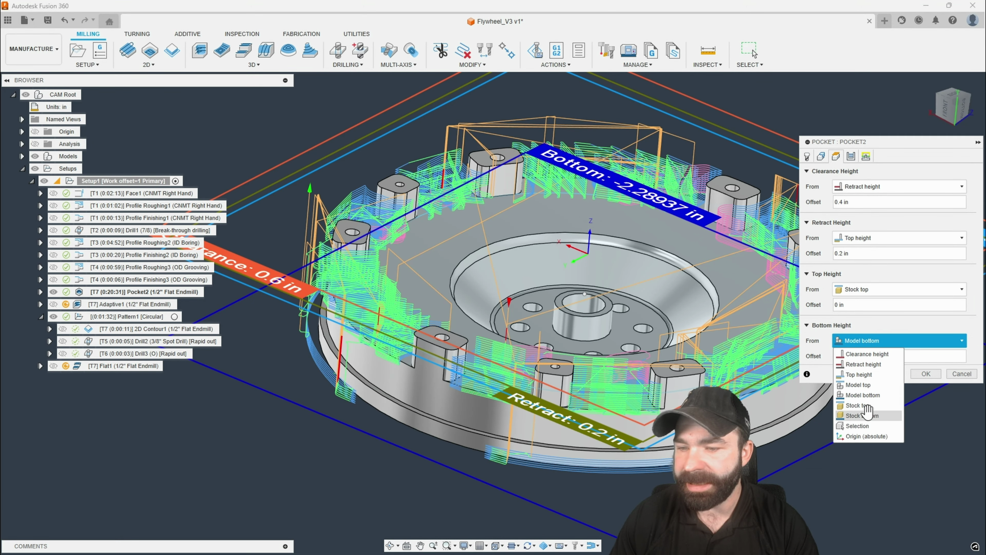
{"action": "left_click", "coordinate": [857, 426]}
{"action": "left_click", "coordinate": [729, 279]}
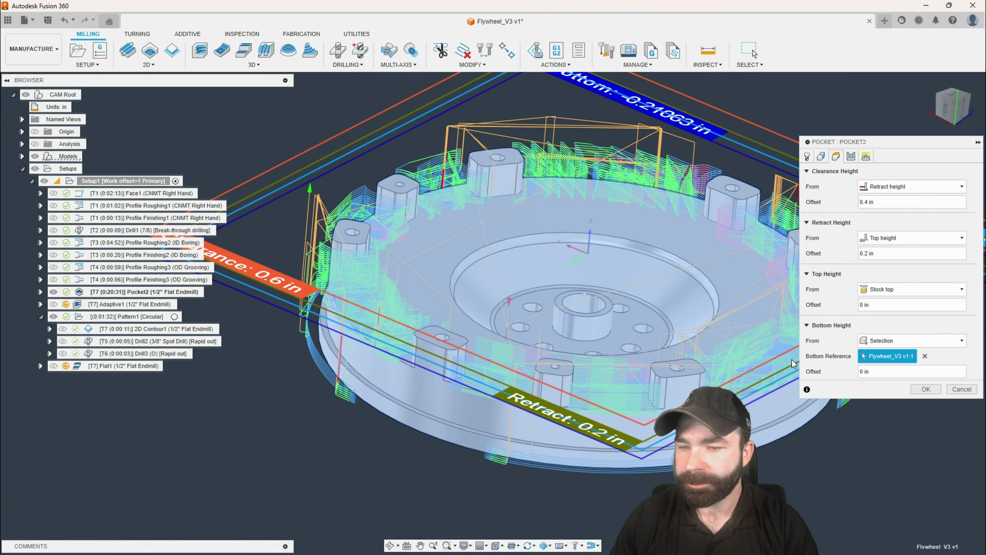
{"action": "left_click", "coordinate": [926, 356]}
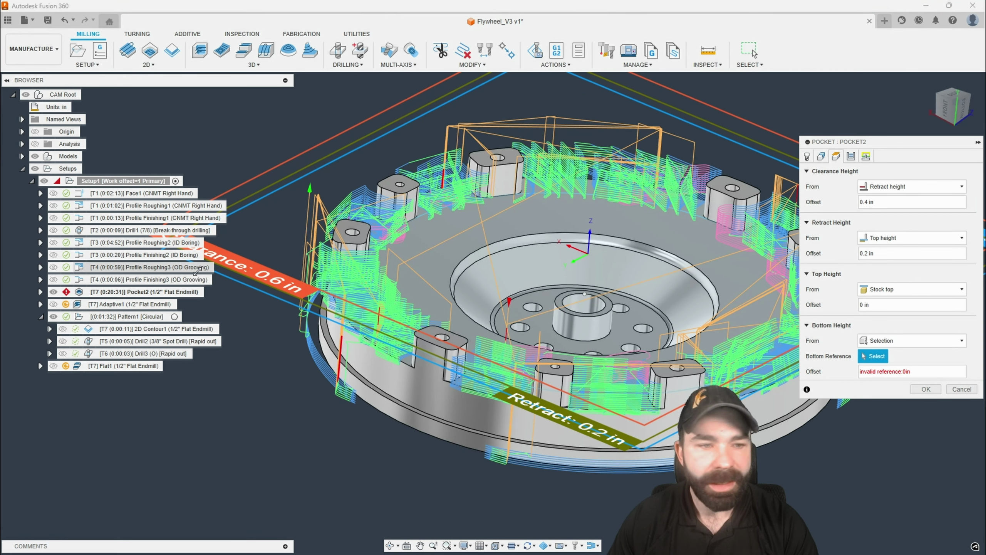
{"action": "left_click", "coordinate": [22, 156]}
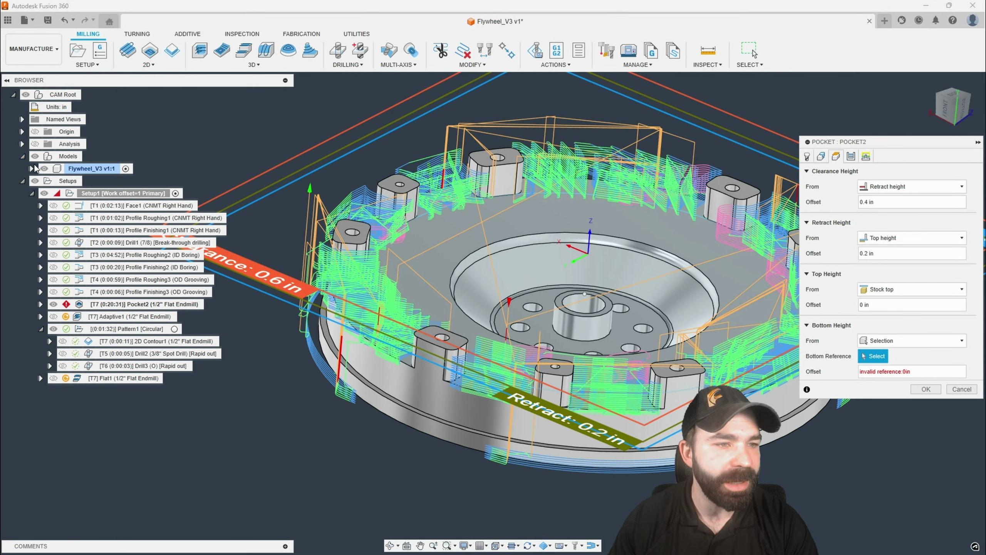
{"action": "left_click", "coordinate": [31, 168]}
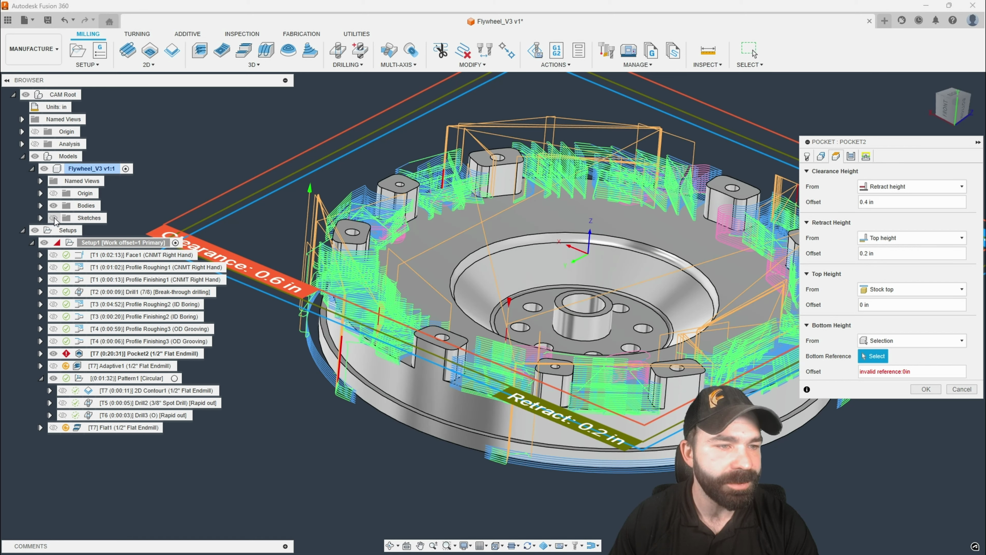
{"action": "left_click", "coordinate": [469, 315]}
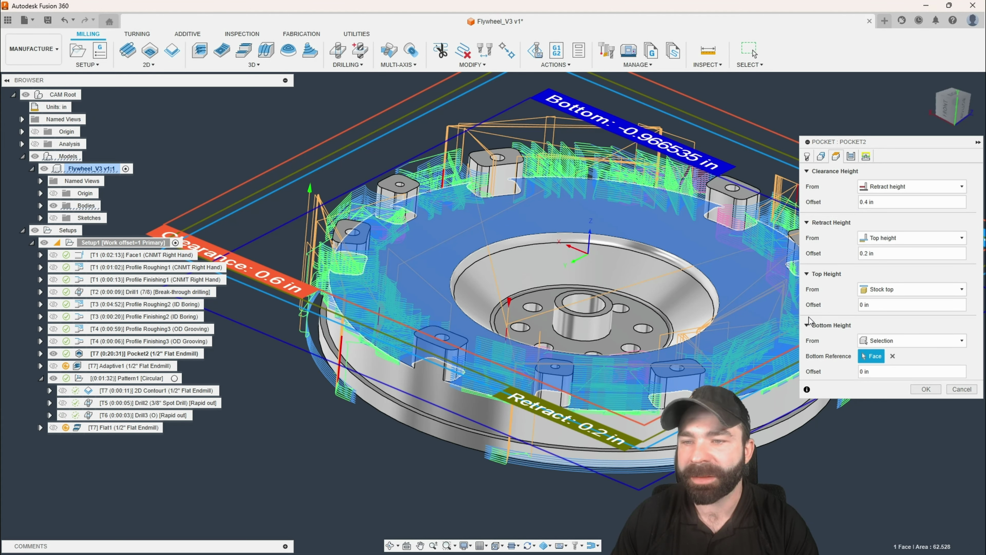
Set the Pocket operation's maximum roughing stepdown to 1 in, regenerate it and inspect the toolpath around the lugs.
{"action": "left_click", "coordinate": [851, 156]}
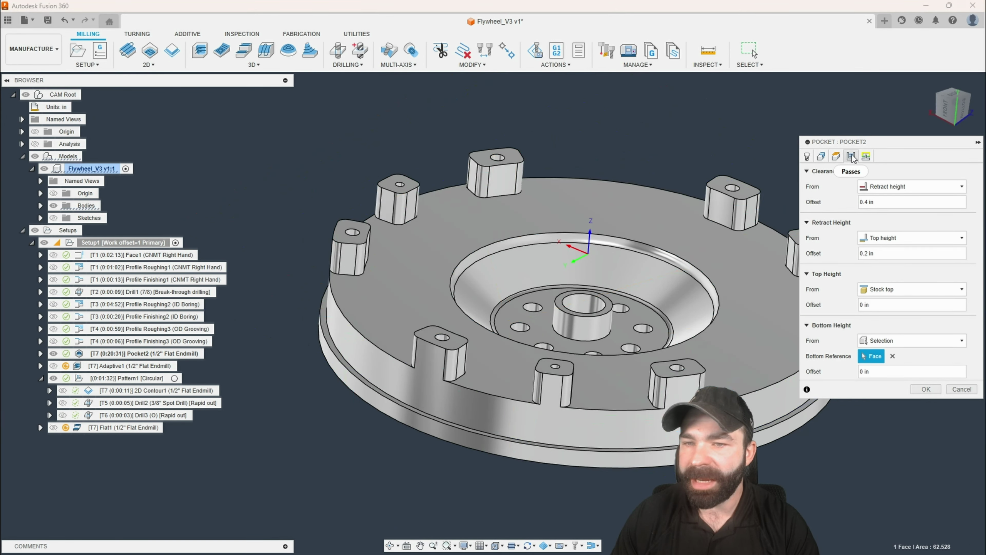
{"action": "triple_click", "coordinate": [905, 308]}
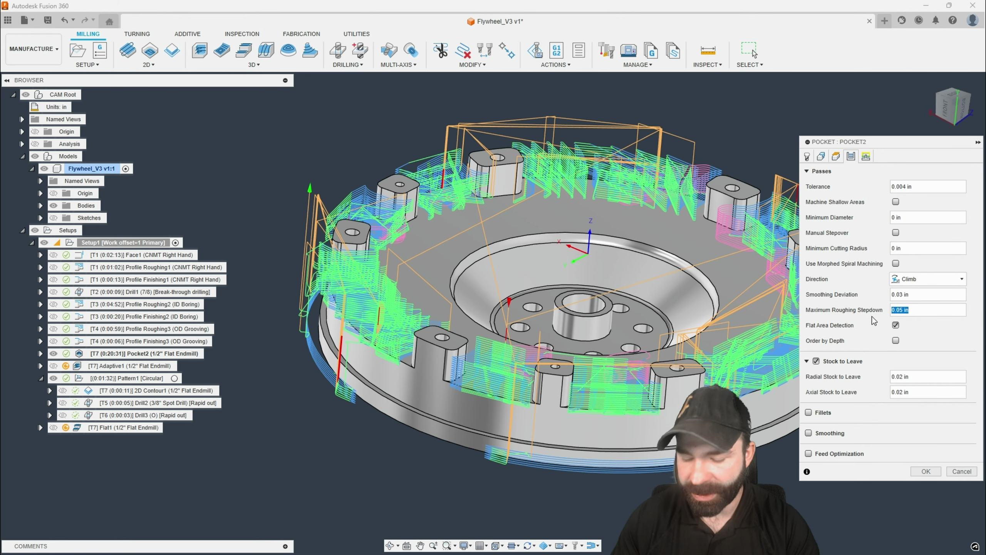
{"action": "type", "text": "1."}
{"action": "key", "text": "Return"}
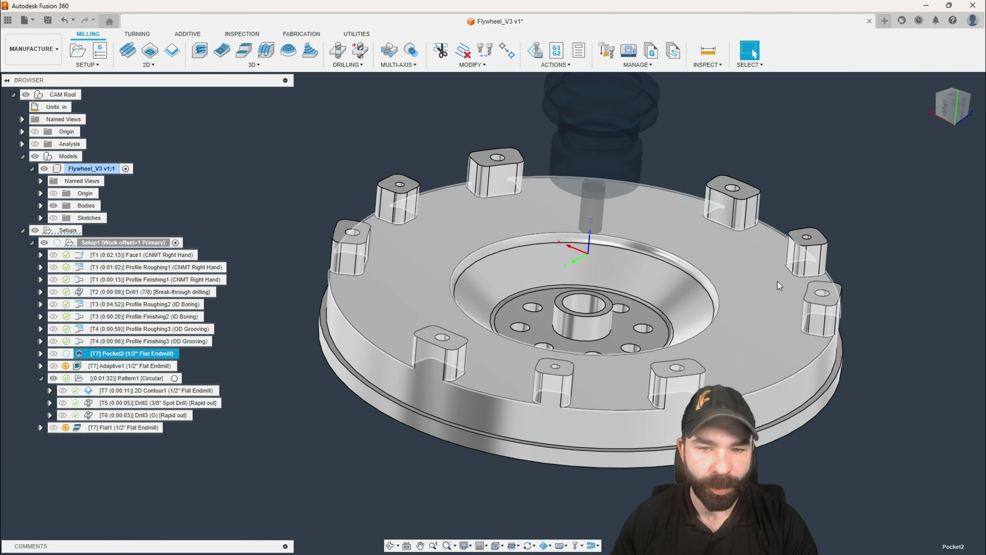
{"action": "middle_click_drag", "start_coordinate": [438, 253], "coordinate": [440, 215], "text": "shift"}
{"action": "scroll", "coordinate": [591, 334], "scroll_direction": "up", "scroll_amount": 2}
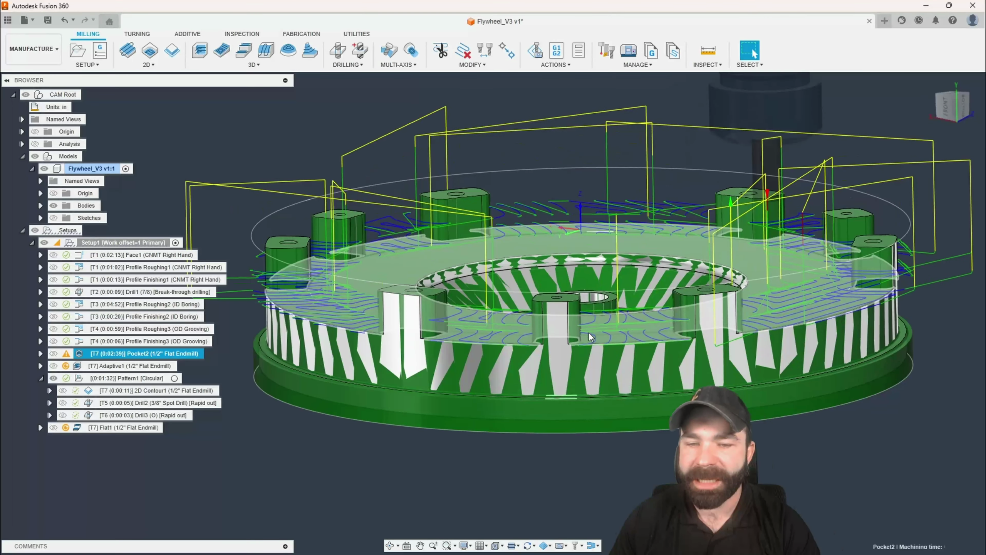
{"action": "middle_click_drag", "start_coordinate": [591, 326], "coordinate": [592, 339], "text": "shift"}
{"action": "scroll", "coordinate": [605, 303], "scroll_direction": "down", "scroll_amount": 2}
Set the Pocket operation's top height to the flat face between the lugs with a .005 in offset and regenerate the toolpath.
{"action": "double_click", "coordinate": [82, 353]}
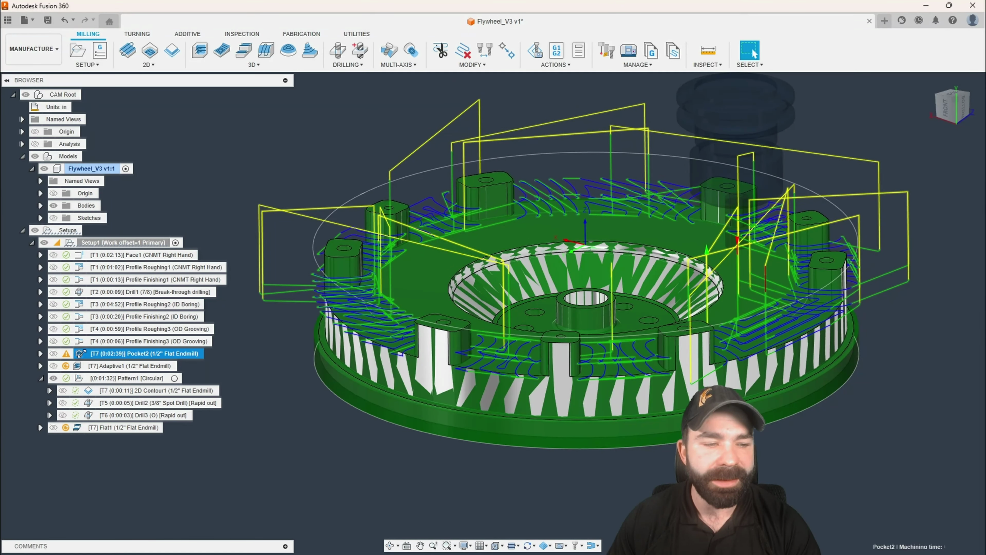
{"action": "left_click", "coordinate": [851, 155]}
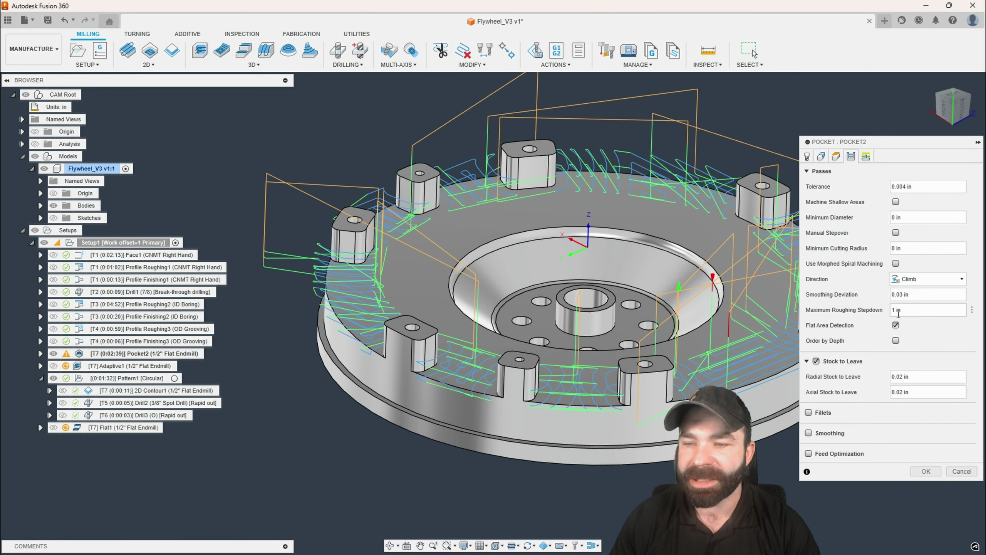
{"action": "left_click", "coordinate": [898, 310]}
{"action": "scroll", "coordinate": [354, 351], "scroll_direction": "down", "scroll_amount": 1}
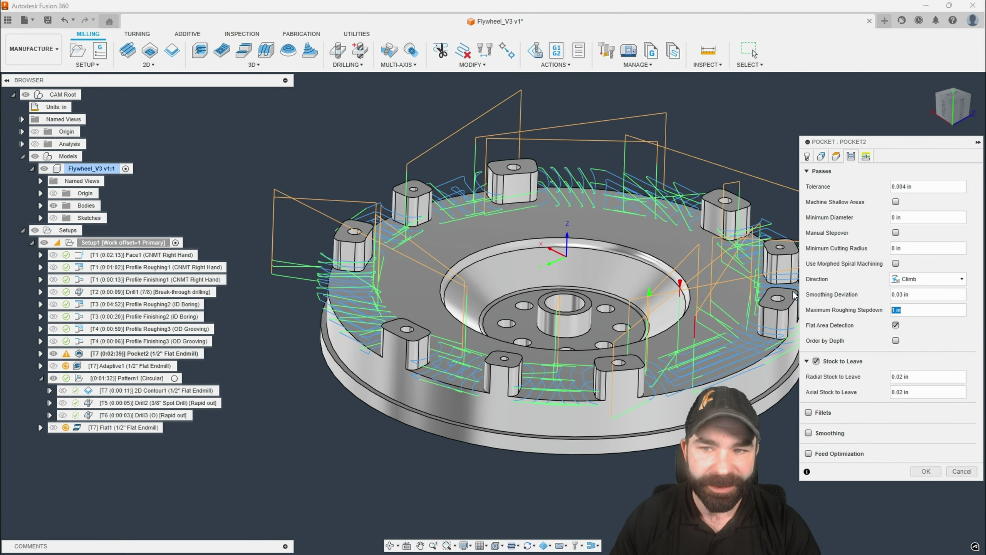
{"action": "left_click", "coordinate": [836, 157]}
{"action": "left_click", "coordinate": [890, 290]}
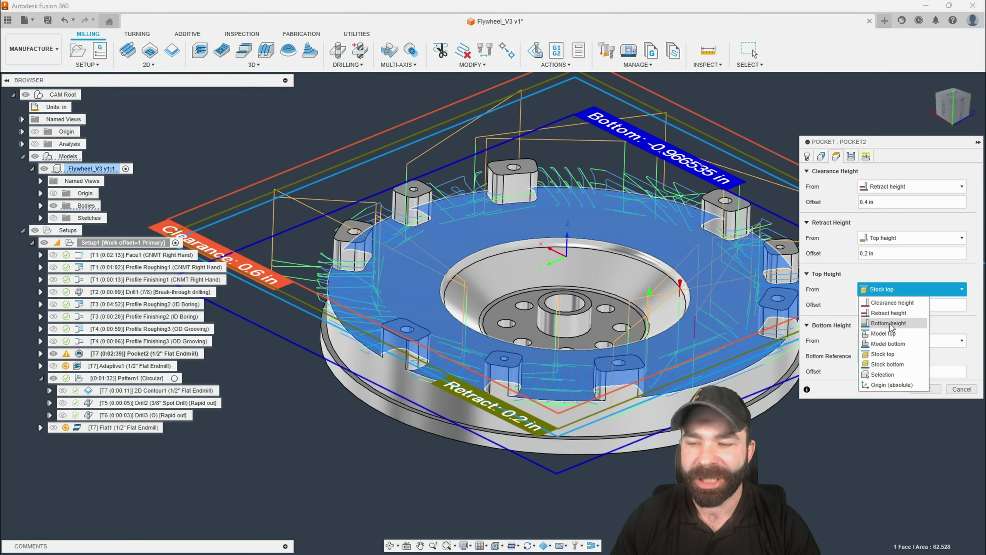
{"action": "left_click", "coordinate": [892, 375]}
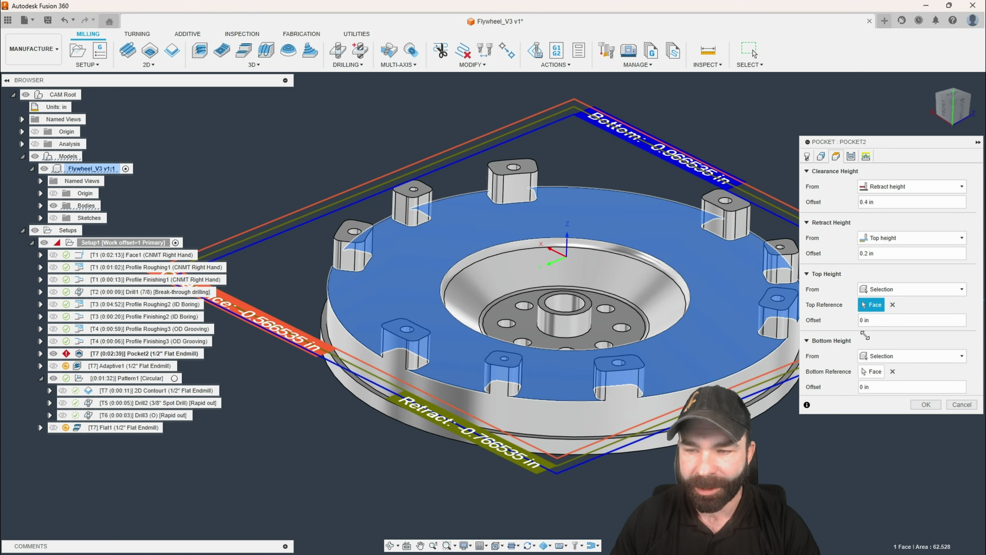
{"action": "right_click", "coordinate": [867, 321]}
{"action": "double_click", "coordinate": [864, 321]}
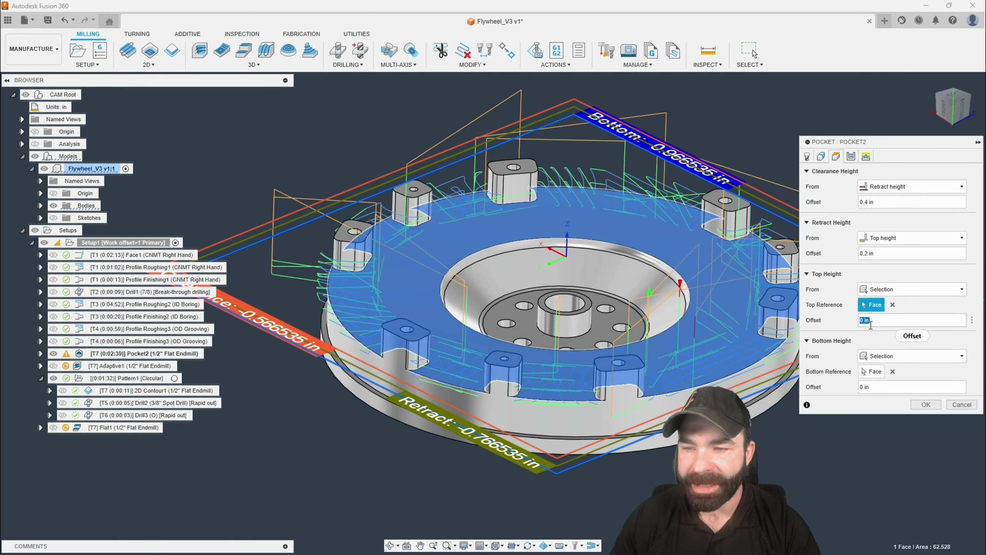
{"action": "key", "text": "BackSpace"}
{"action": "type", "text": ".005"}
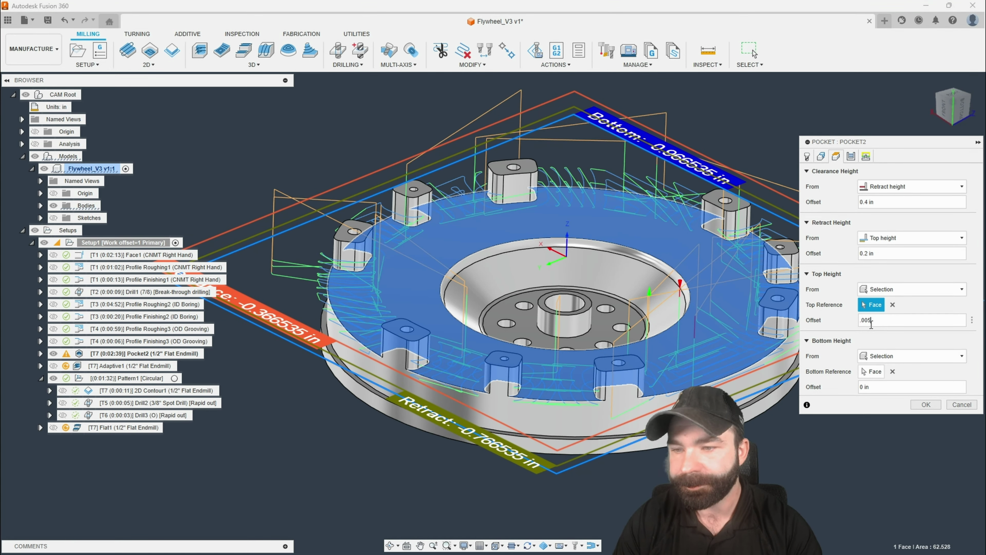
{"action": "left_click", "coordinate": [926, 405]}
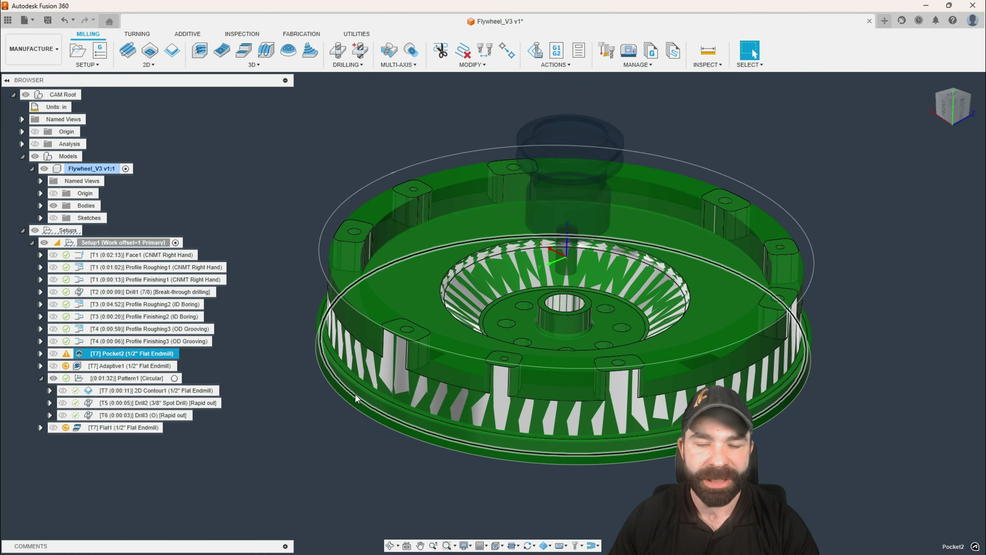
Set the Pocket operation's axial stock to leave to 0, regenerate it and inspect the toolpath on the flat face.
{"action": "double_click", "coordinate": [79, 354]}
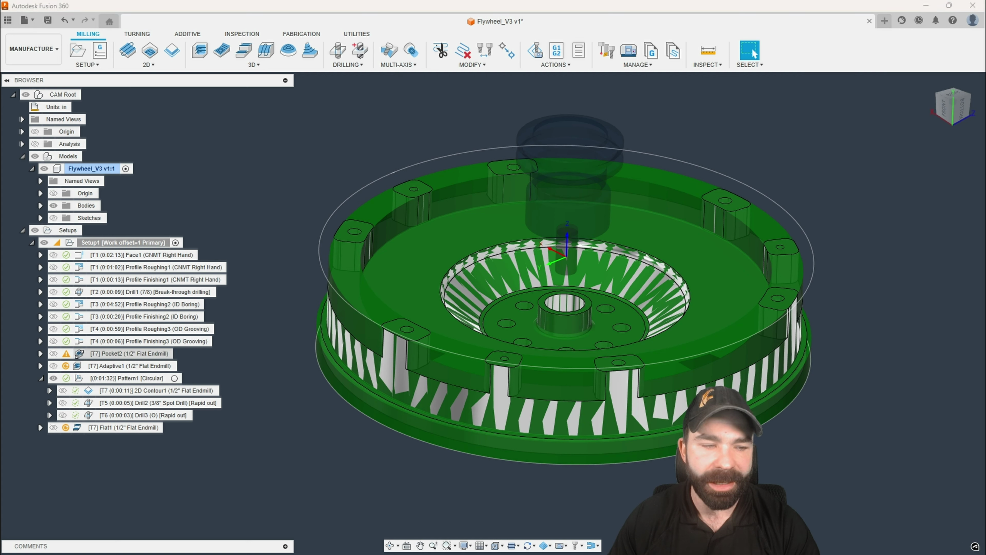
{"action": "left_click", "coordinate": [850, 156]}
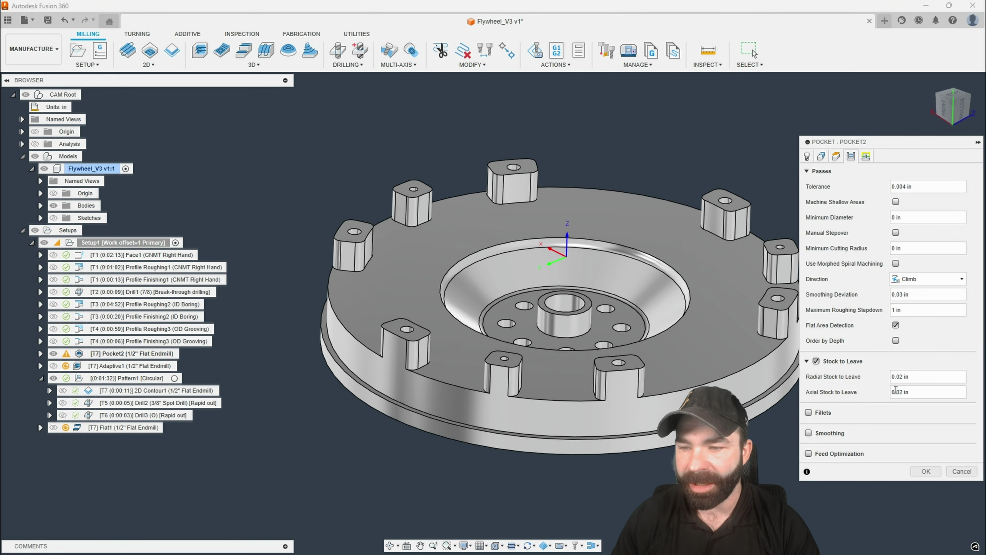
{"action": "triple_click", "coordinate": [896, 391]}
{"action": "type", "text": "0"}
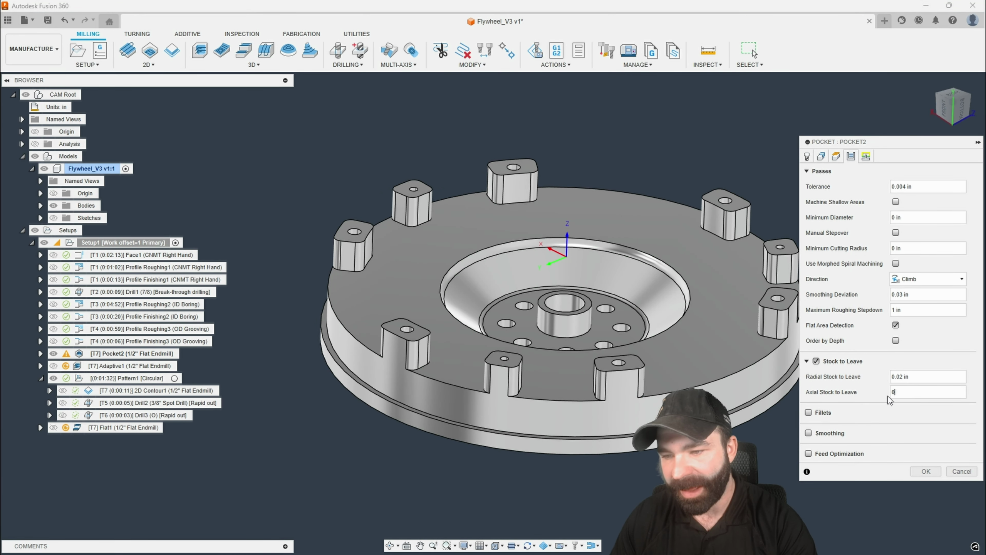
{"action": "left_click", "coordinate": [925, 471]}
{"action": "middle_click_drag", "start_coordinate": [594, 469], "coordinate": [420, 433], "text": "shift"}
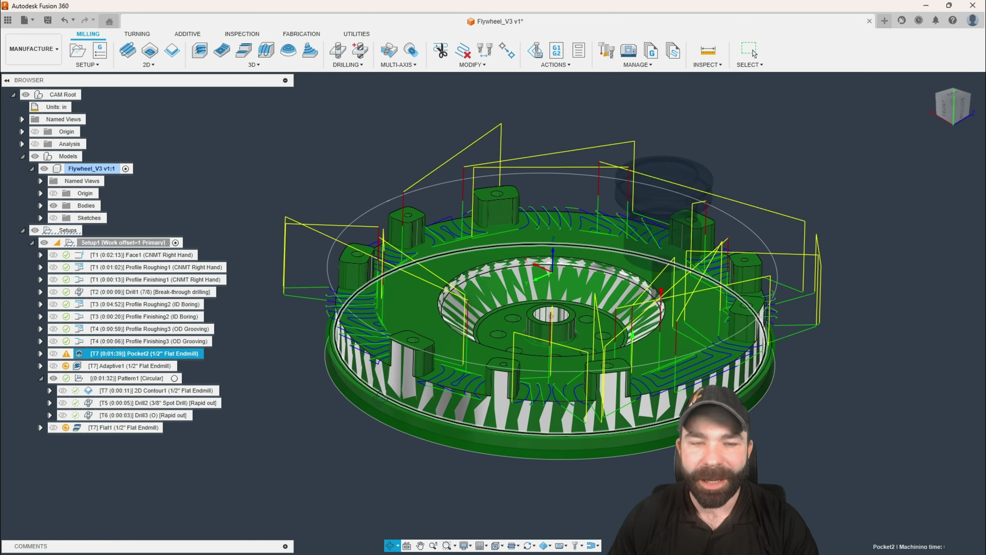
{"action": "middle_click_drag", "start_coordinate": [379, 397], "coordinate": [606, 393], "text": "shift"}
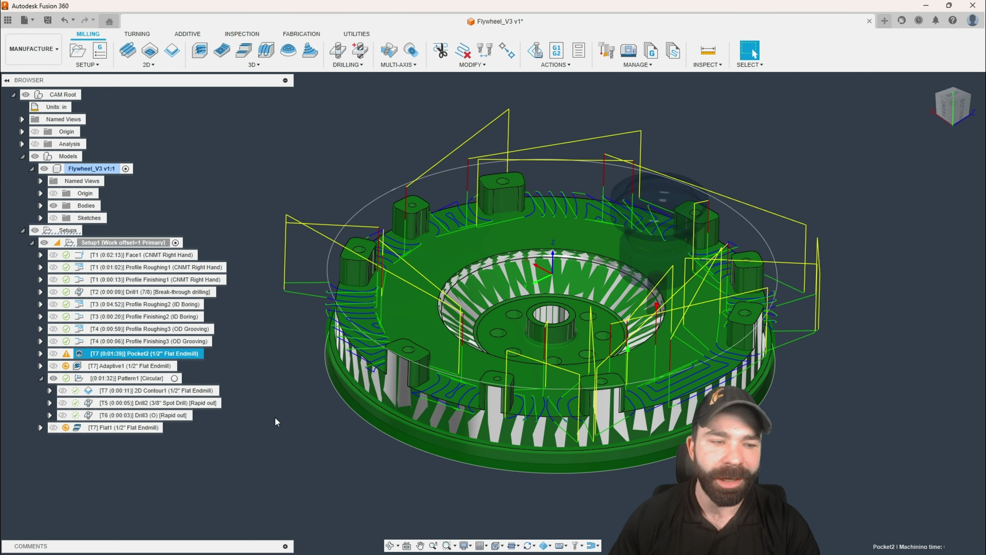
Delete the Pocket operation from the setup and regenerate the outdated Adaptive and Flat toolpaths.
{"action": "key", "text": "ctrl+["}
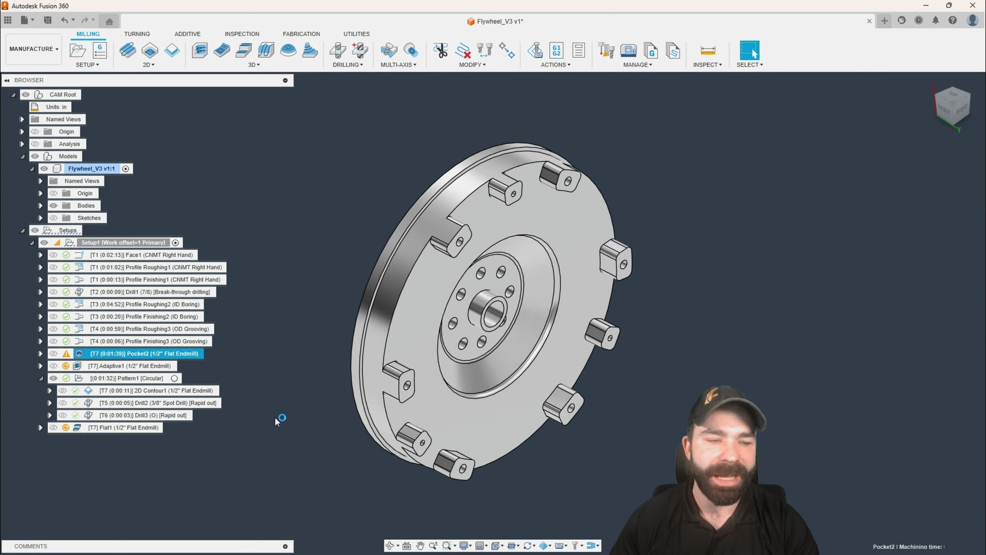
{"action": "left_click", "coordinate": [102, 353]}
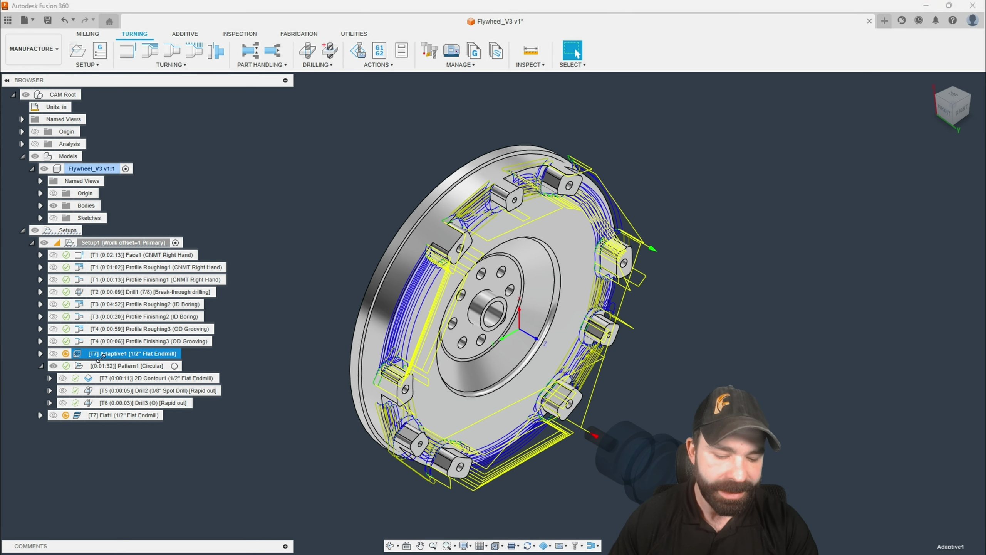
{"action": "left_click", "coordinate": [89, 415]}
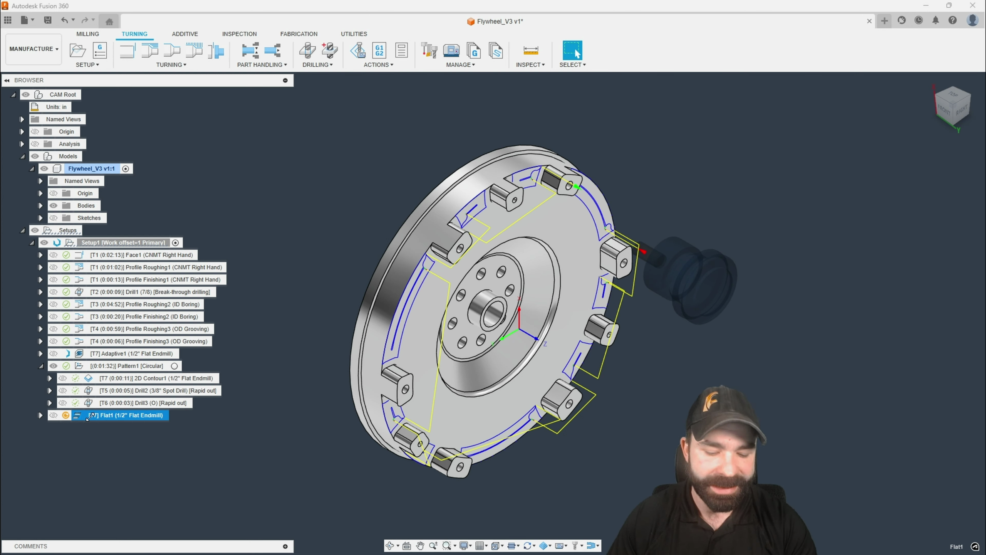